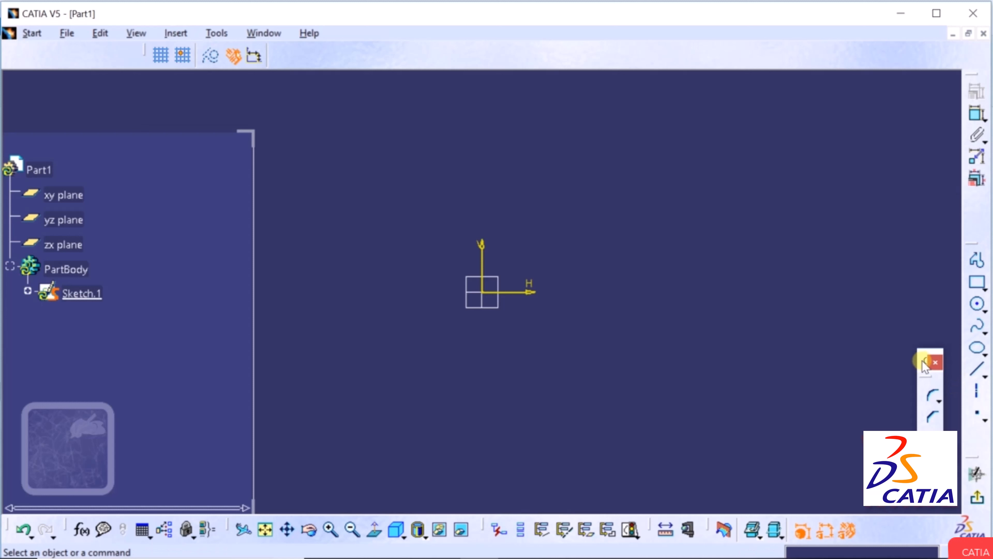
Choose the Line tool and place the line's start point below and right of the origin.
drag(922, 361, 978, 398)
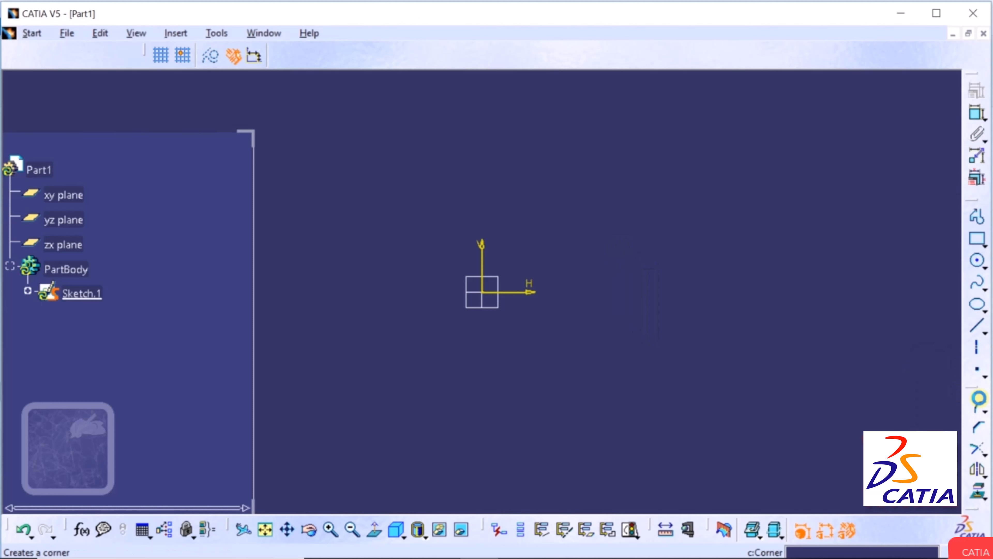
click(985, 333)
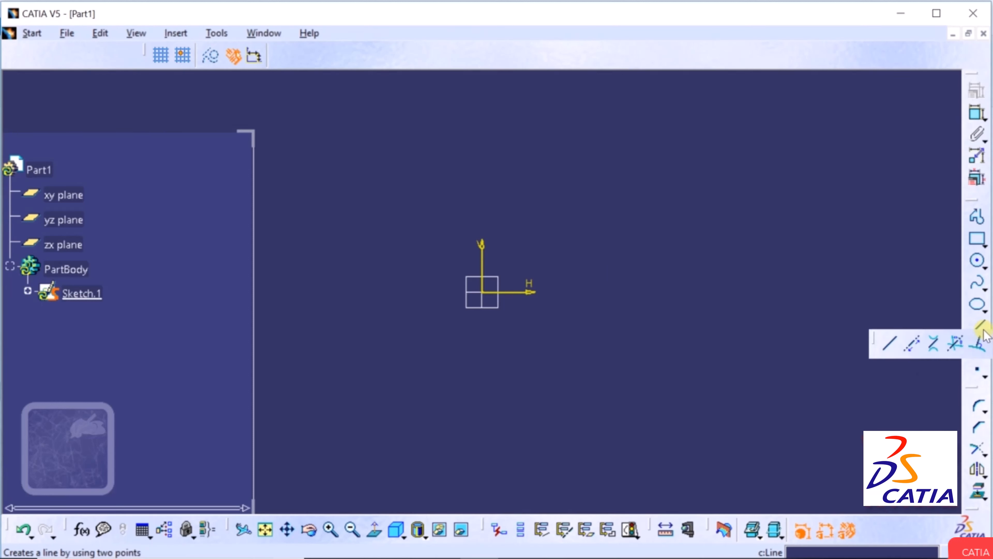
click(896, 339)
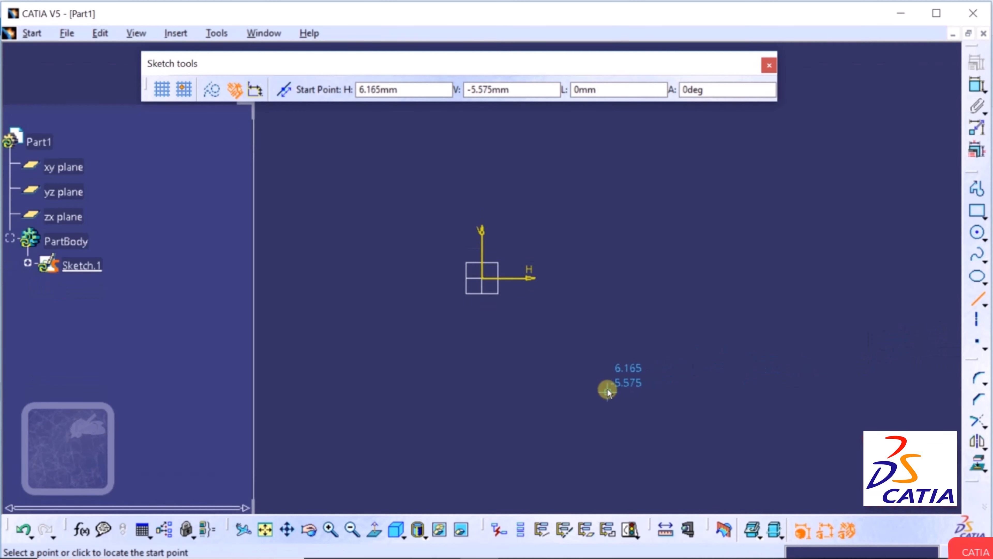
drag(473, 60, 567, 27)
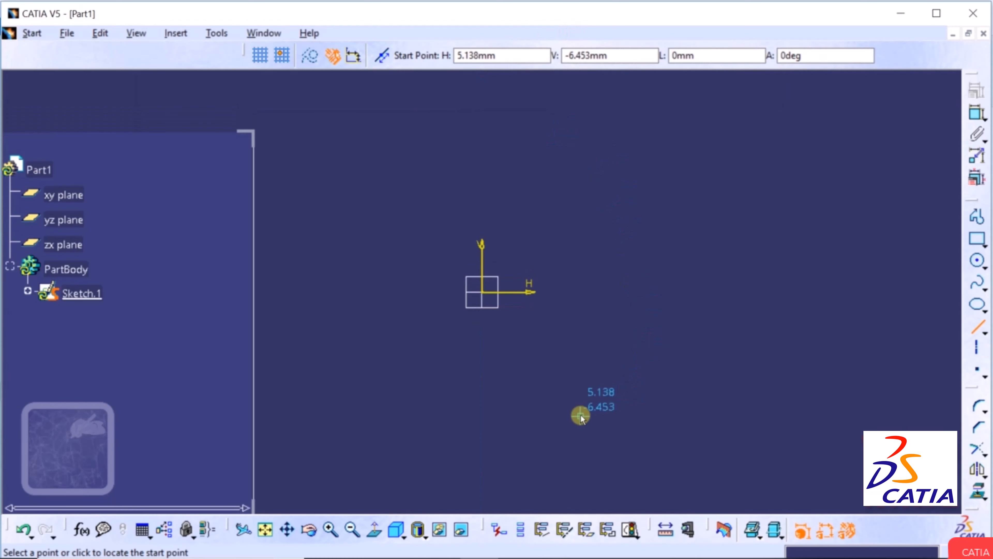
click(584, 415)
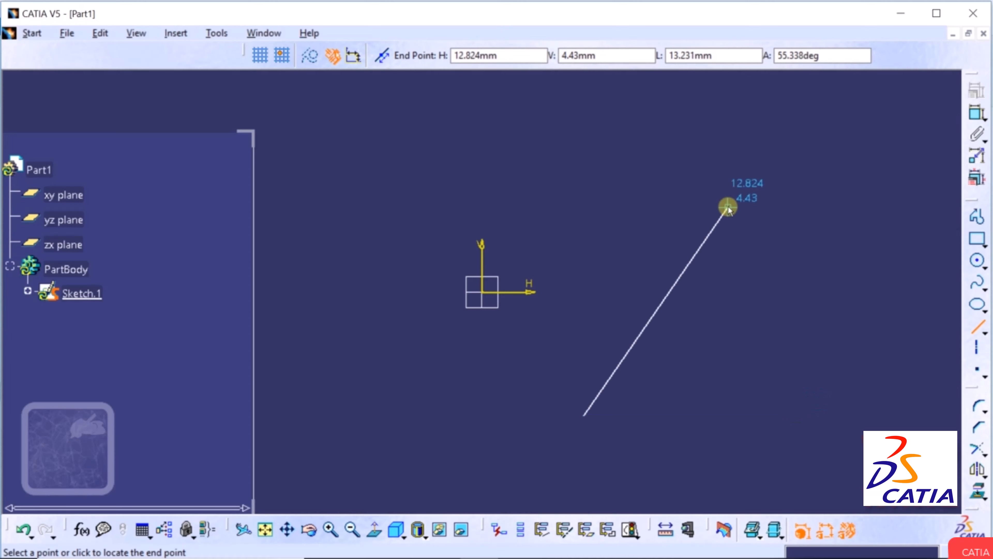
Place the line's end point up to the right, then select the finished line.
click(728, 206)
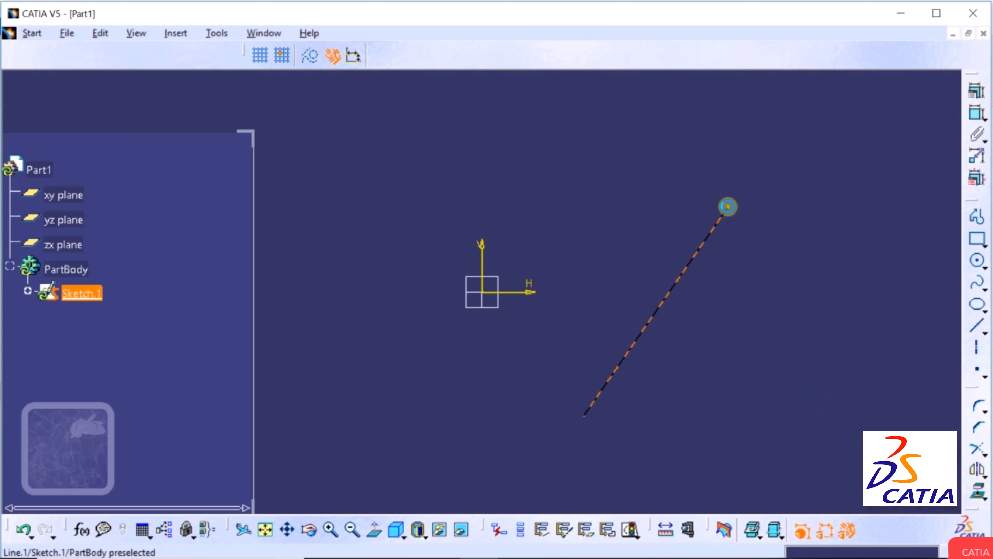
click(874, 334)
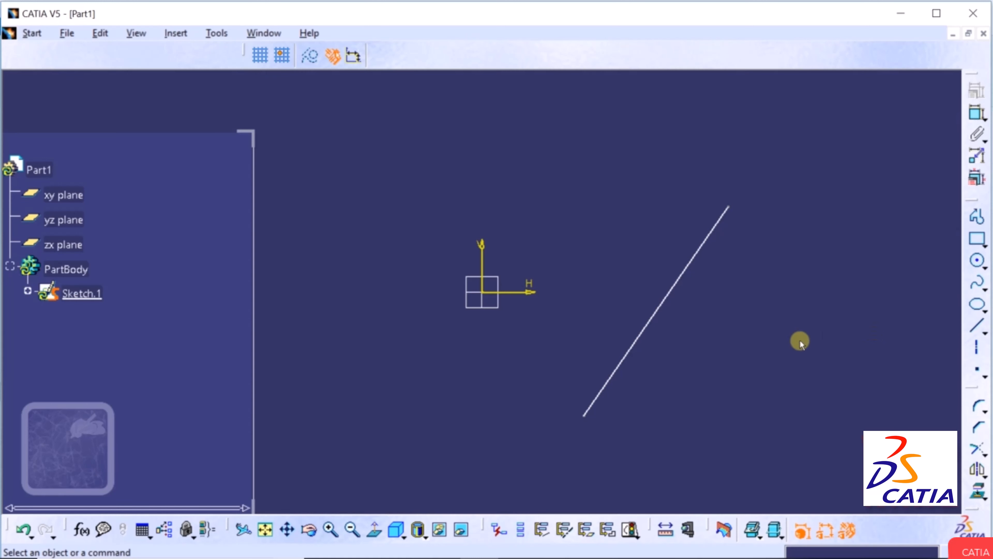
click(667, 295)
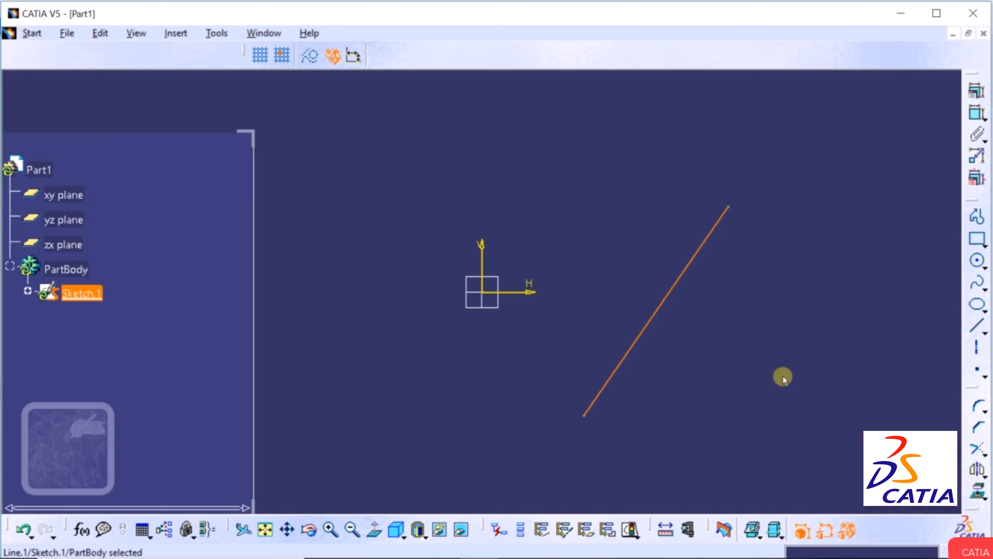
Apply a Horizontal constraint to the line through the constraints dialog.
click(978, 93)
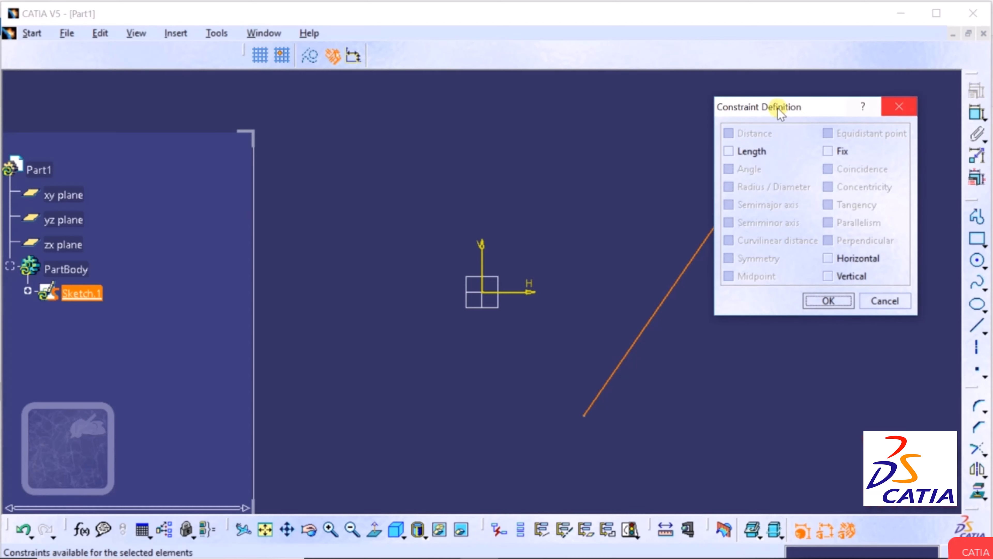
drag(774, 107, 804, 168)
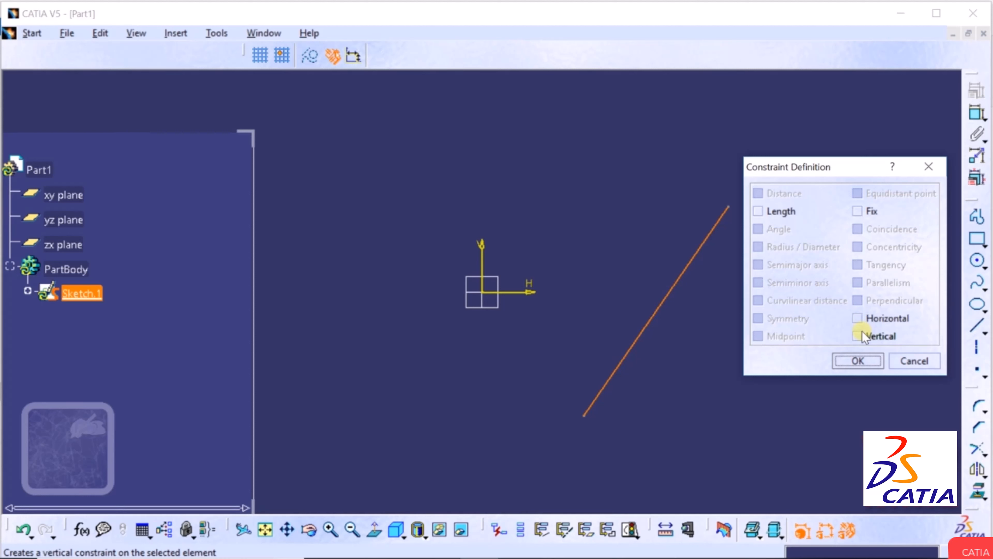
click(857, 318)
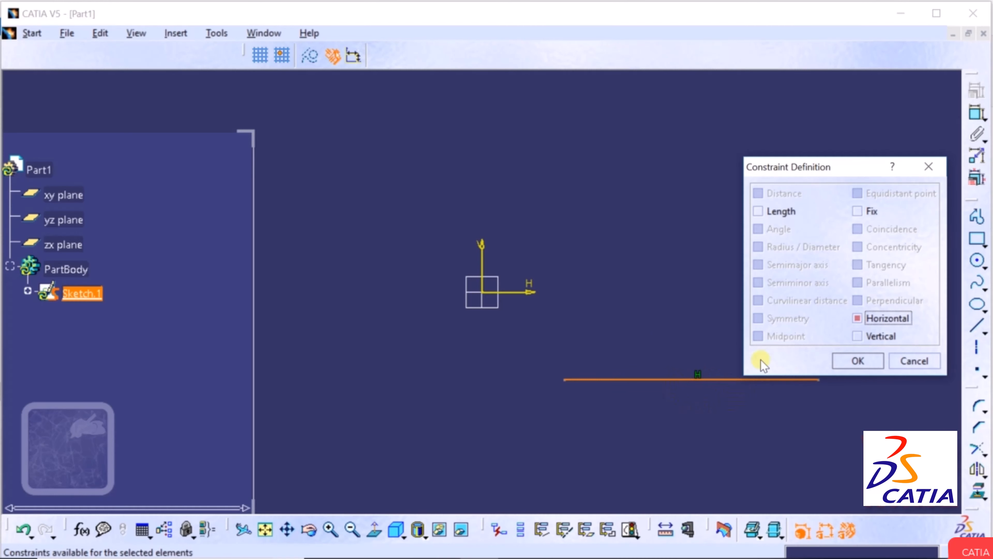
drag(790, 165, 778, 93)
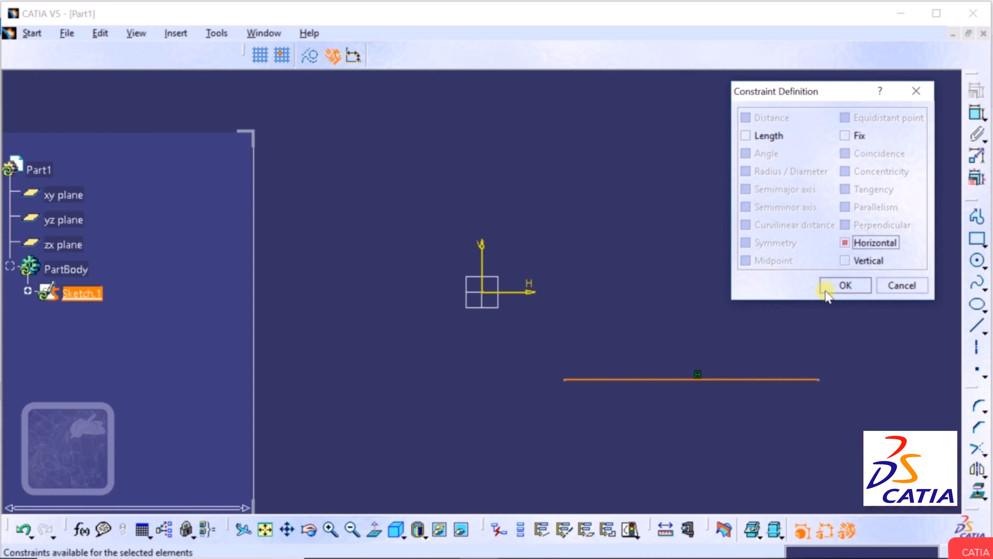
click(837, 285)
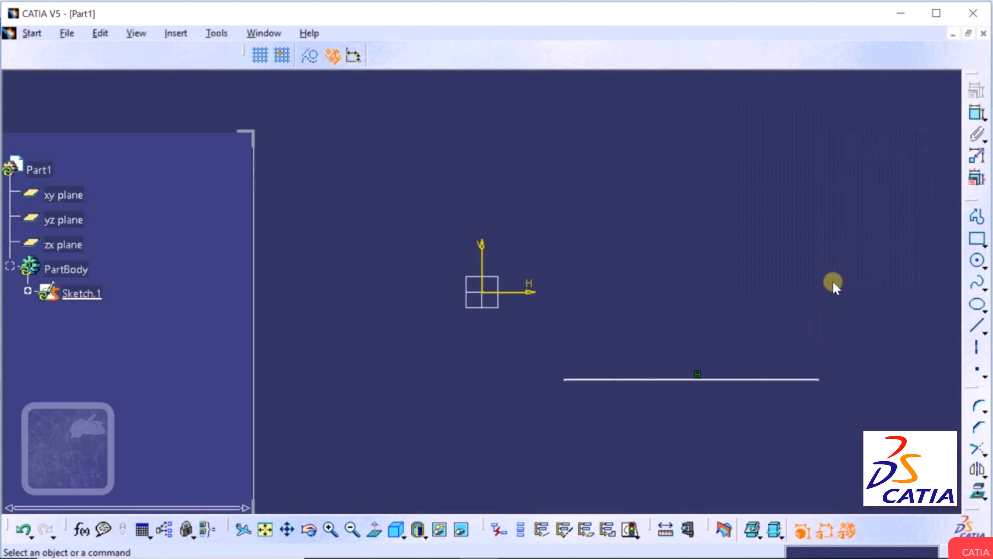
Undo the horizontal constraint so the line is diagonal again.
click(289, 530)
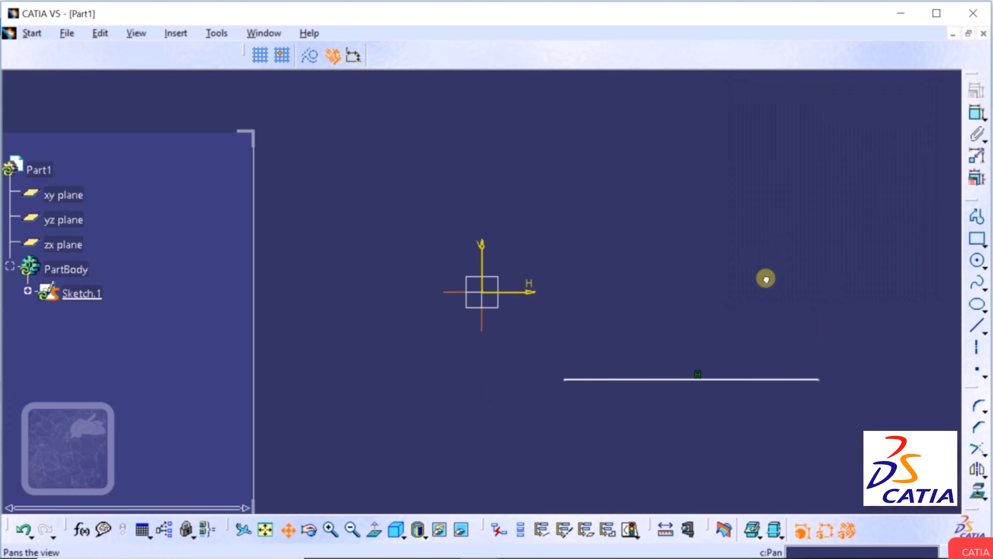
drag(765, 279, 585, 272)
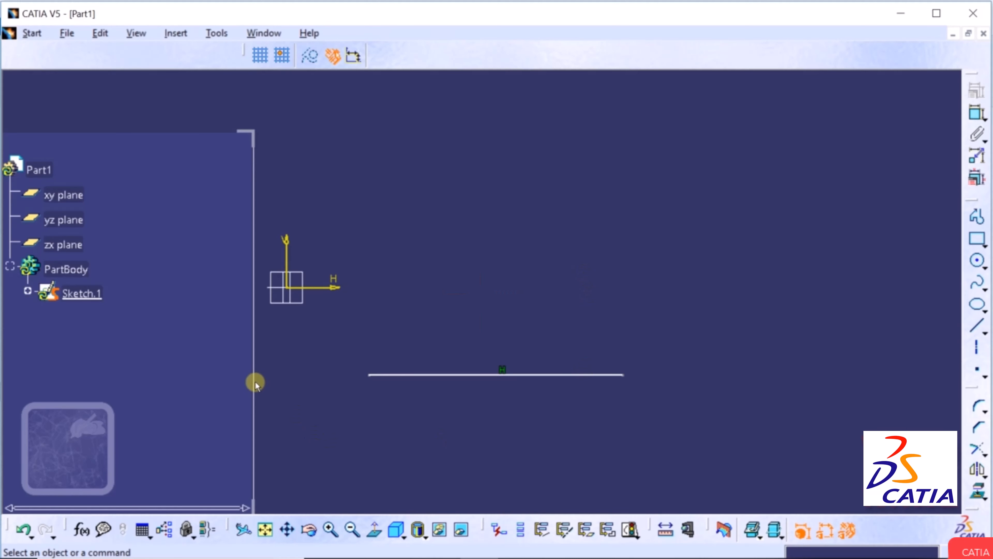
drag(251, 382, 140, 388)
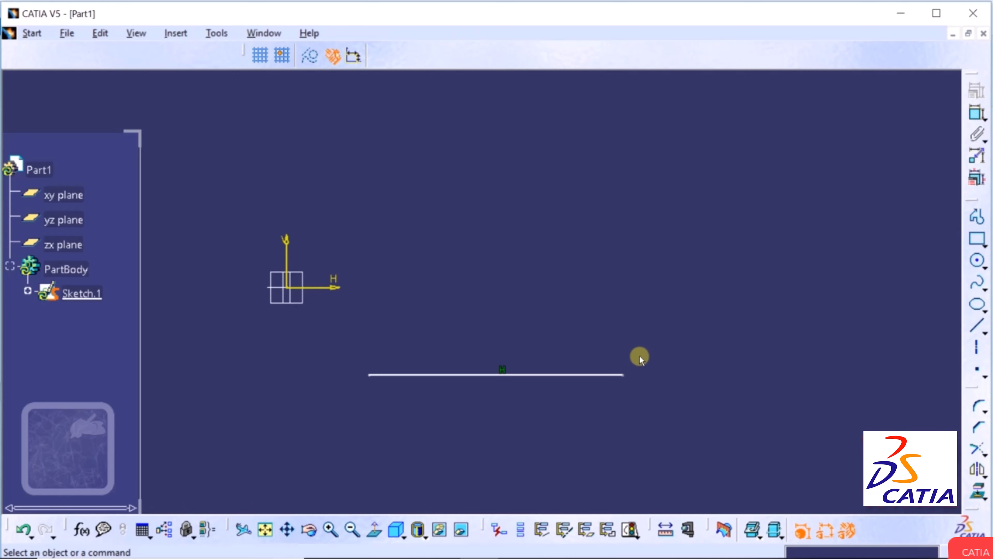
click(22, 532)
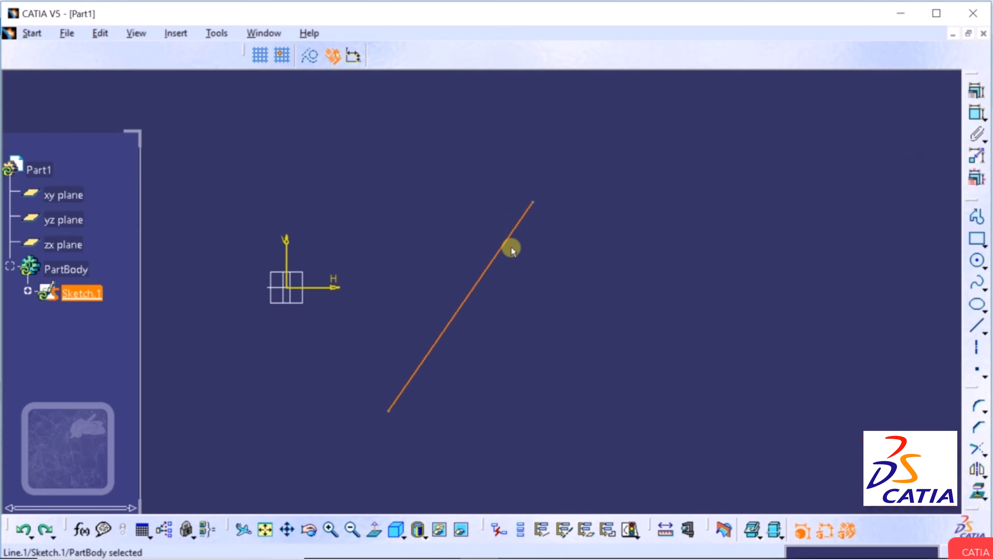
Apply a Vertical constraint to the line, then undo it.
click(975, 94)
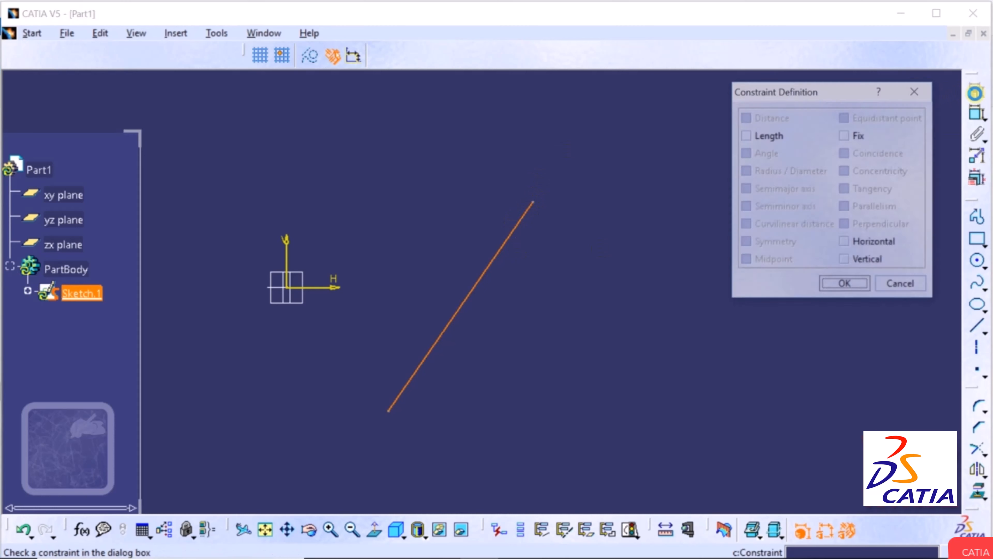
click(845, 261)
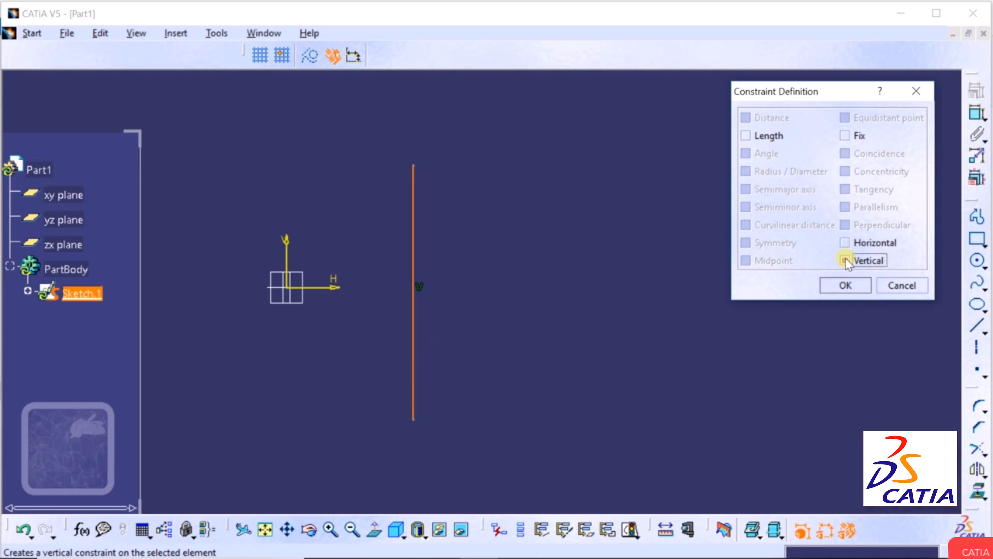
click(845, 285)
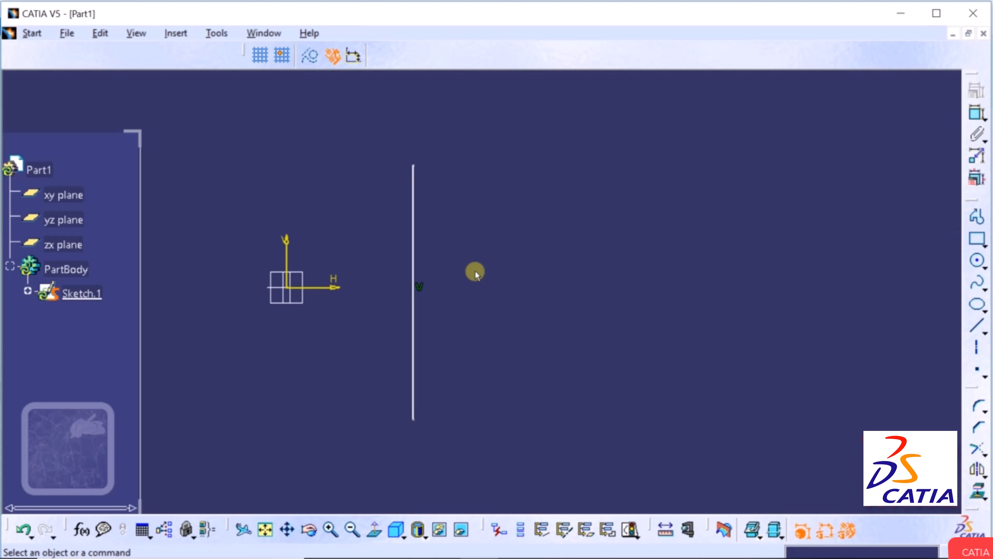
click(24, 530)
Drag the upper endpoint down-right and reposition the lower endpoint, leaving it selected.
click(541, 264)
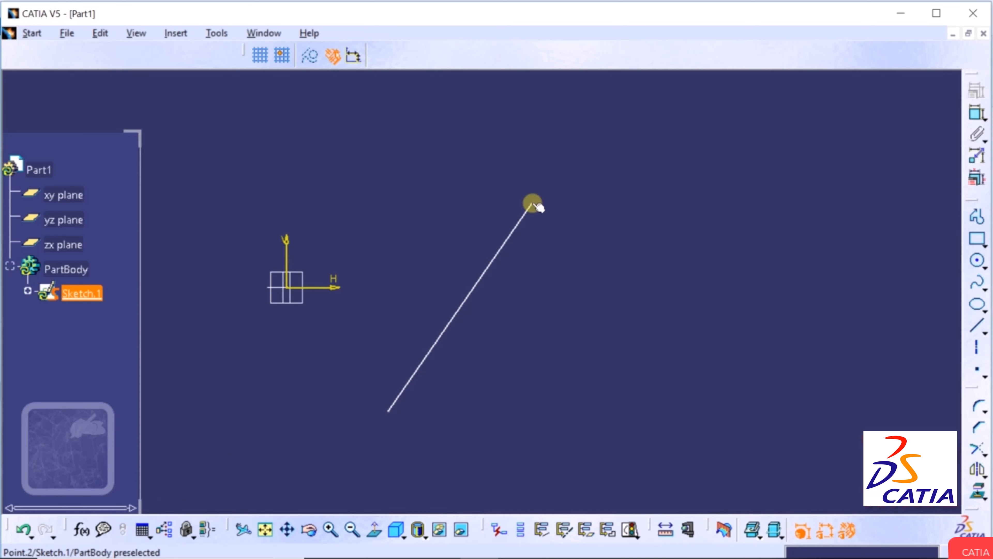
drag(536, 206, 664, 194)
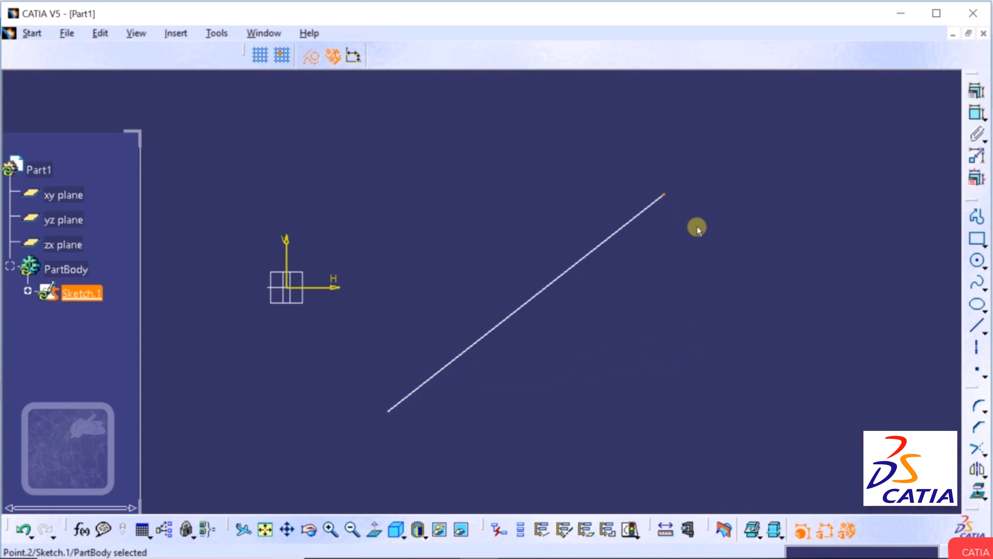
click(711, 336)
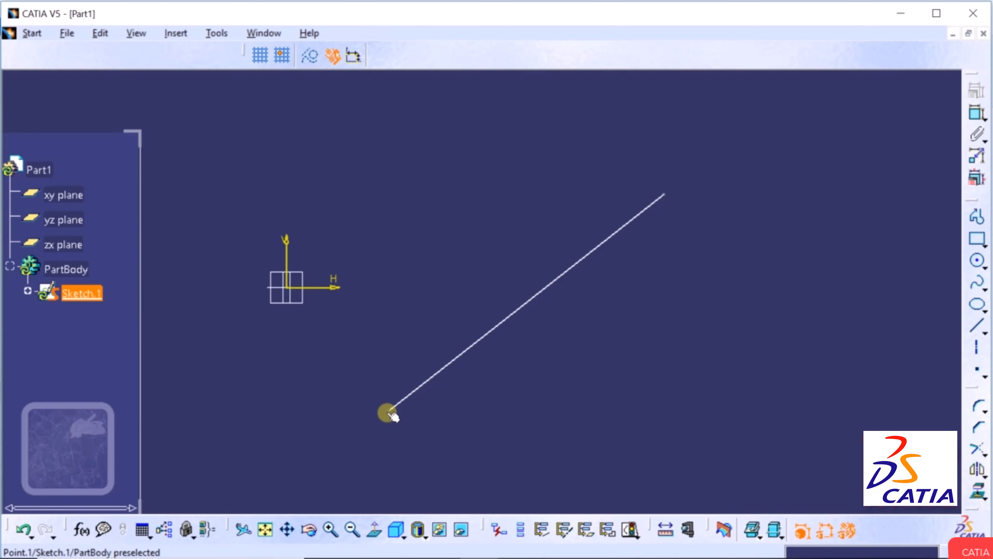
drag(389, 413, 354, 349)
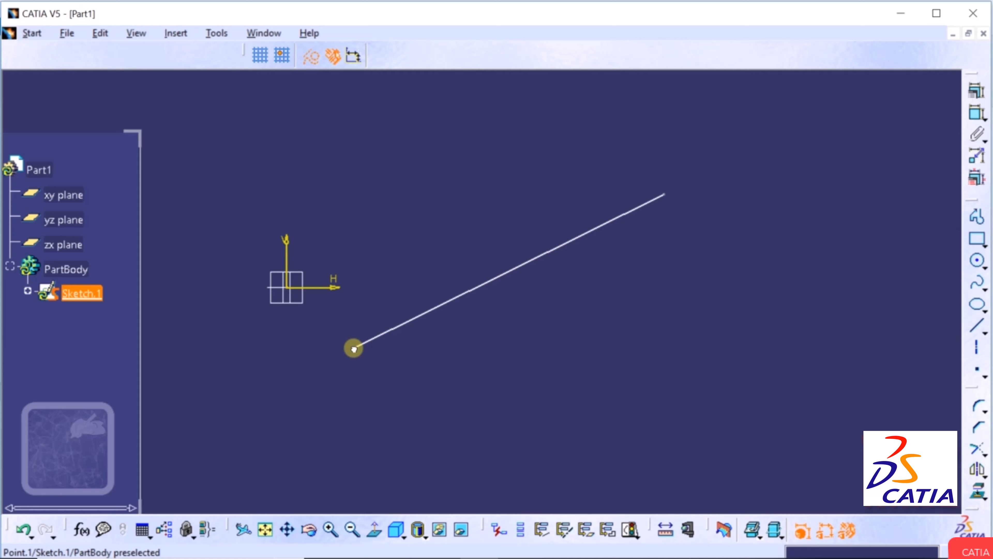
drag(354, 348, 381, 418)
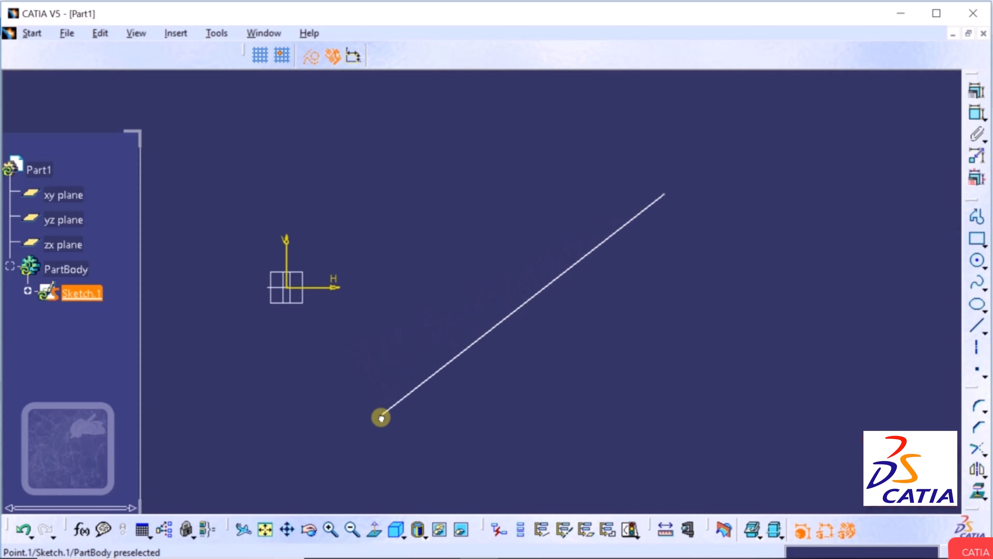
click(381, 417)
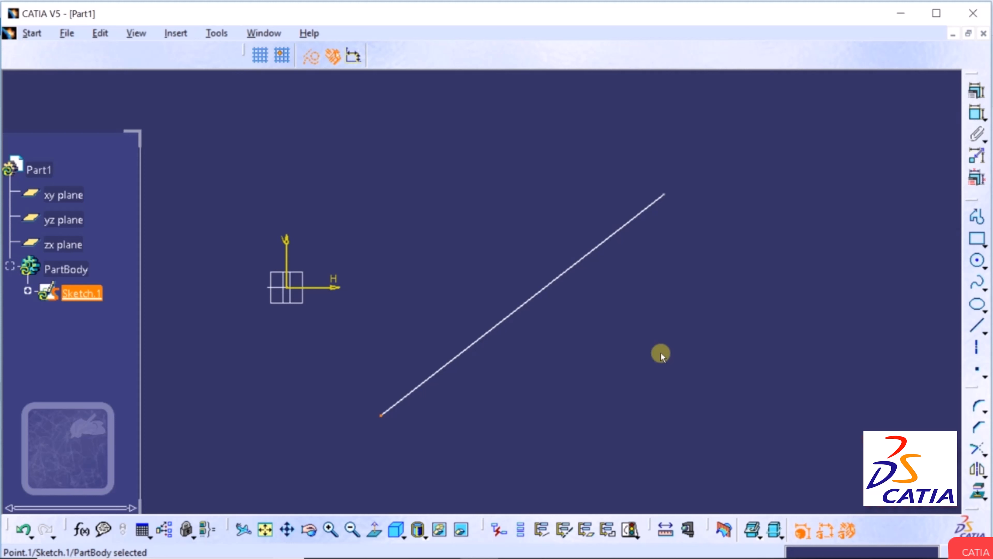
Add a Length constraint to the line via the dialog, accepting the temporary-constraint warning.
click(566, 271)
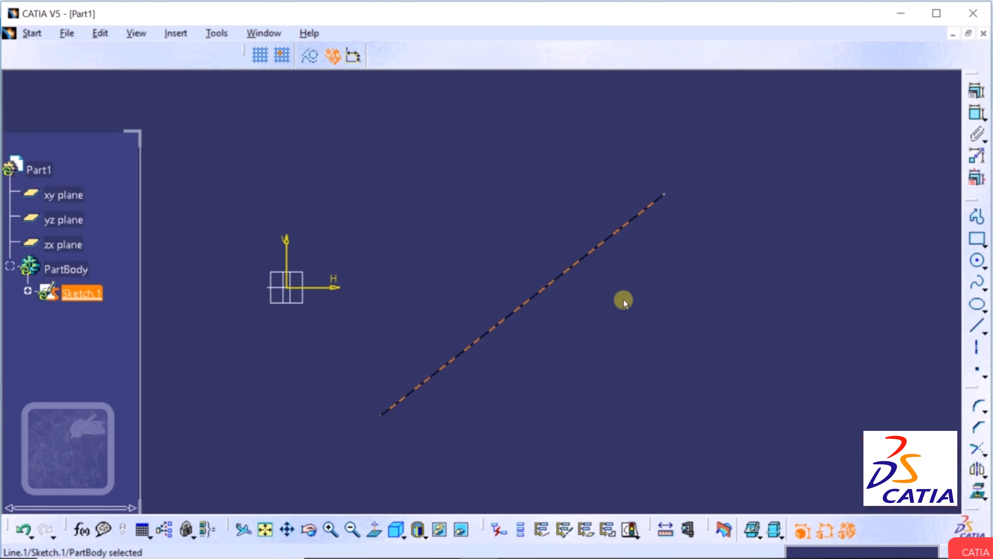
click(977, 88)
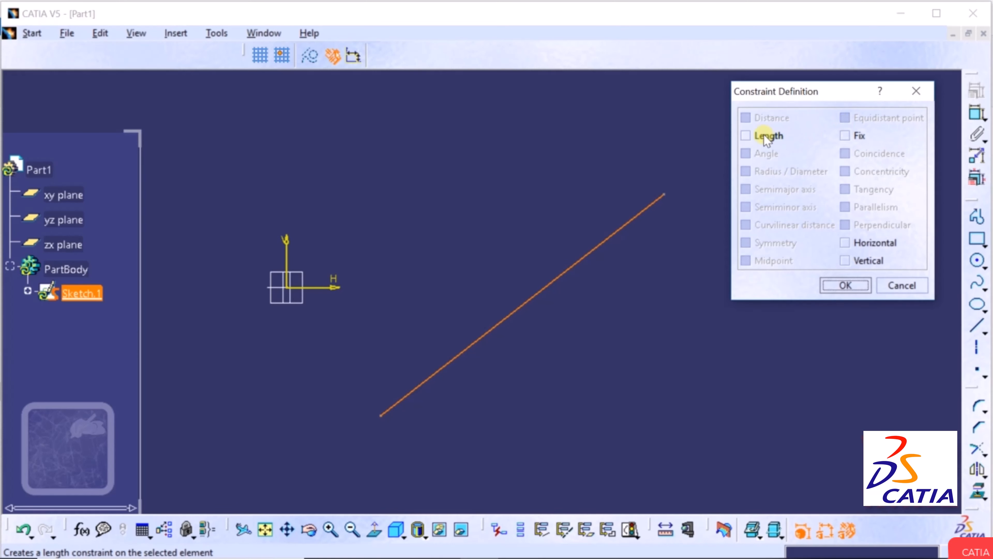
click(744, 135)
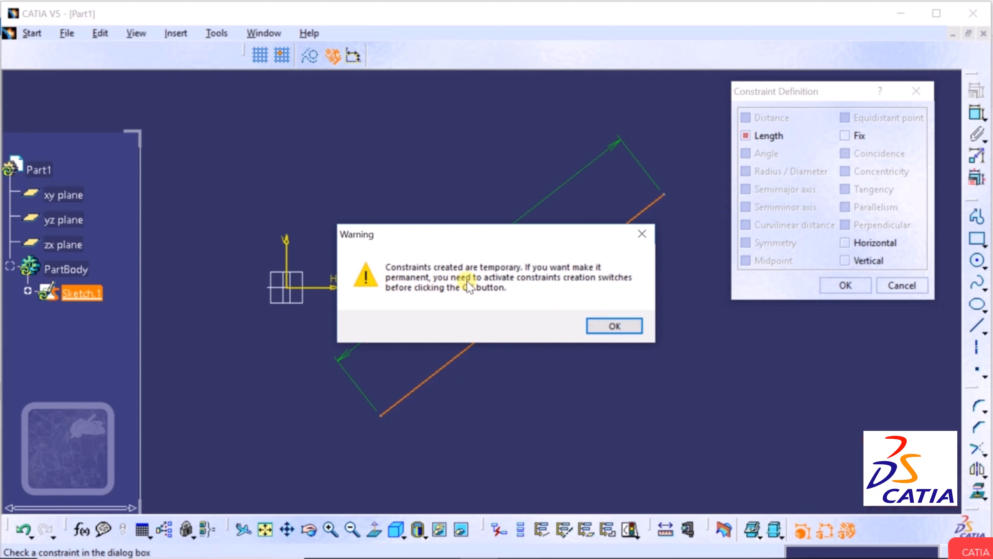
click(619, 325)
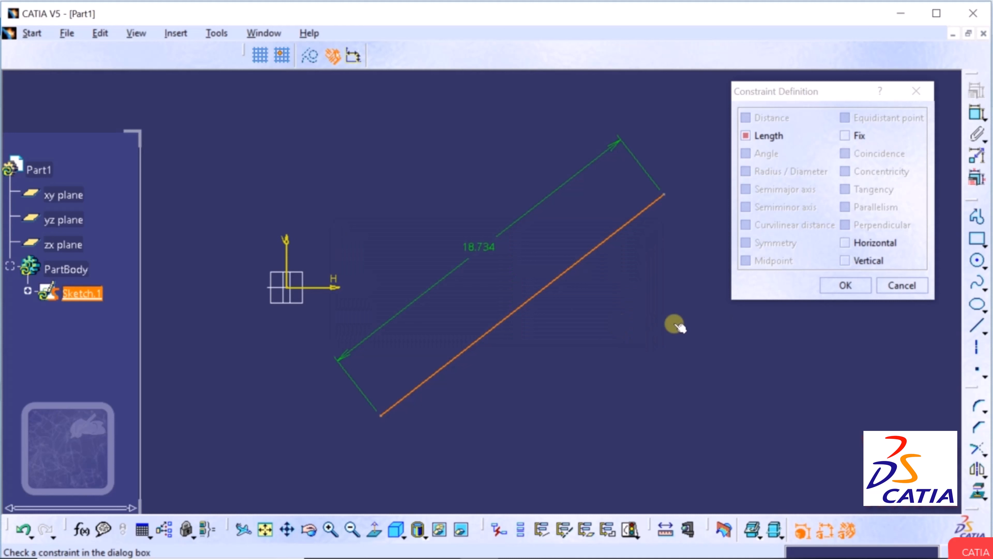
click(832, 284)
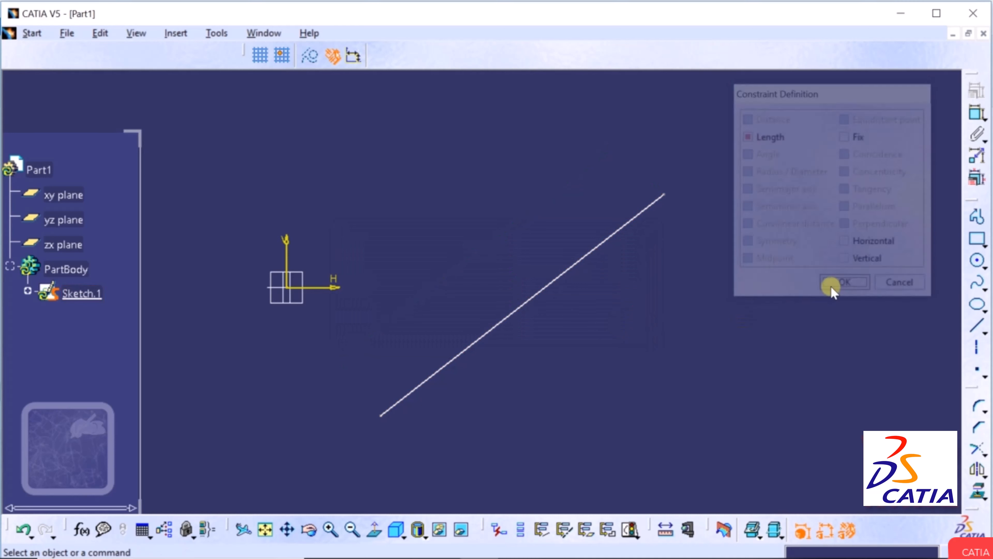
Dimension the diagonal line and change its 18.734 length to 15 mm.
click(974, 118)
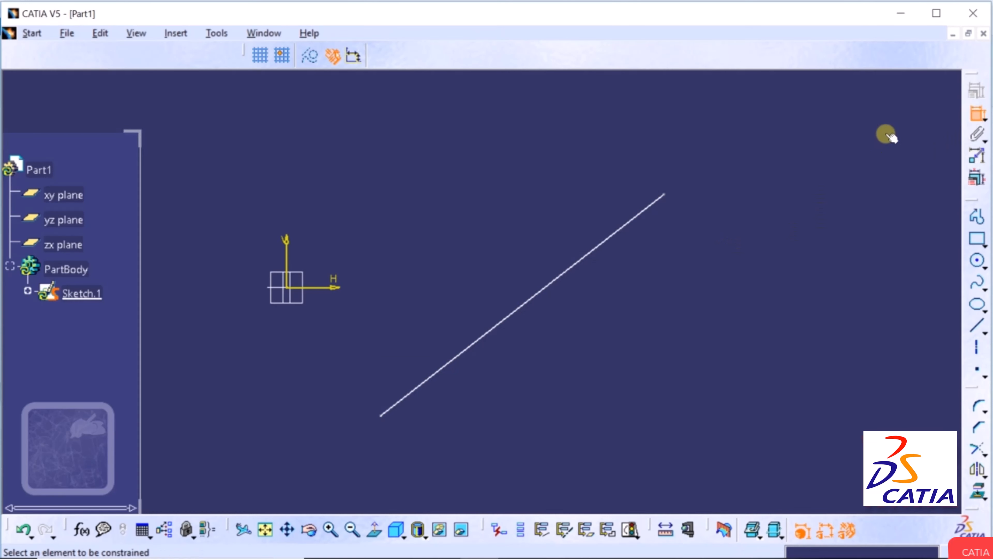
click(573, 263)
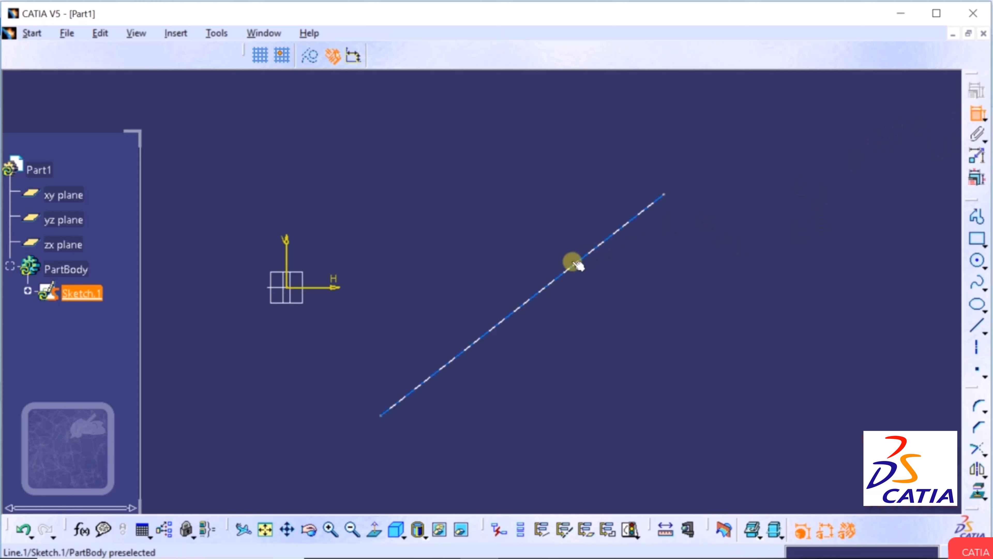
click(610, 366)
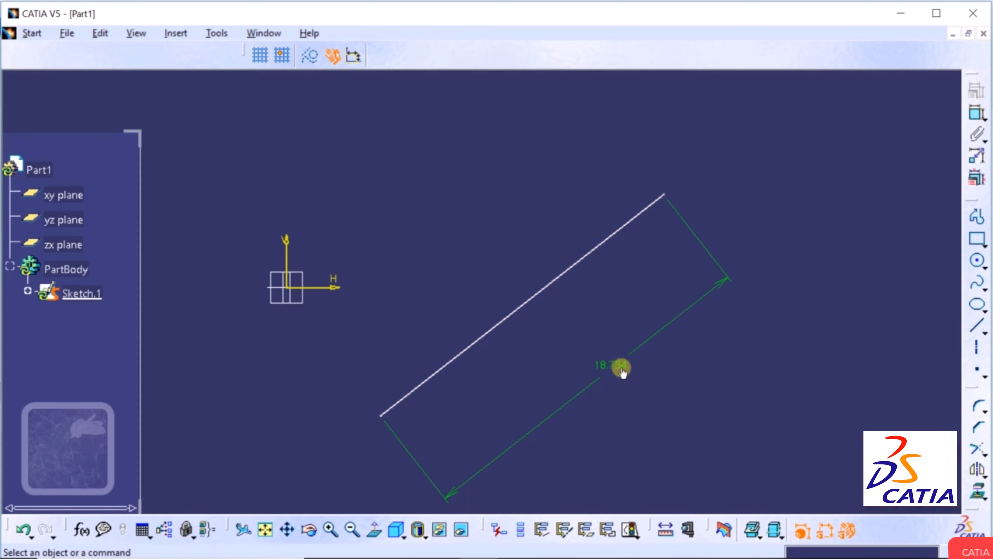
double_click(612, 367)
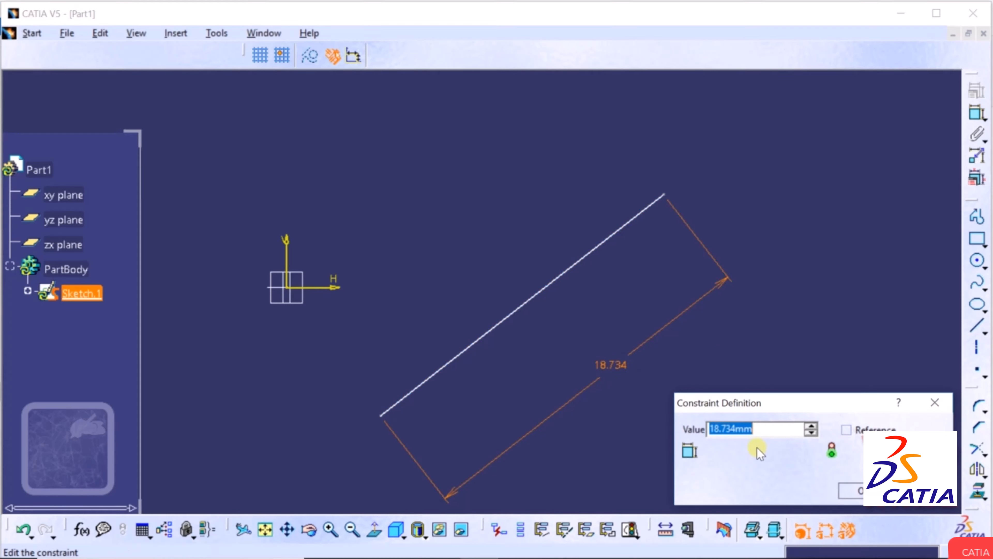
text(15)
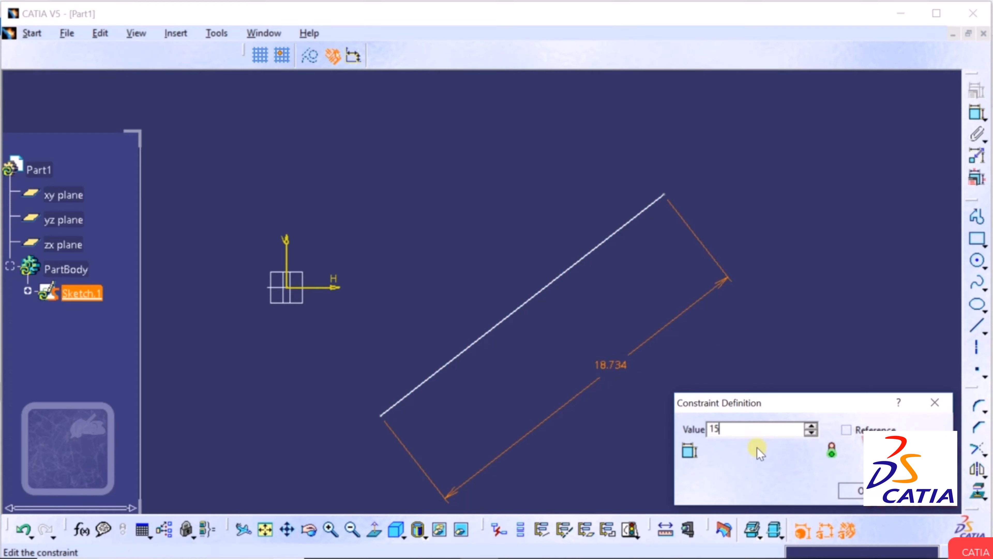
key(Return)
click(757, 447)
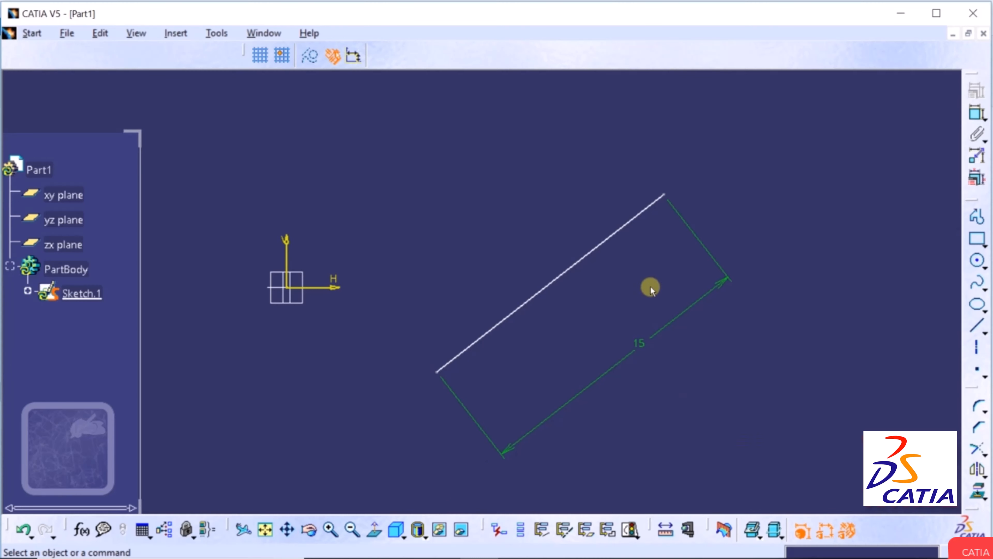
Move the 15 mm line right, apply Fix and Length constraints, then drag it again.
mouse_move(661, 195)
mouse_down()
mouse_move(654, 173)
mouse_move(636, 208)
mouse_move(683, 178)
mouse_move(622, 210)
mouse_up()
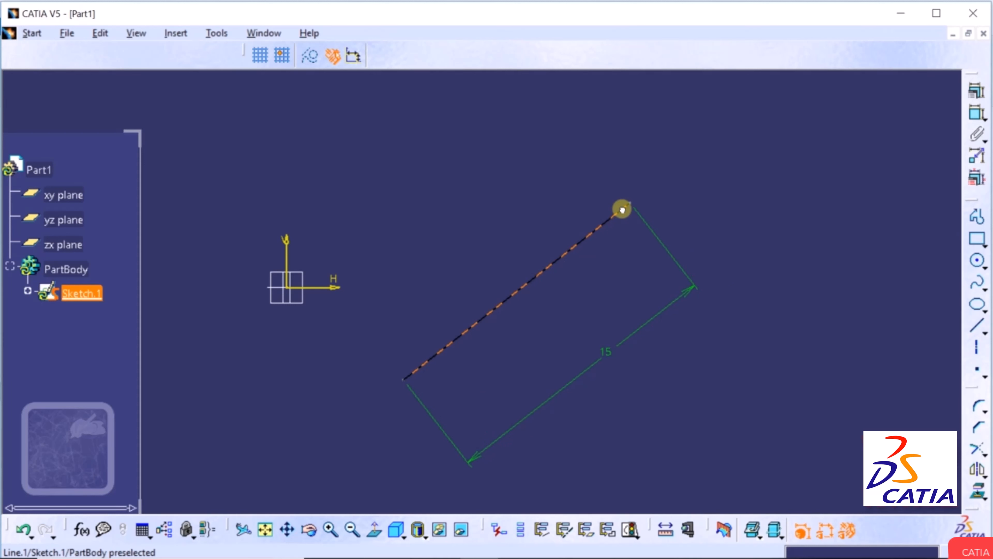
drag(617, 221, 665, 212)
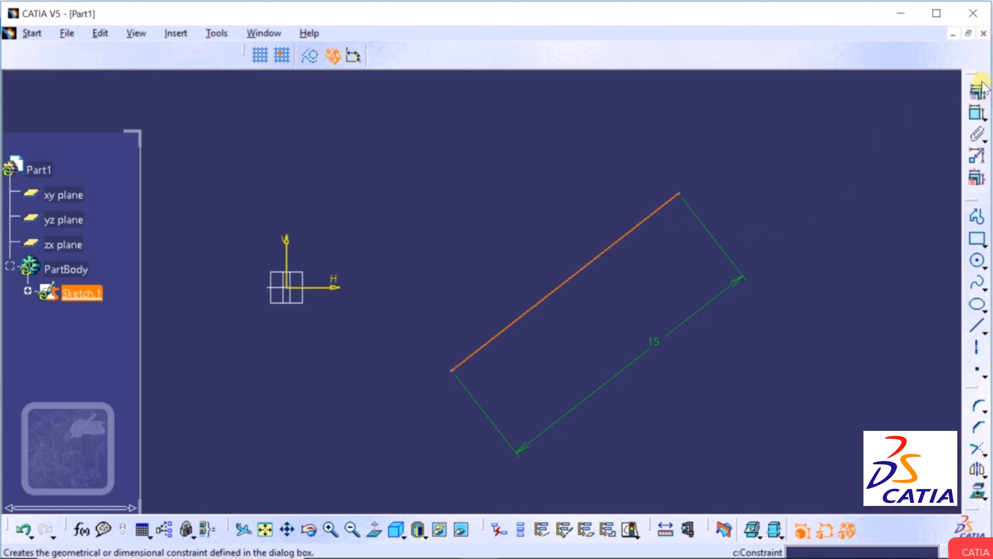
click(978, 91)
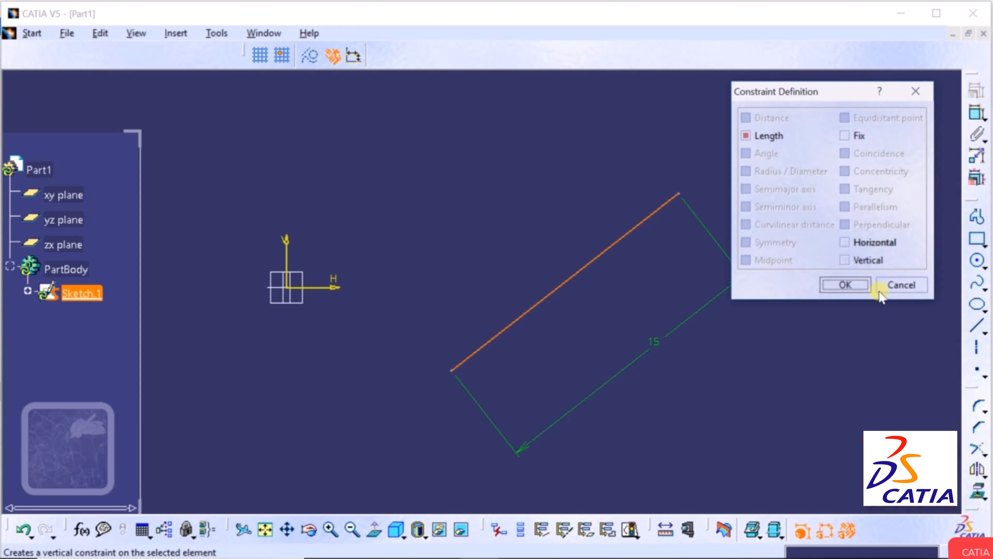
click(846, 136)
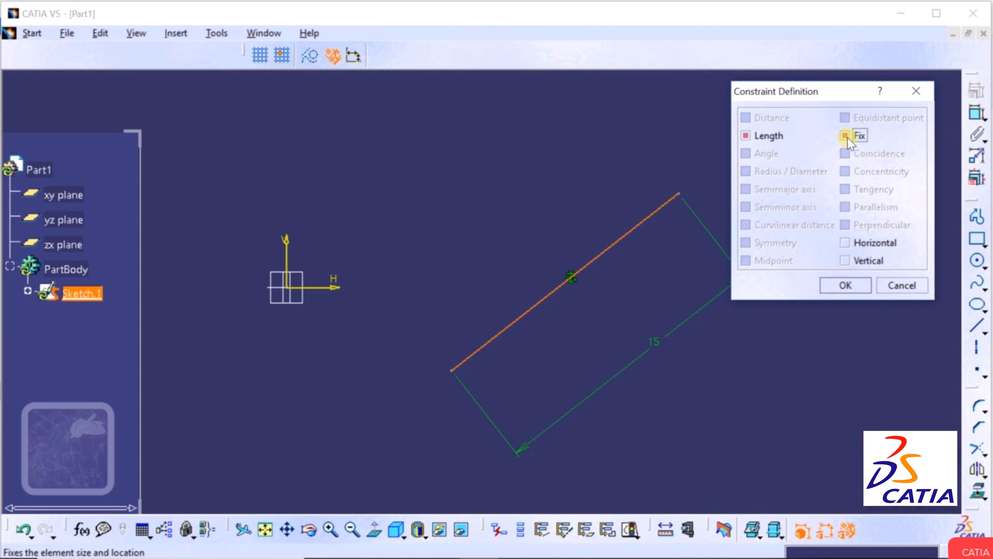
click(744, 137)
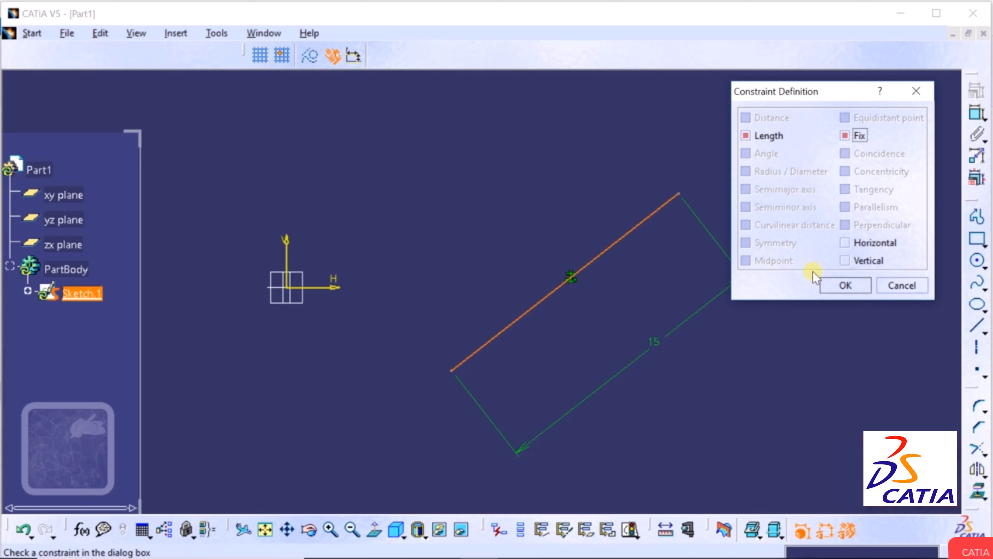
click(843, 285)
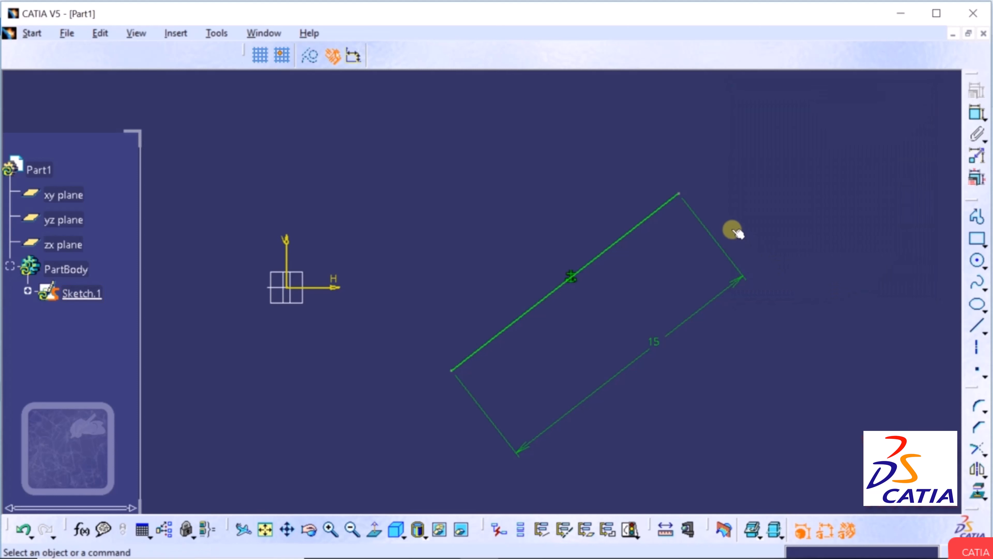
mouse_move(679, 193)
mouse_down()
mouse_move(619, 167)
mouse_move(744, 153)
mouse_move(570, 242)
mouse_move(766, 162)
mouse_move(665, 233)
mouse_move(718, 198)
mouse_move(665, 260)
mouse_up()
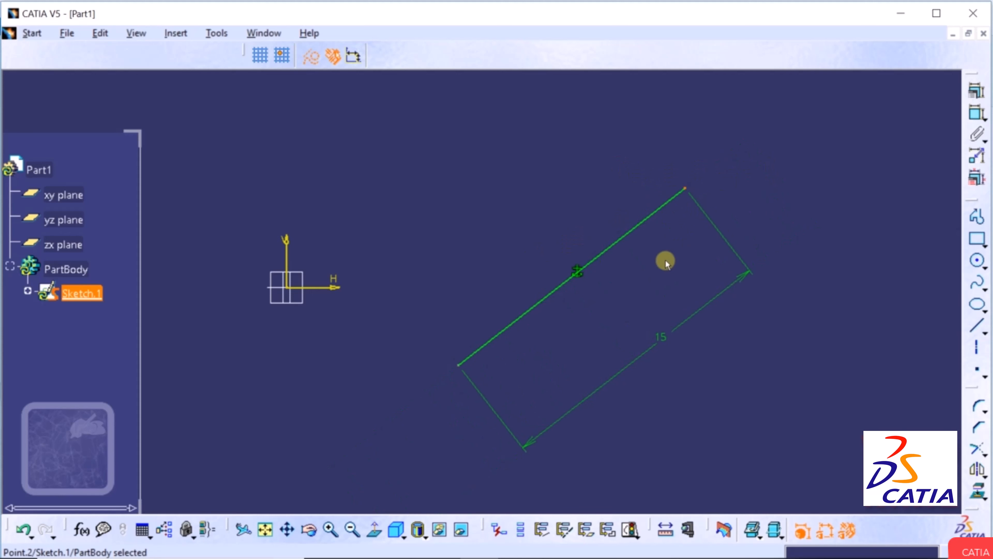
Select the line's midpoint and undo its last shift.
click(578, 273)
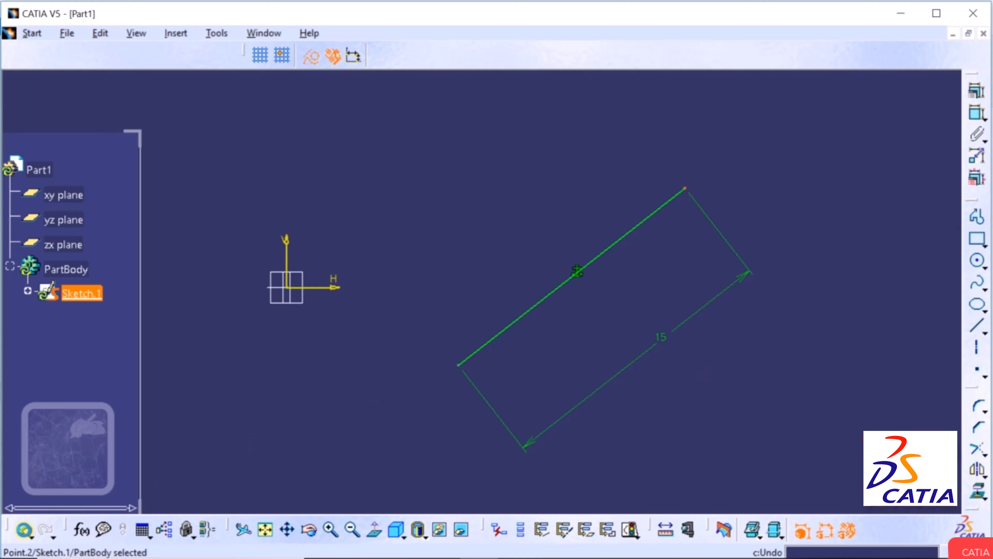
click(24, 531)
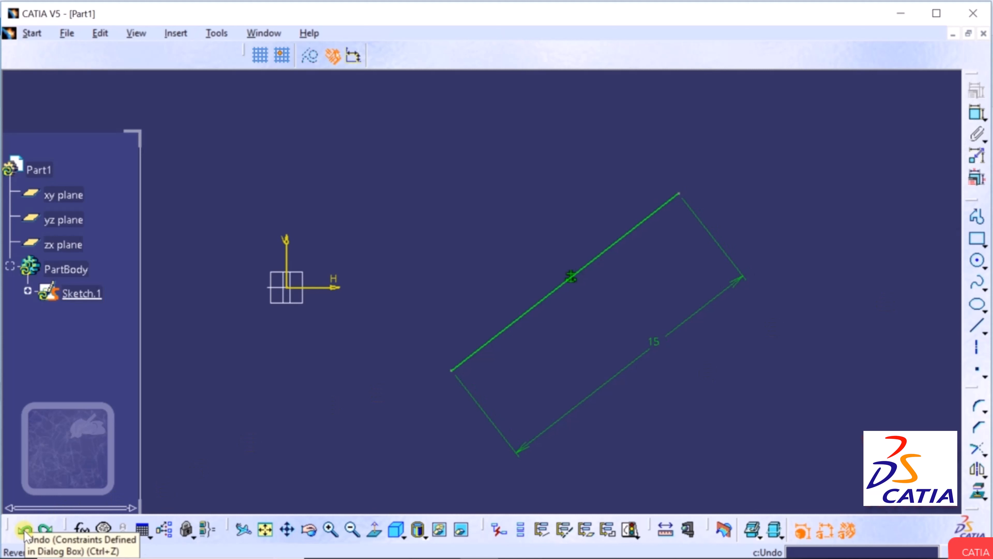
Undo the fix and 15 mm constraints, then draw a centre-radius circle right of the line.
click(24, 531)
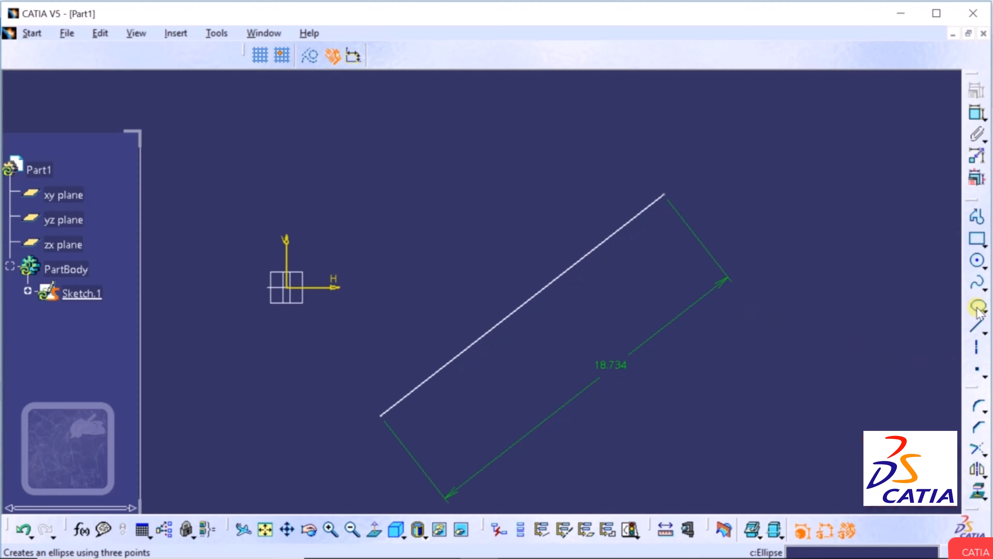
click(983, 264)
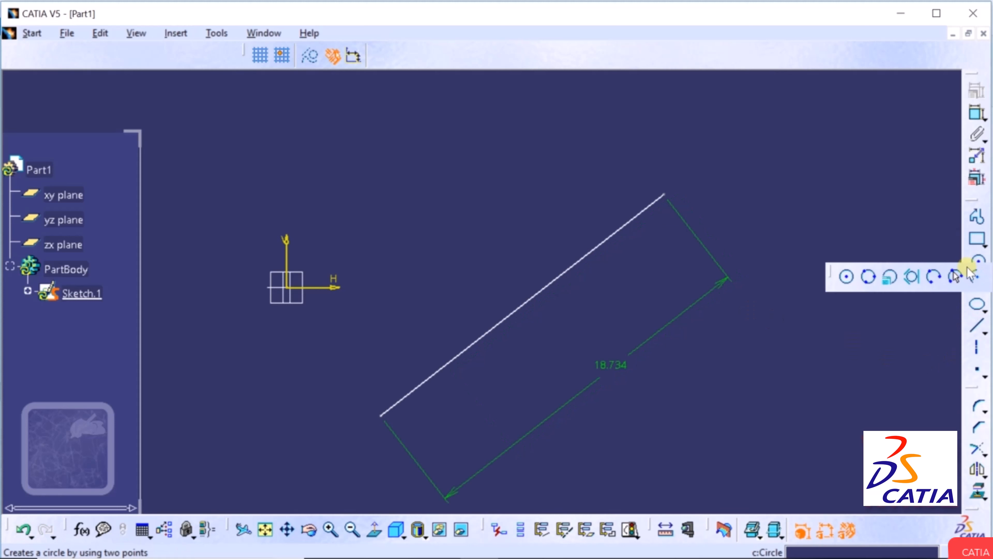
click(850, 273)
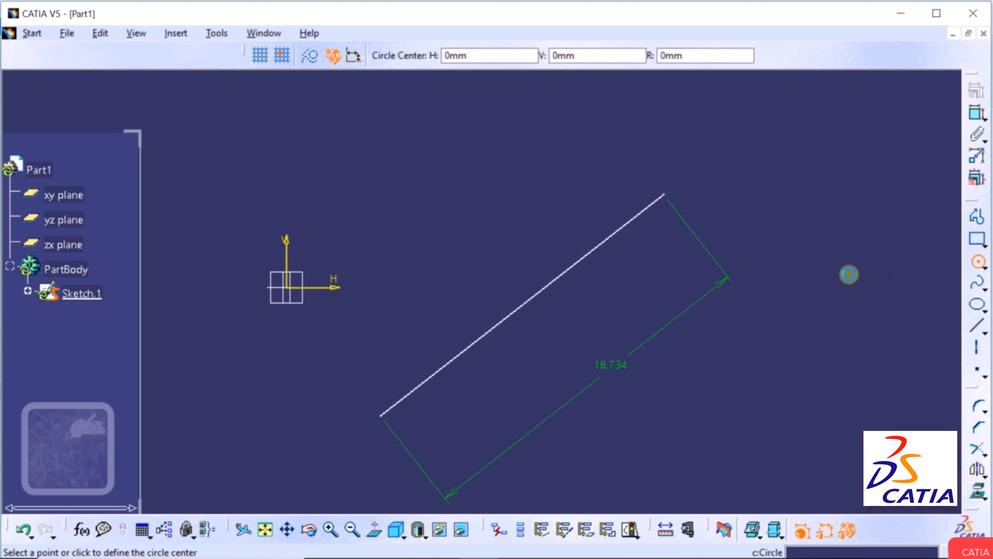
click(809, 367)
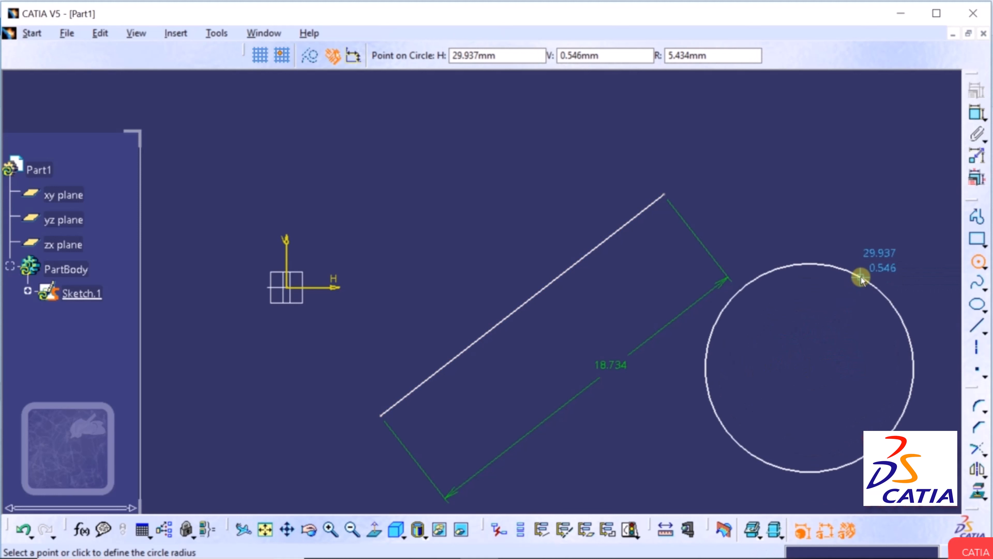
click(861, 279)
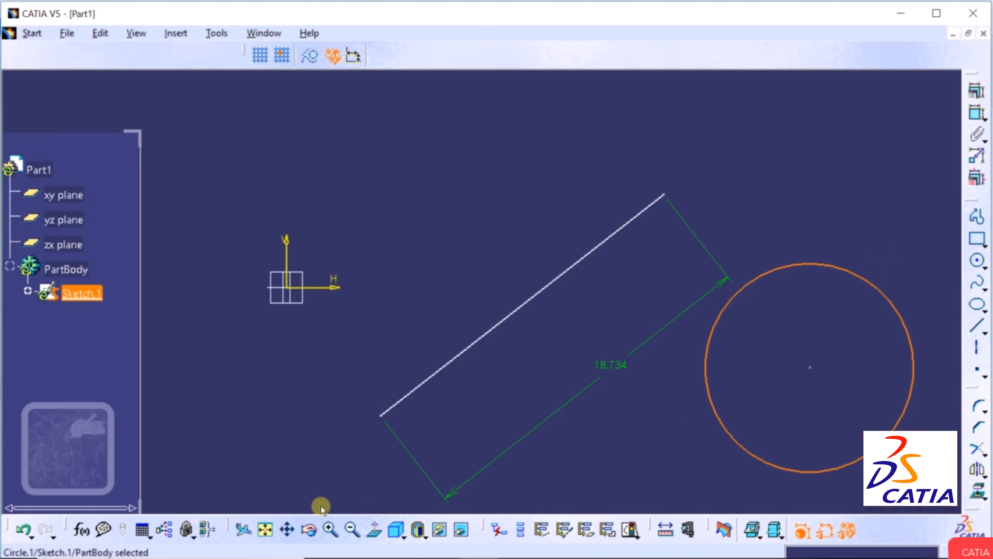
click(289, 528)
mouse_move(705, 350)
mouse_down()
mouse_move(665, 335)
mouse_move(388, 295)
mouse_move(476, 293)
mouse_up()
click(834, 273)
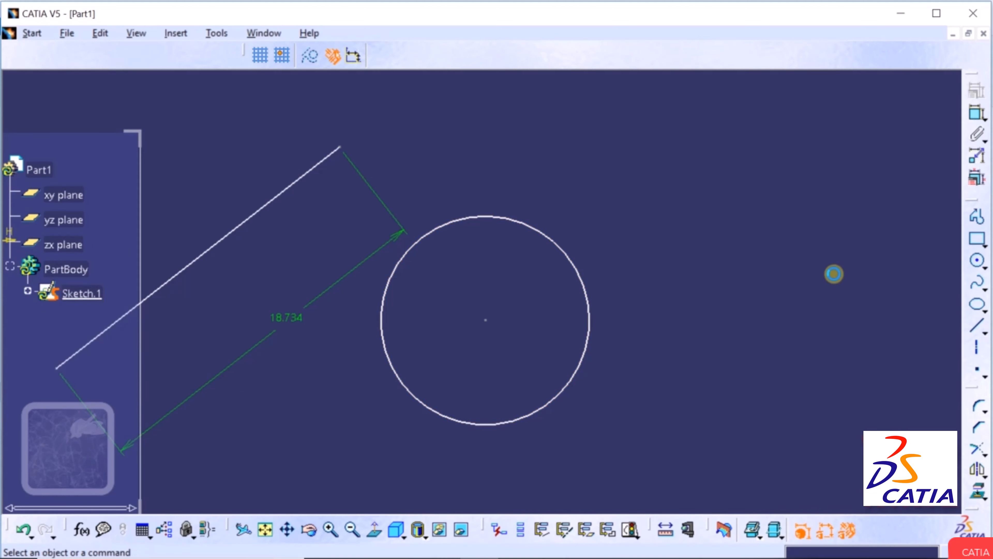
click(571, 257)
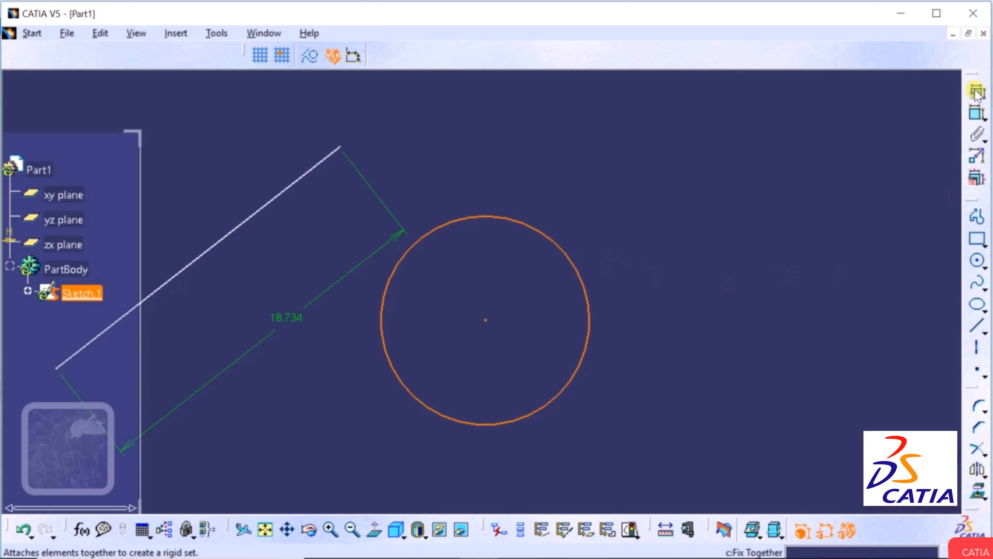
click(976, 114)
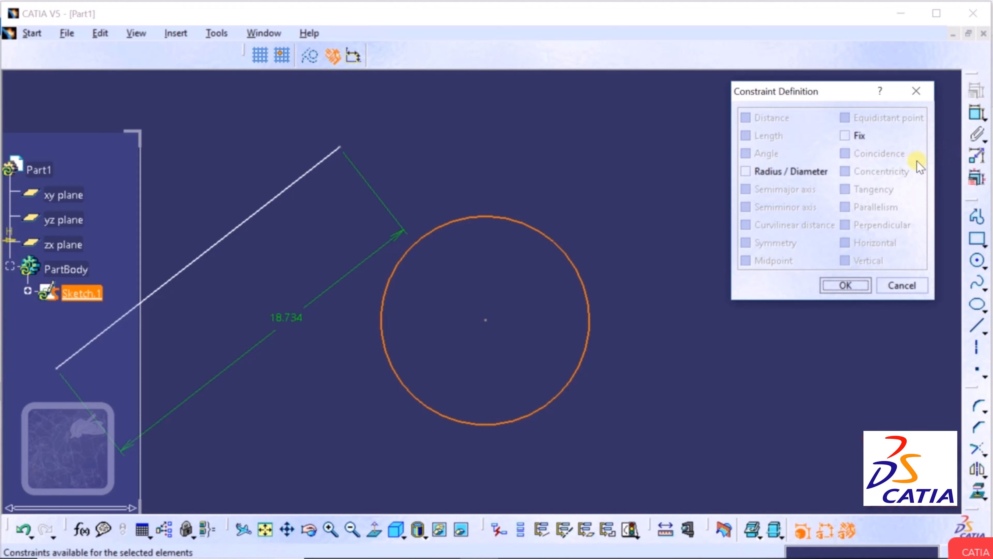
click(745, 173)
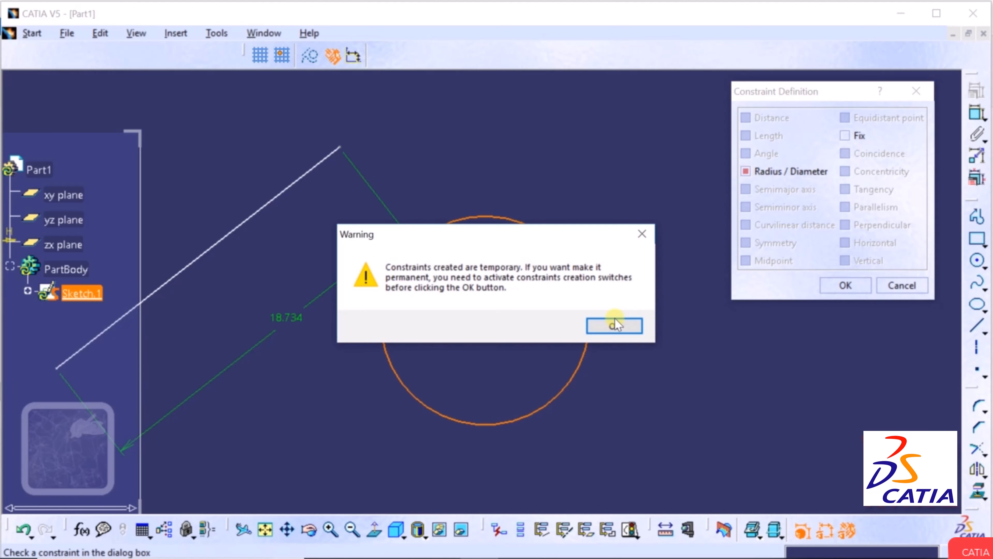
click(628, 326)
click(845, 285)
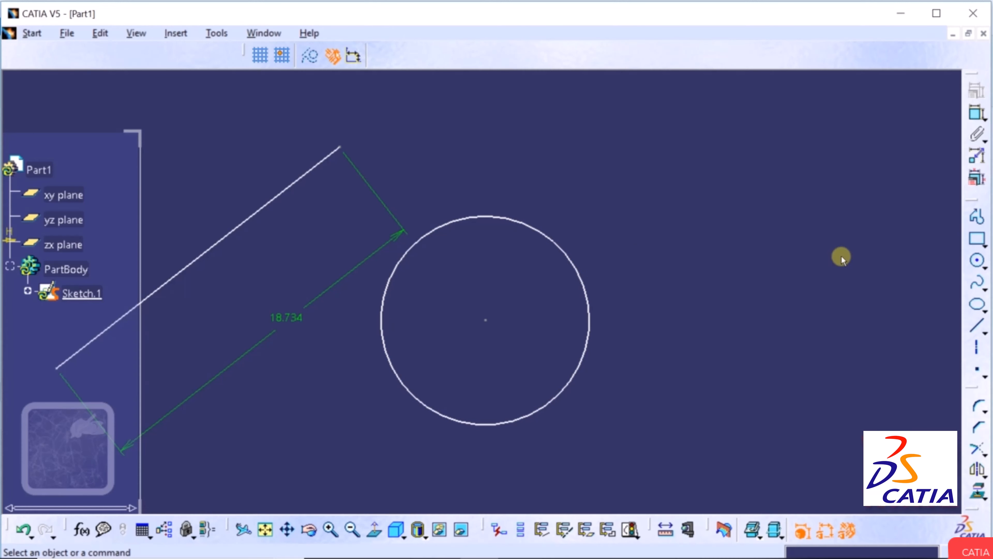
Draw a smaller centre-radius circle to the upper right of Circle.1.
click(984, 268)
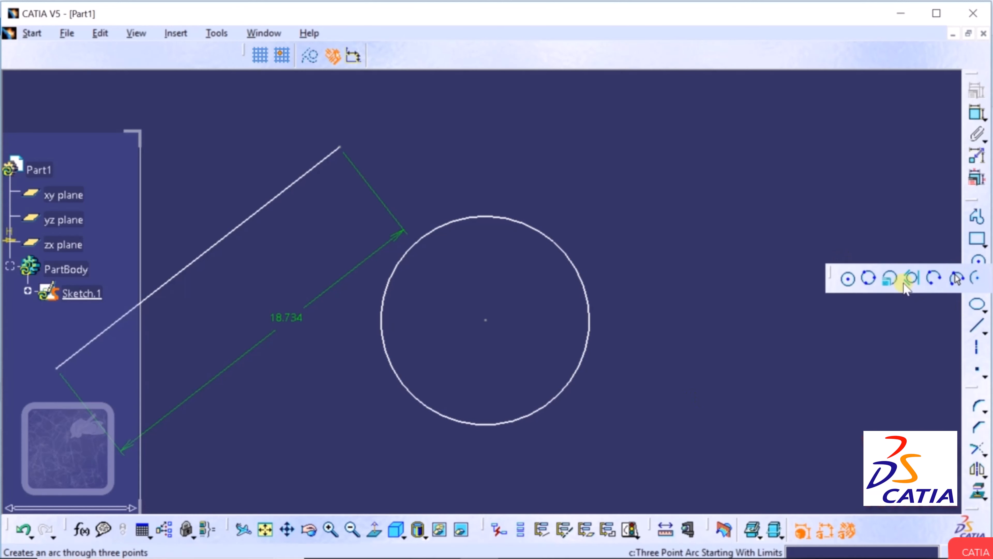
click(848, 278)
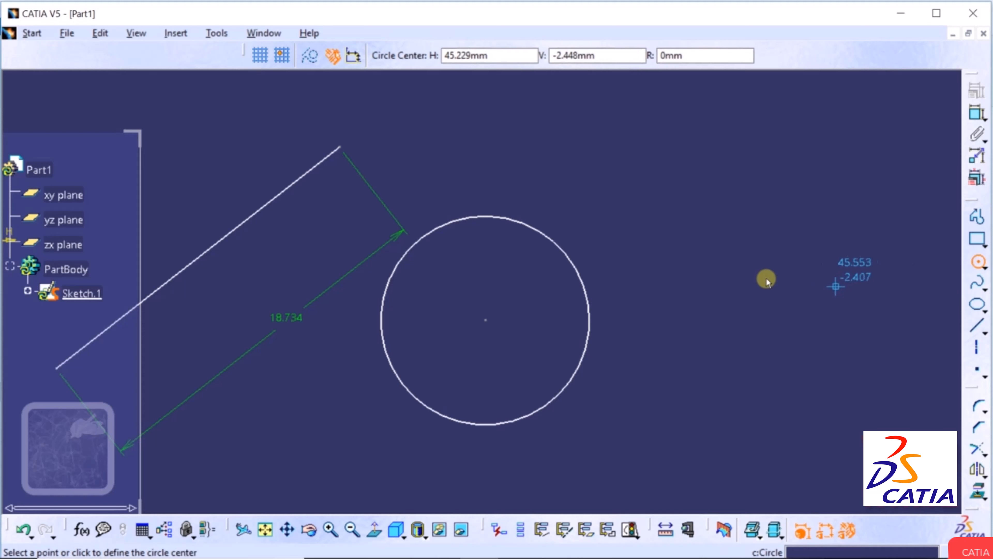
click(729, 245)
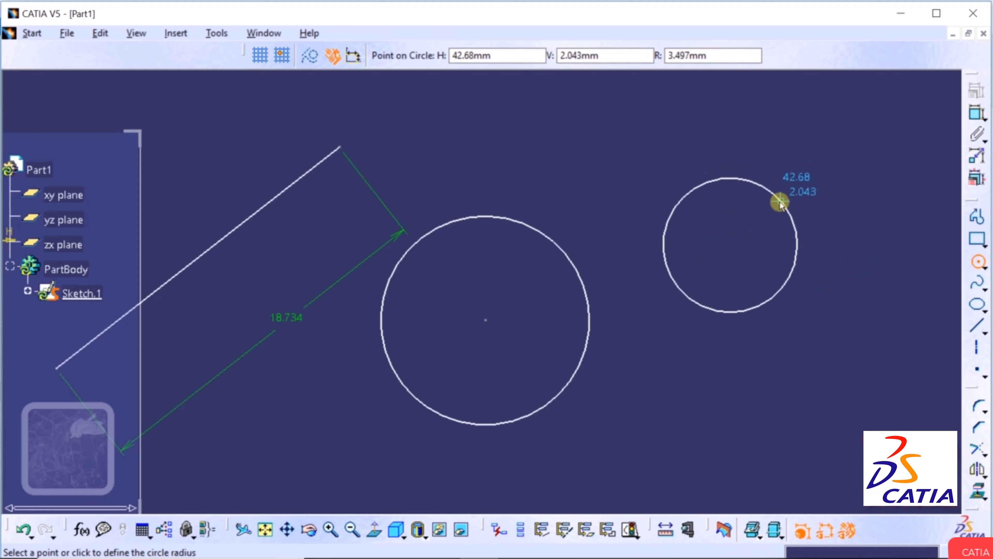
click(778, 199)
click(859, 202)
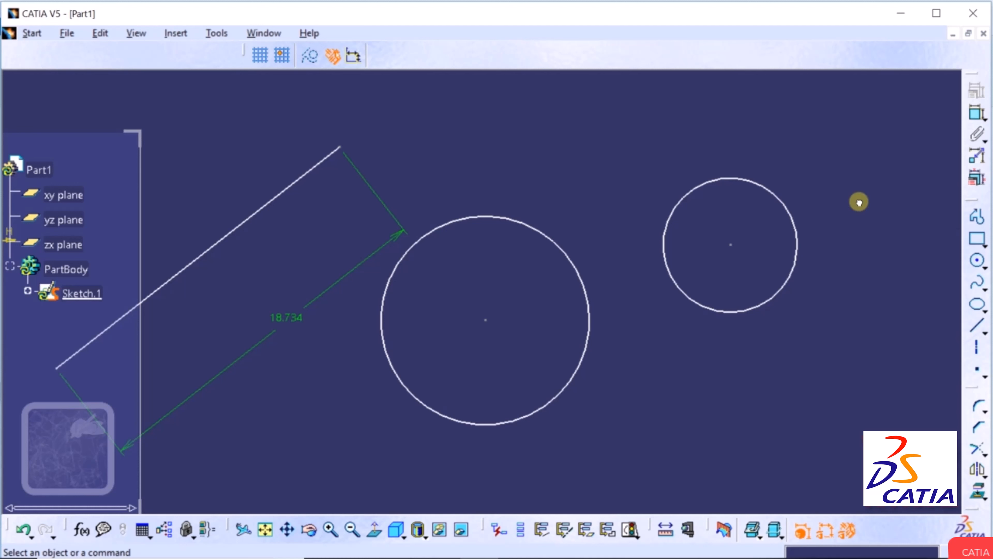
Select the small and large circles and apply a Concentricity constraint to them.
click(733, 246)
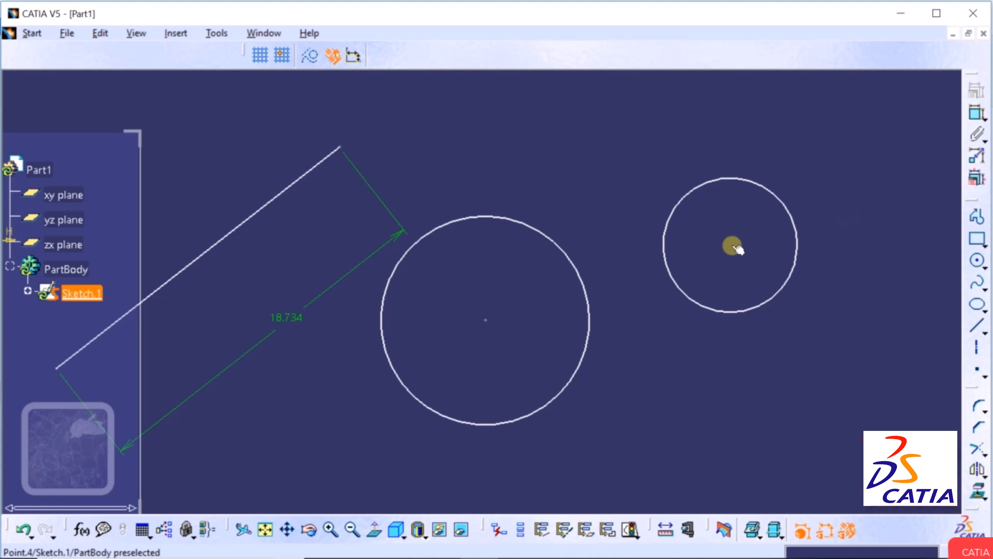
click(765, 193)
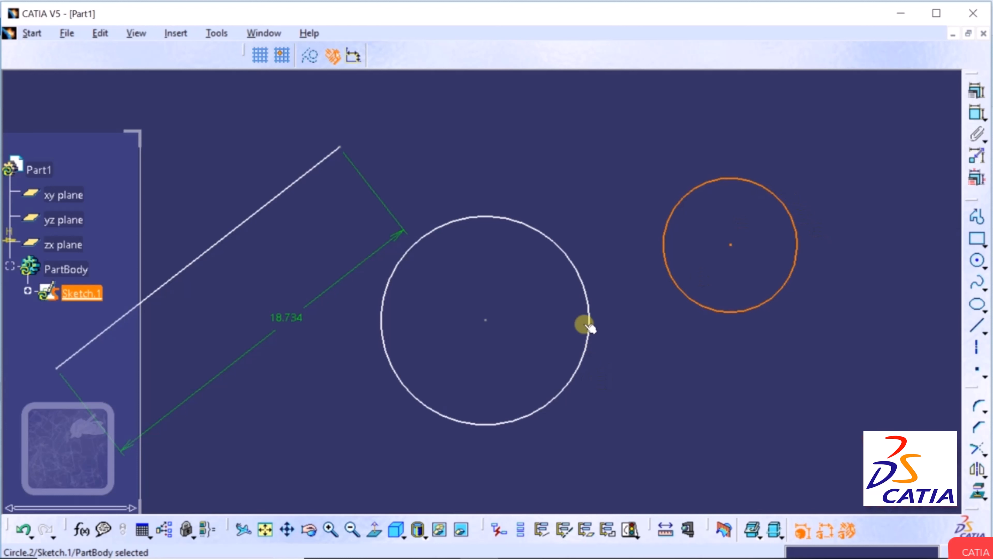
ctrl+click(548, 231)
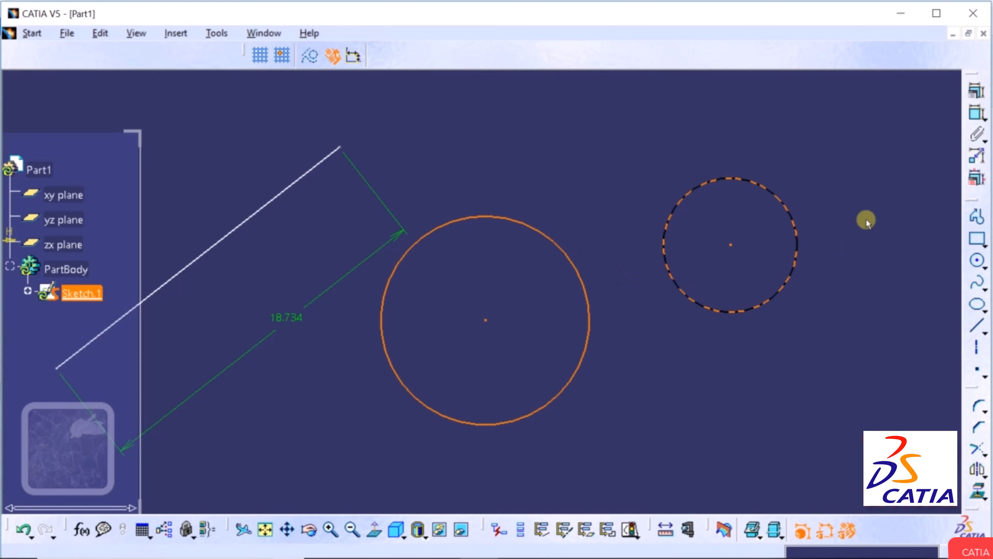
click(979, 93)
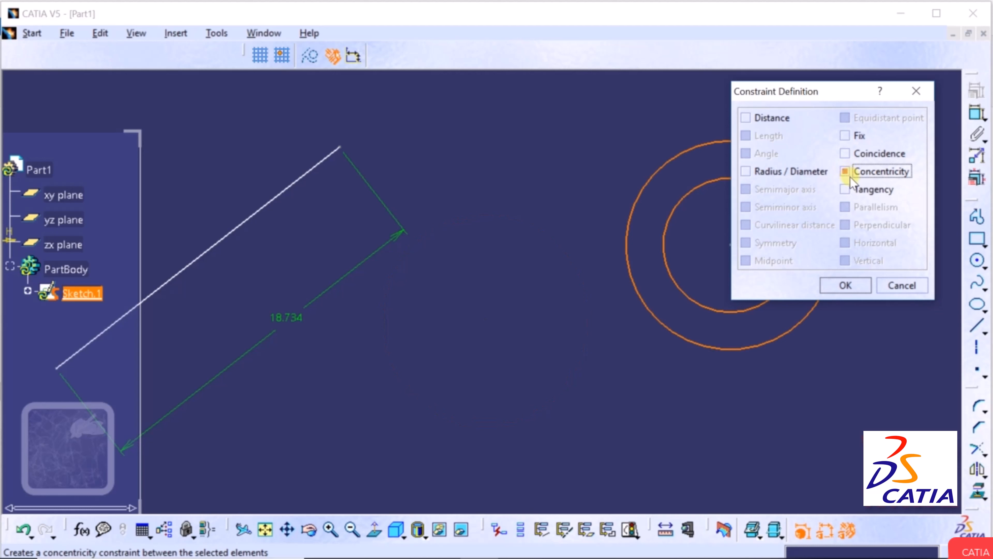
click(845, 285)
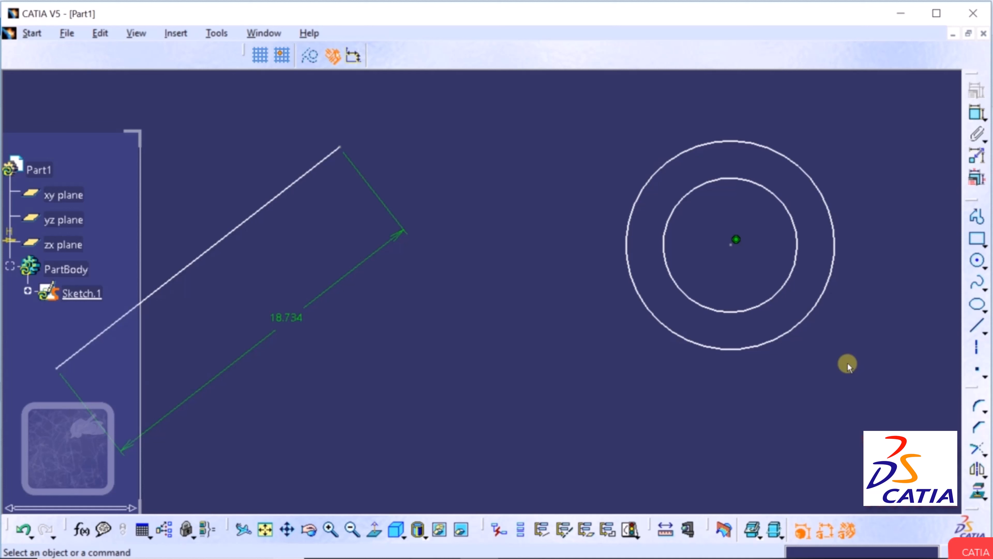
Undo the concentricity constraint so the two circles separate again.
click(24, 530)
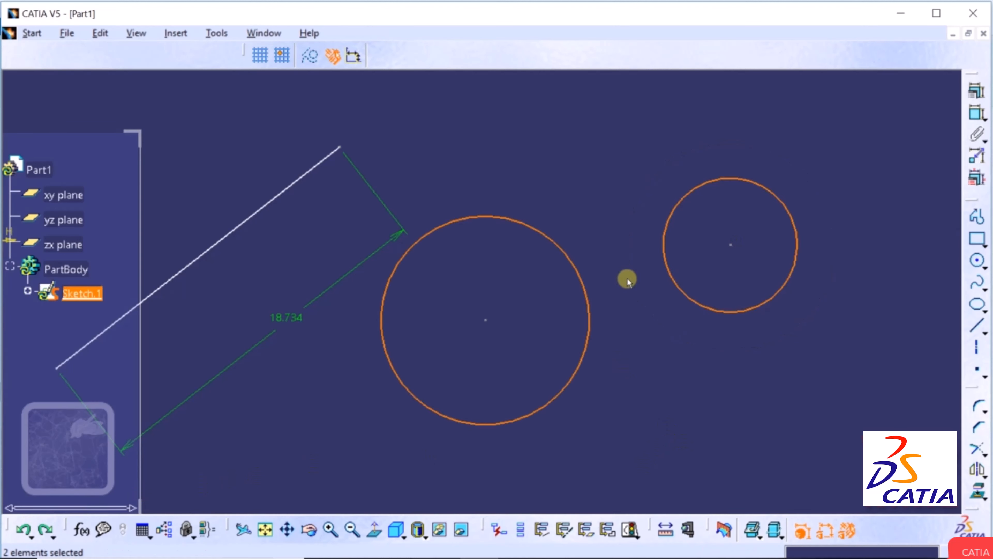
click(977, 92)
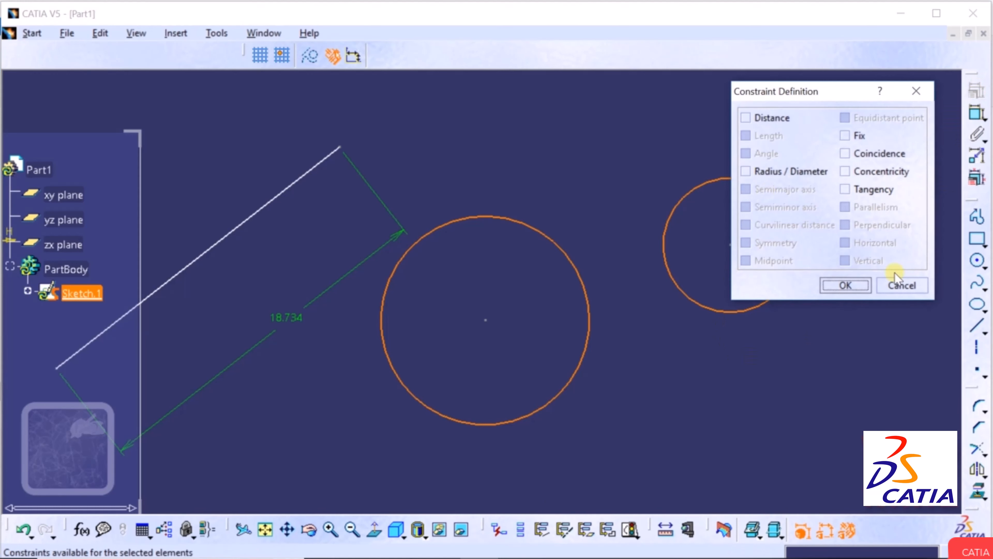
click(901, 285)
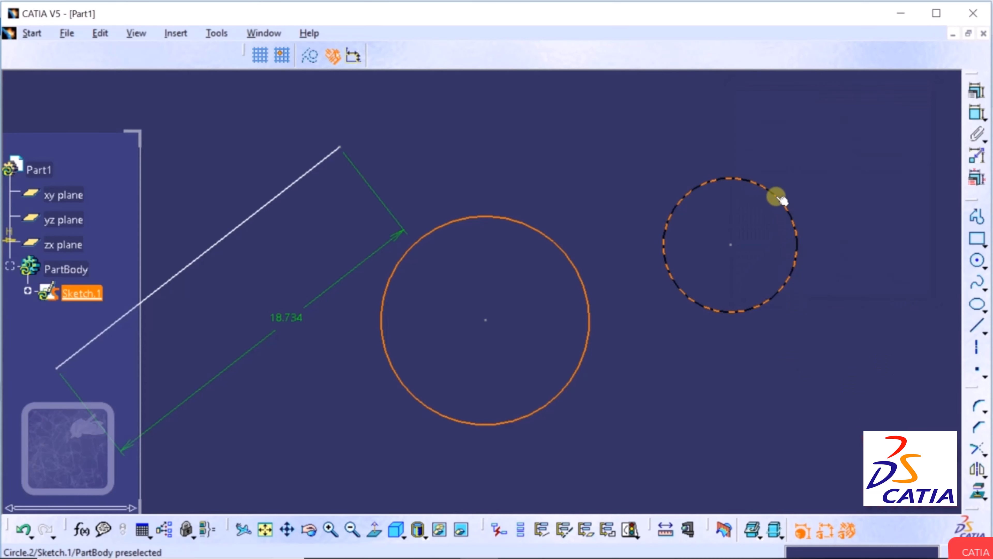
click(833, 368)
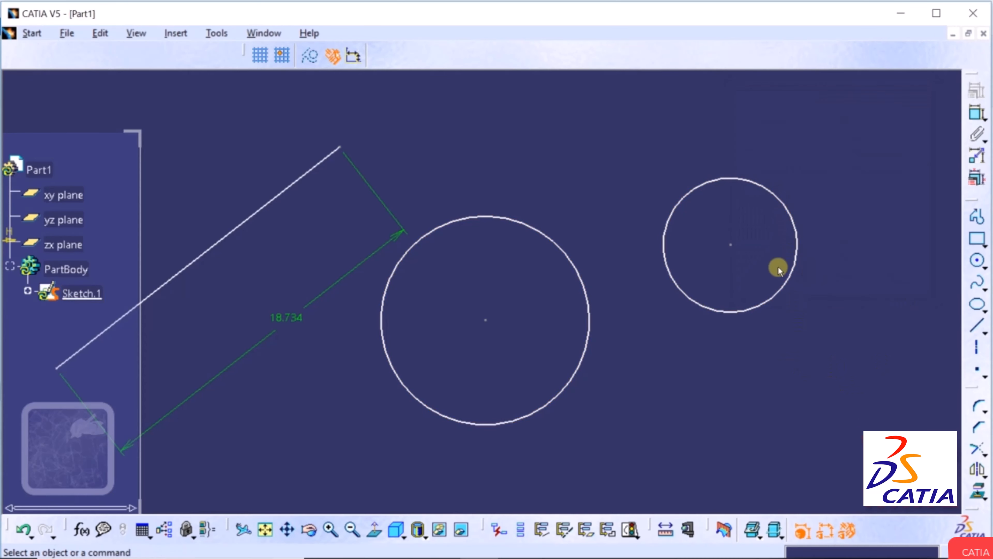
Apply a Fix constraint to the larger left circle to lock its size and position.
click(568, 254)
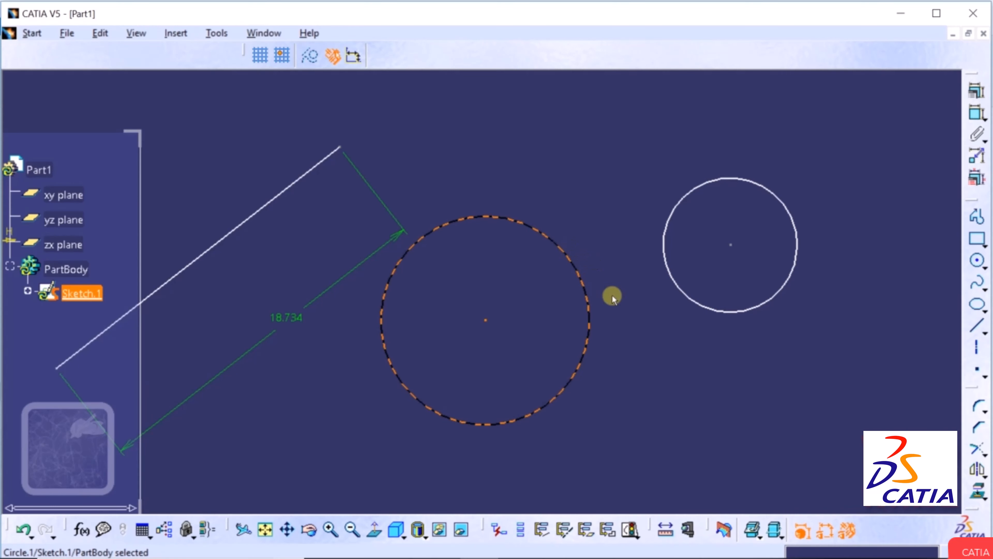
click(980, 93)
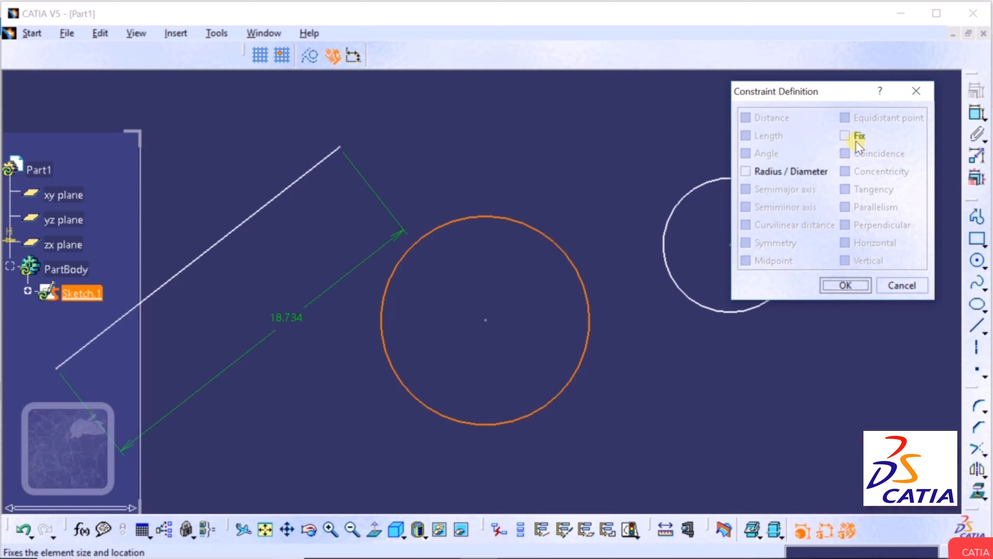
click(845, 135)
click(846, 285)
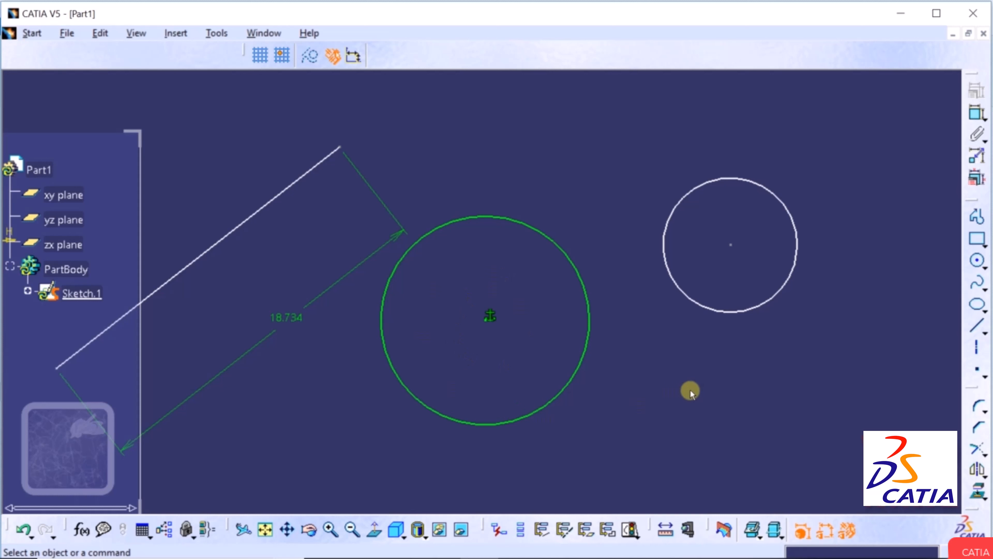
click(578, 265)
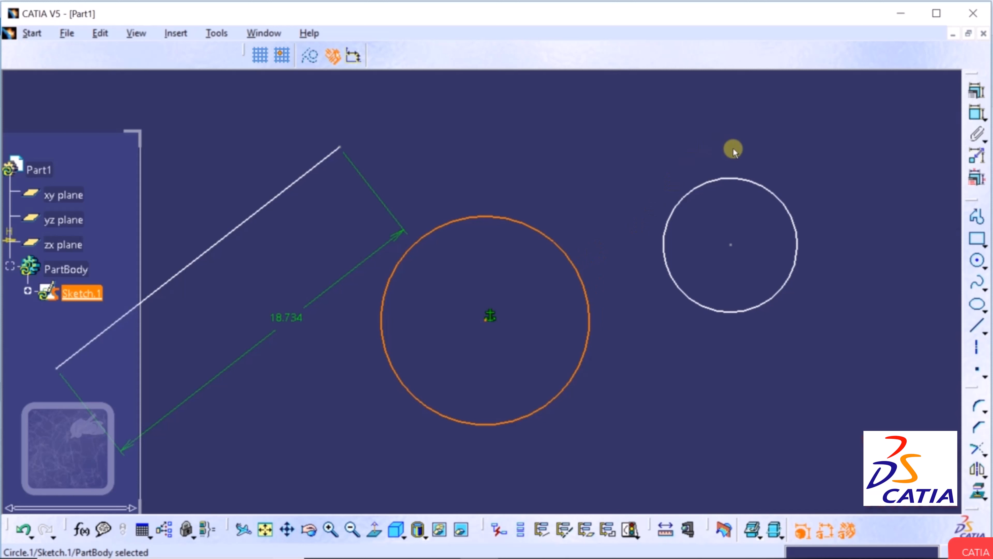
ctrl+click(734, 177)
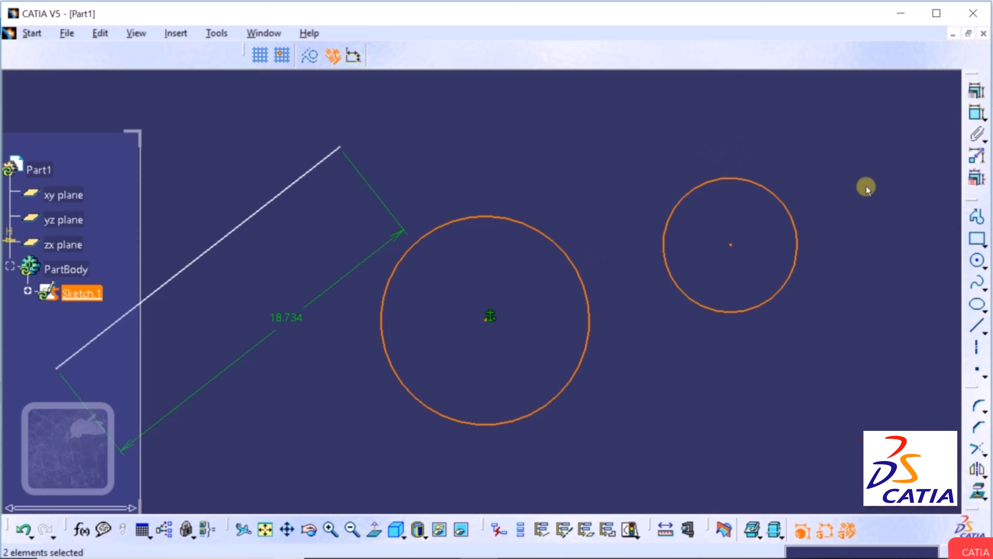
click(979, 92)
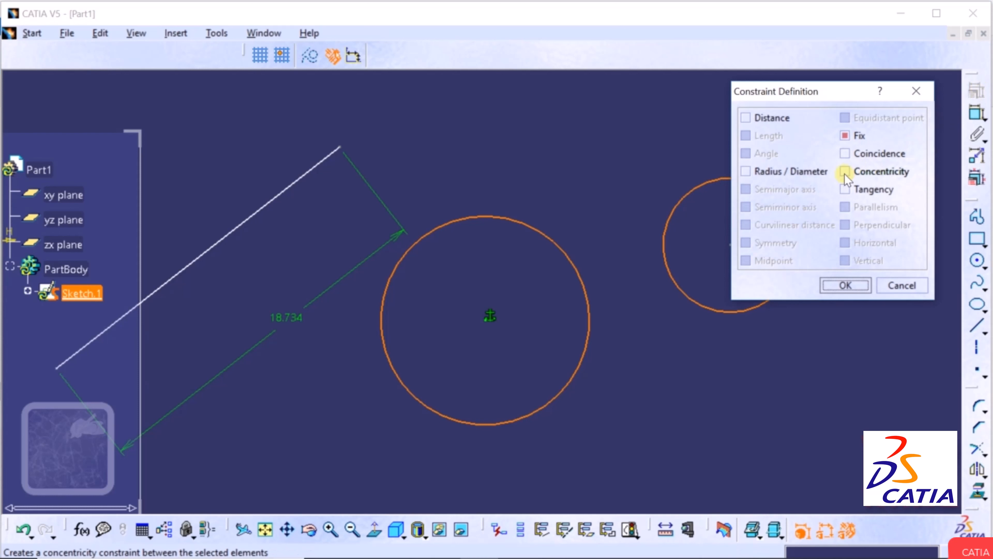
click(845, 172)
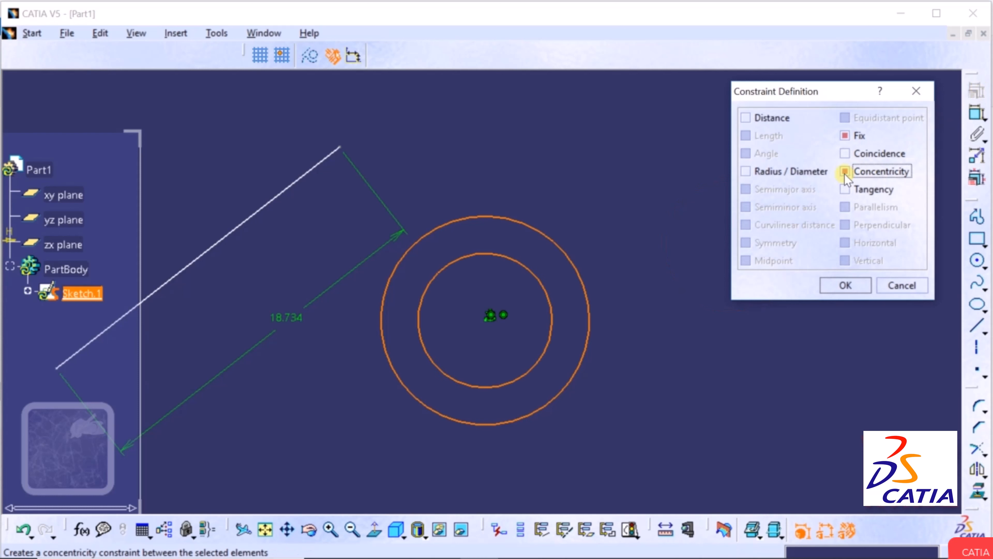
click(843, 286)
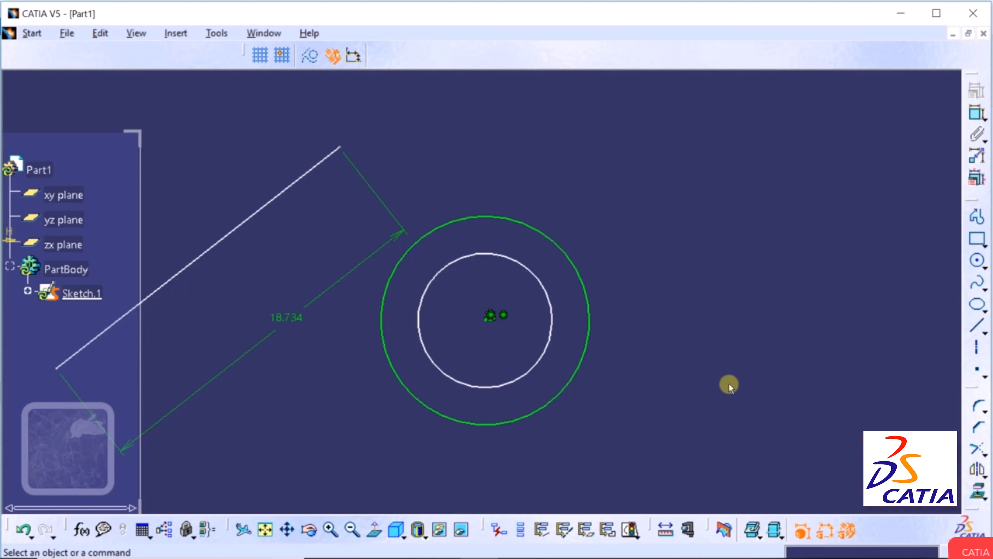
click(22, 530)
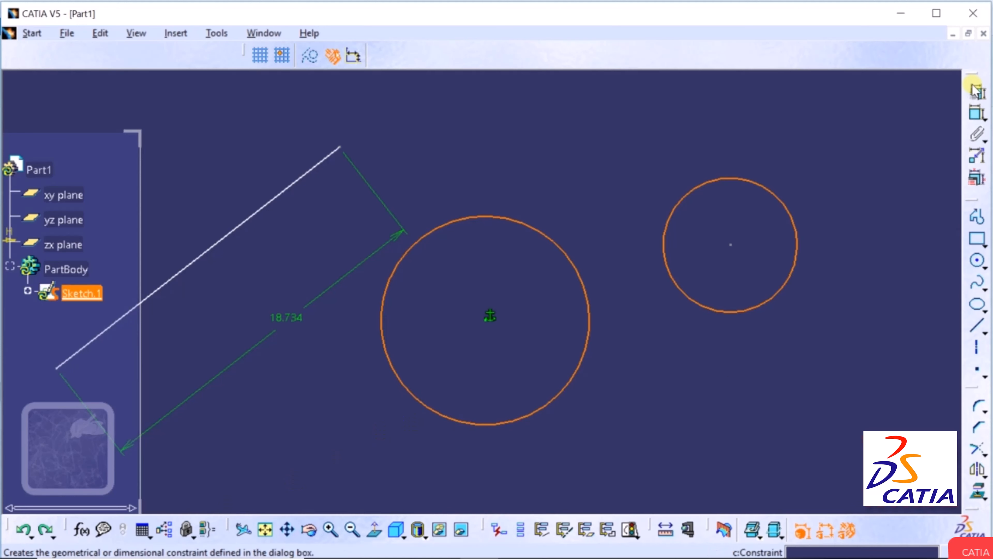
Apply a Tangency constraint between the small circle and the fixed large circle.
click(975, 93)
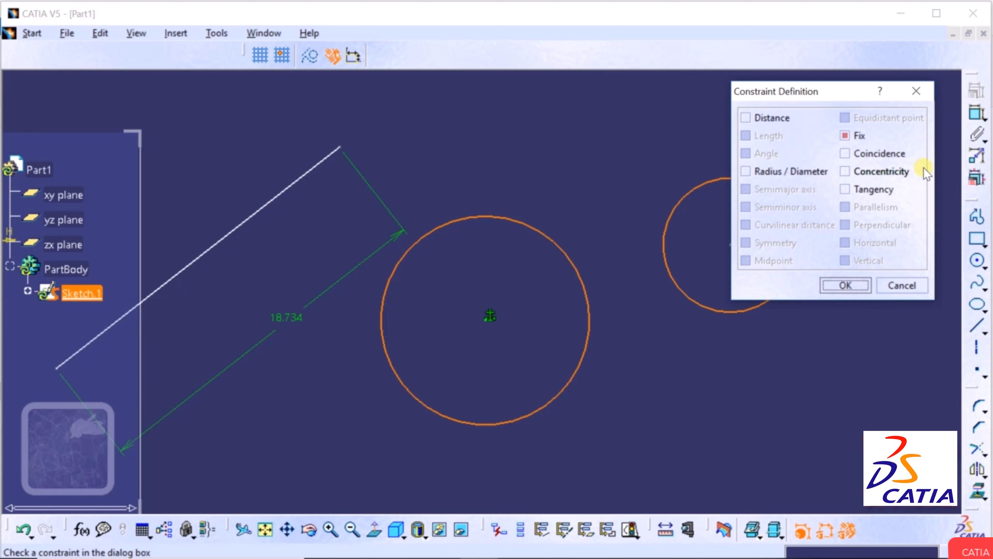
click(845, 190)
click(839, 285)
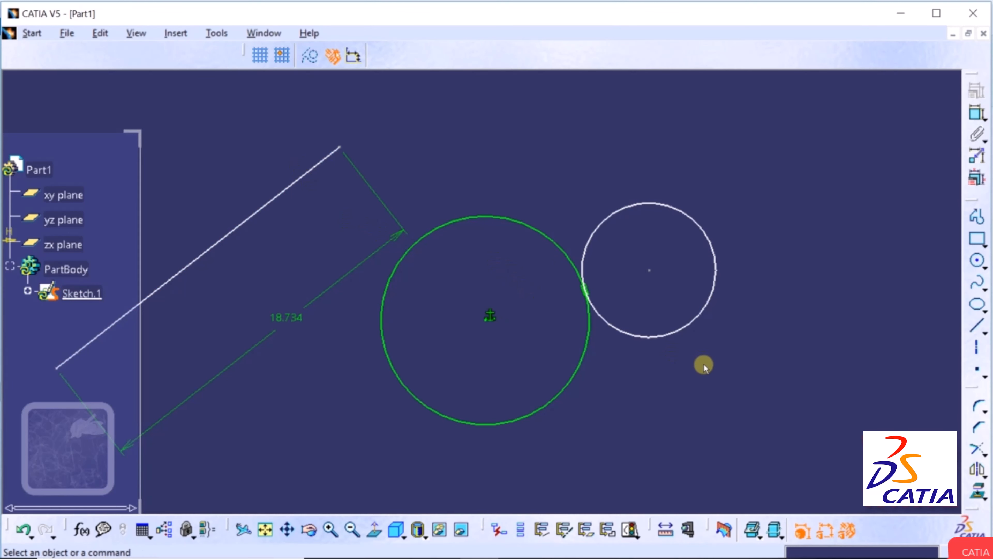
Make the slanted line tangent to the large fixed circle.
click(455, 221)
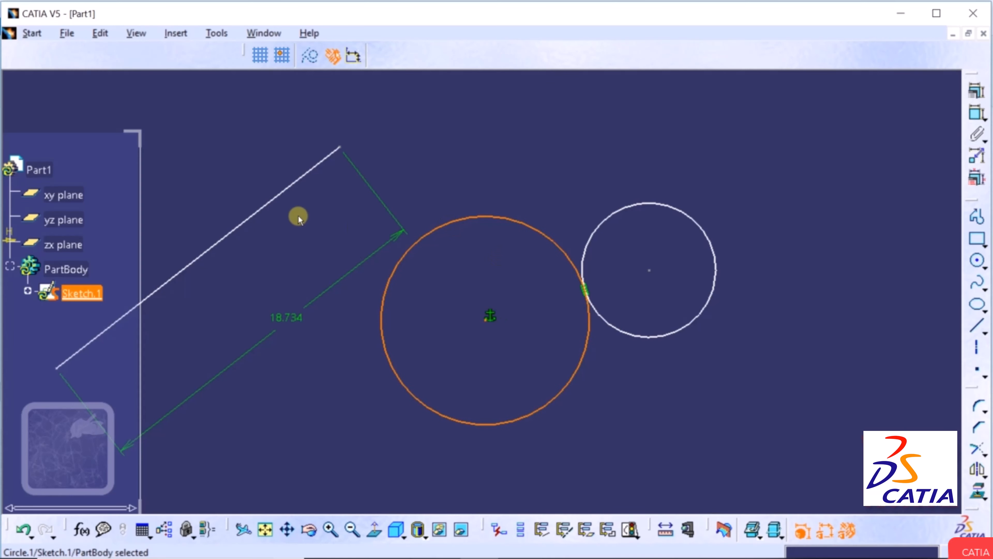
ctrl+click(274, 206)
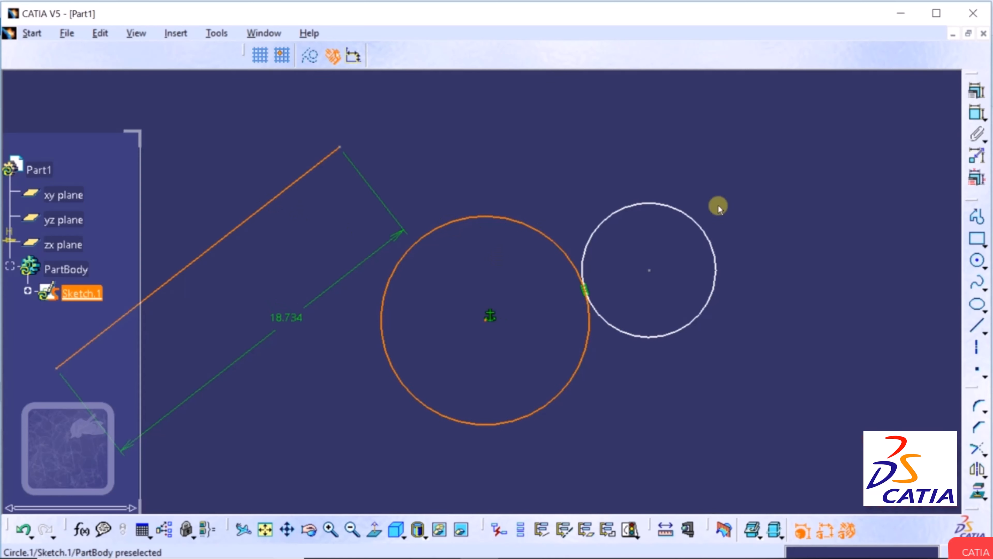
click(982, 94)
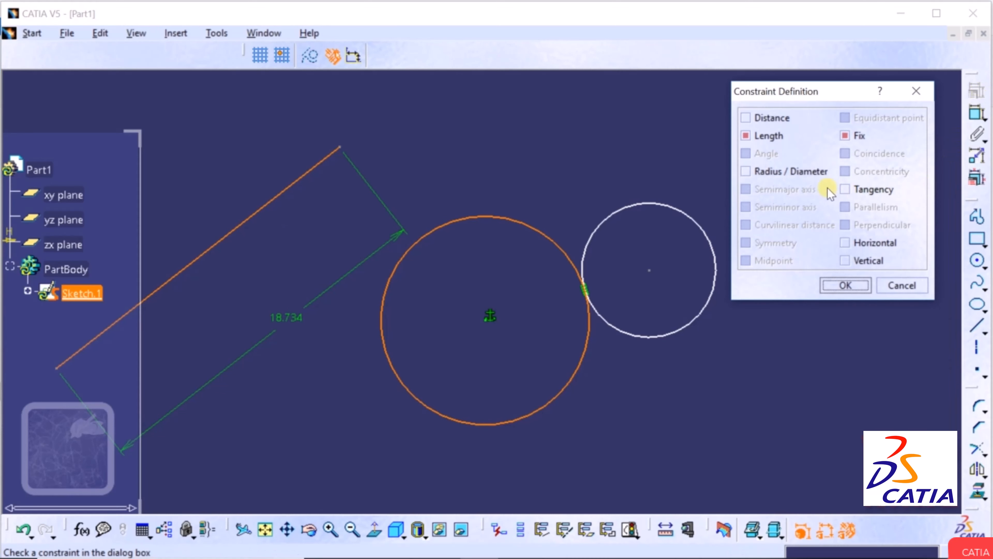
click(846, 189)
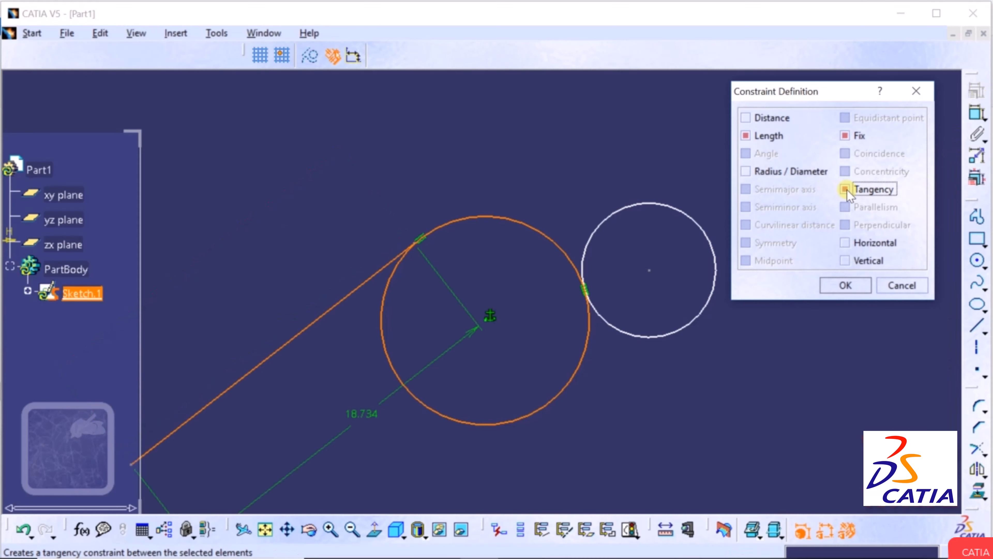
click(845, 285)
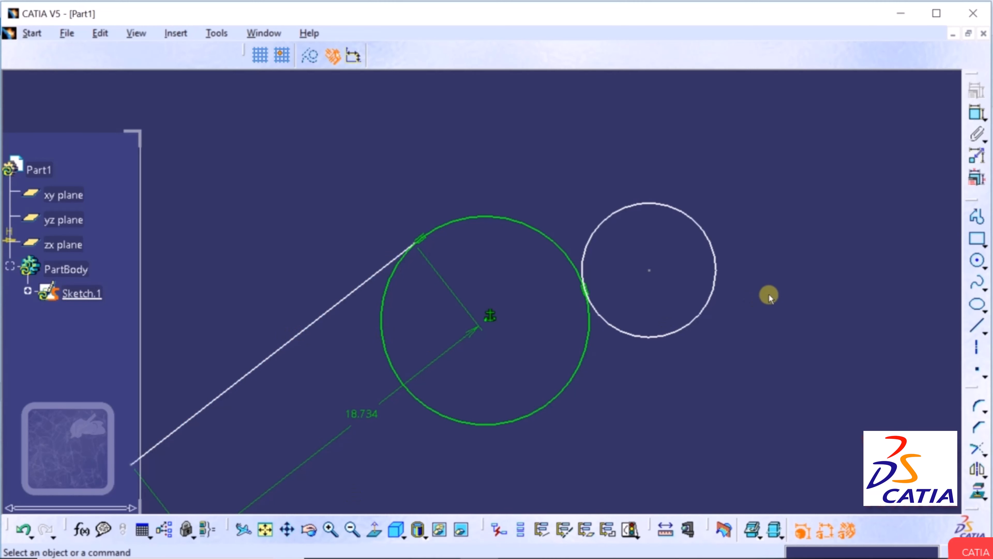
Pan the view to shift the sketch left, clearing empty drawing space.
click(537, 327)
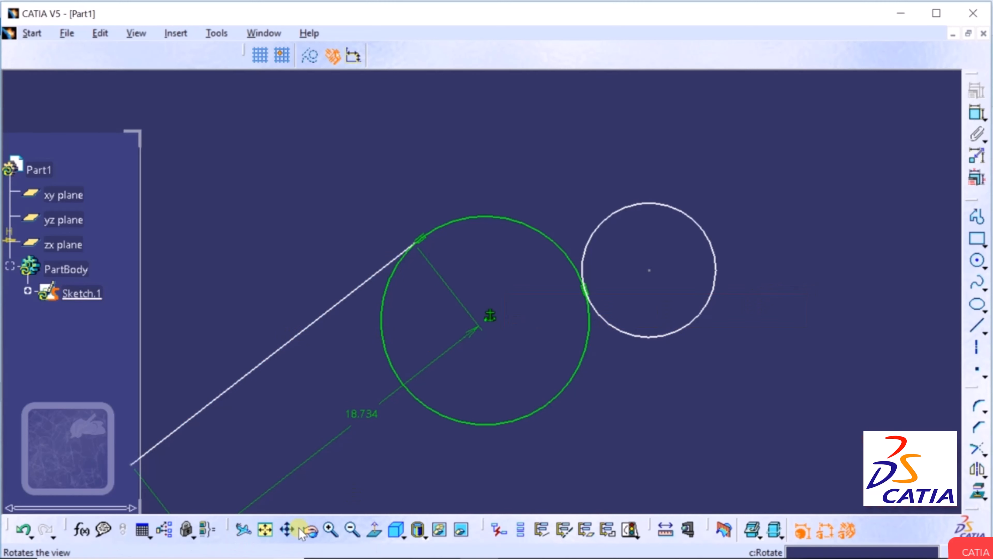
click(288, 531)
drag(651, 311, 279, 325)
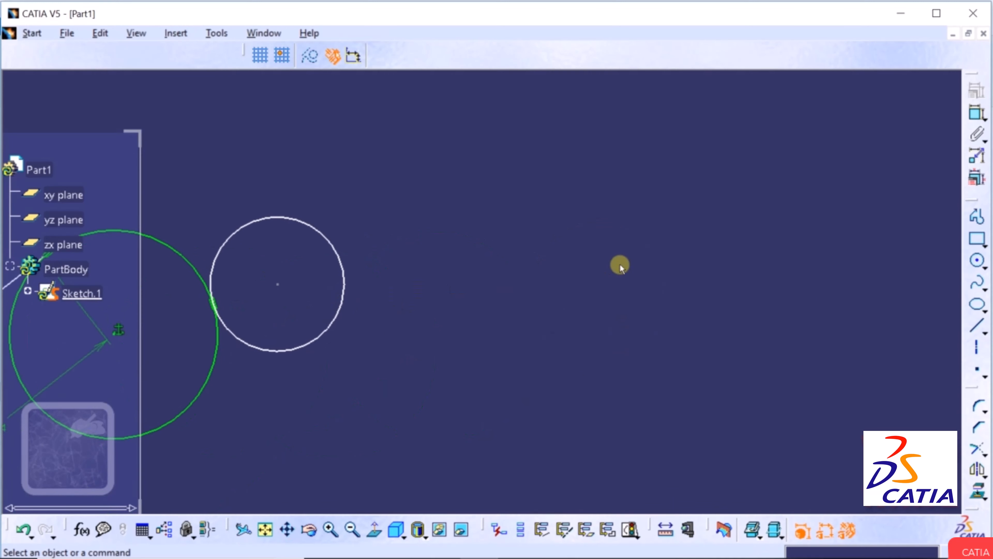
drag(620, 266, 467, 317)
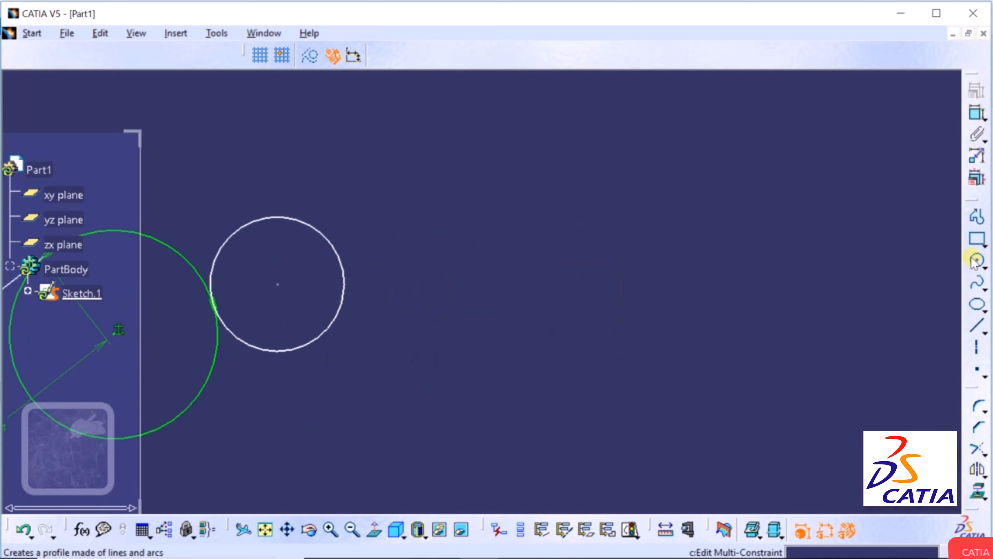
Draw two new lines right of the circles: a long slanted one and a steep one.
click(976, 326)
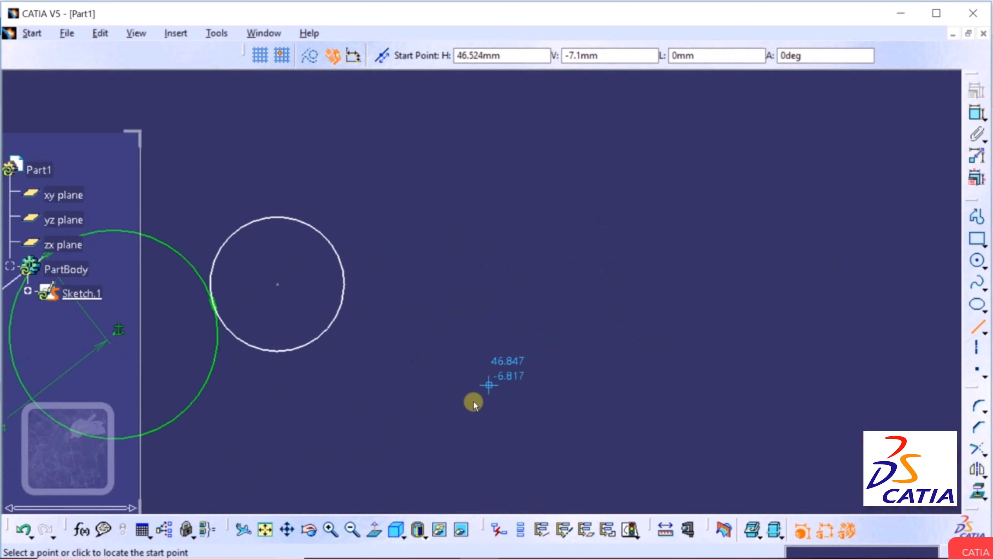
click(535, 442)
click(883, 204)
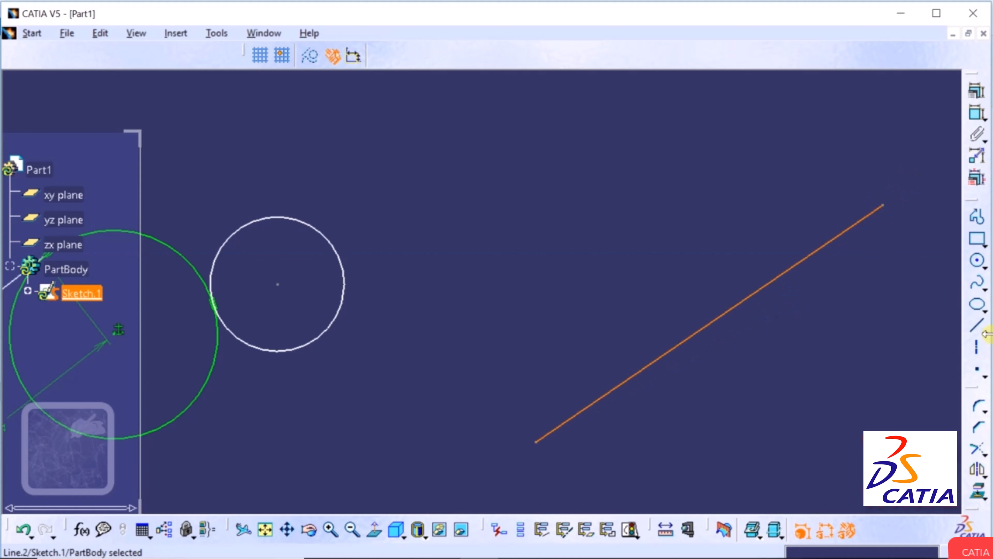
click(978, 326)
click(481, 360)
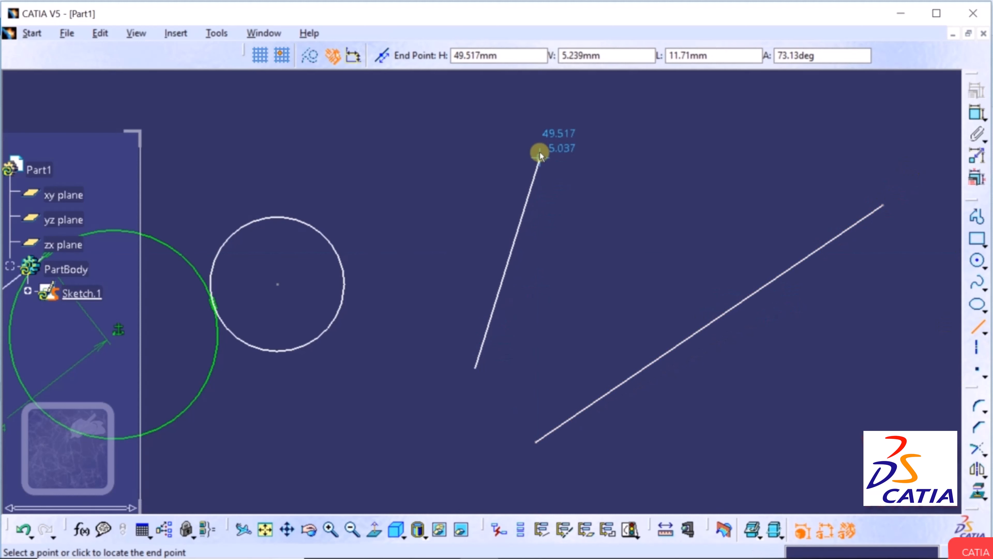
click(540, 153)
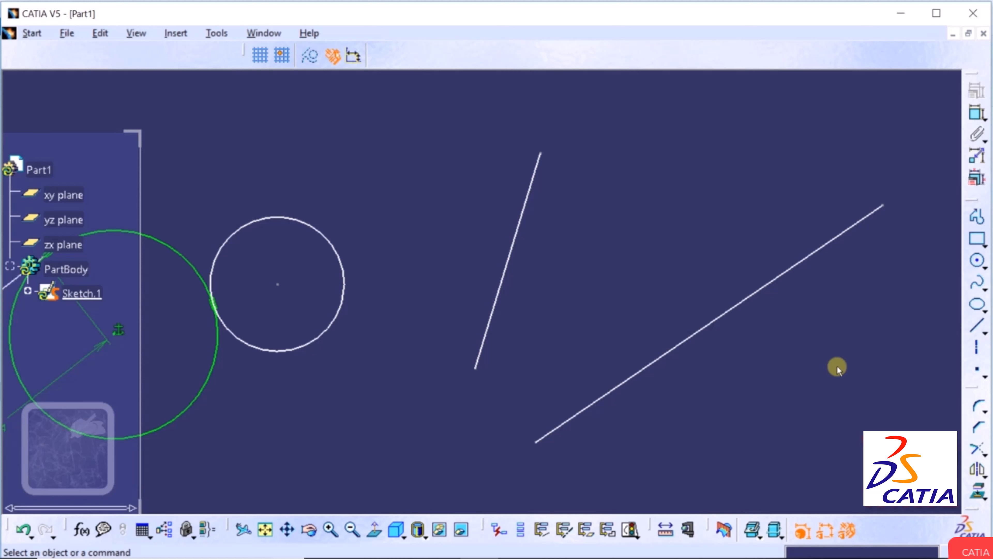
Constrain the long slanted line and the steep line to be parallel.
click(833, 237)
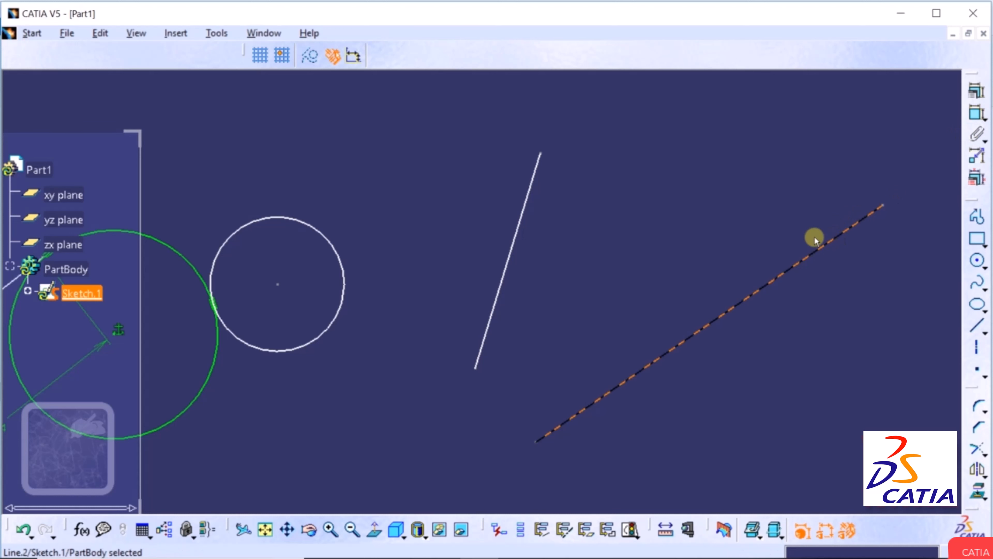
ctrl+click(524, 207)
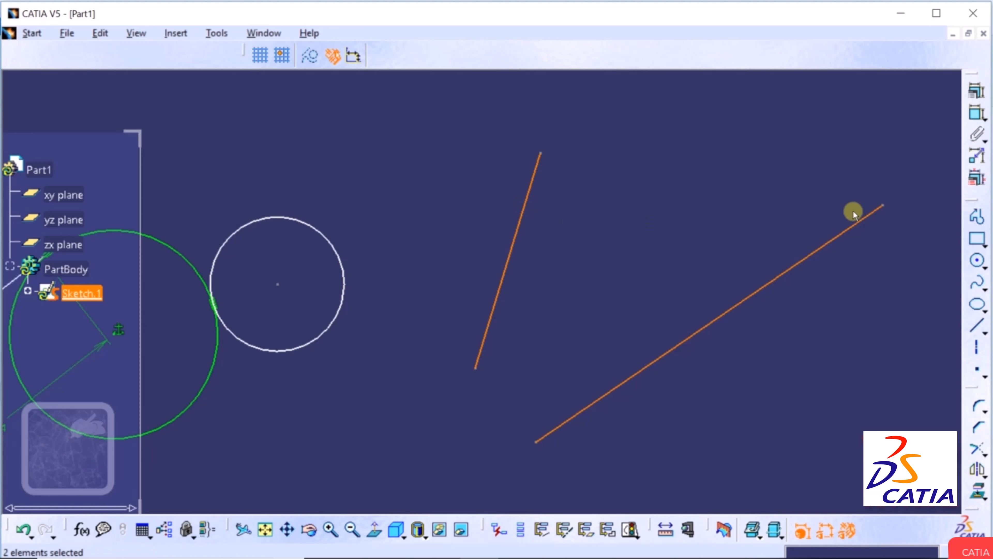
click(979, 92)
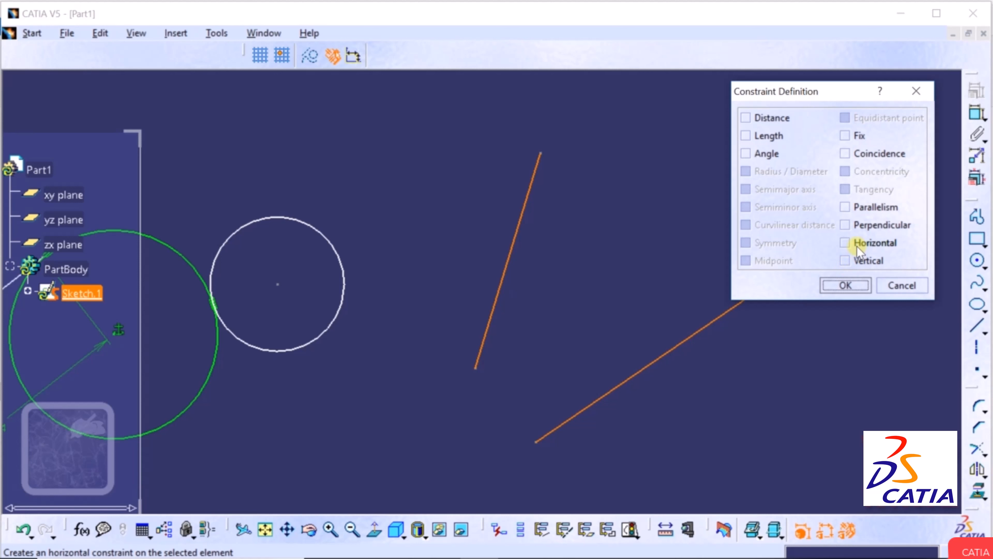
click(845, 206)
click(846, 285)
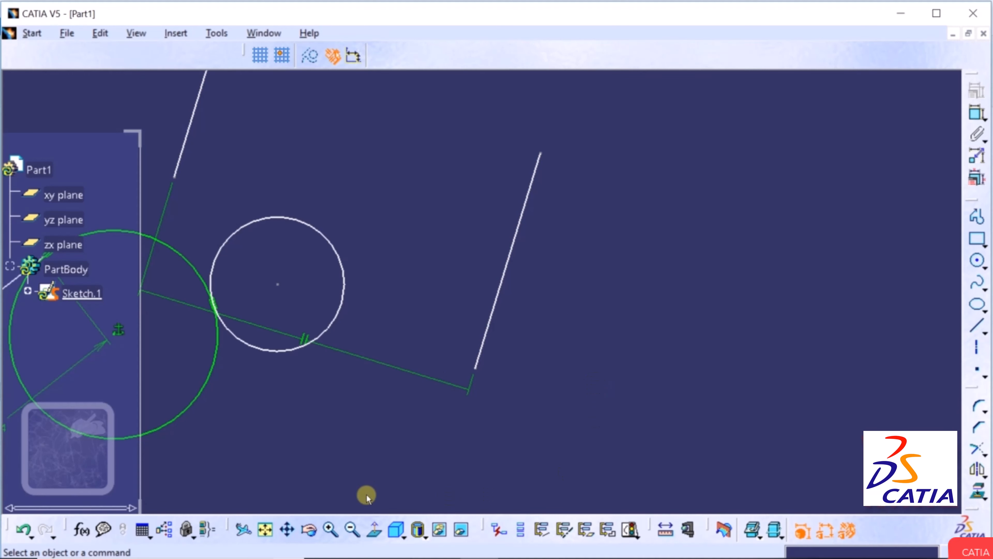
Pan and zoom around the sketch, then fit all geometry in view.
click(288, 529)
mouse_move(454, 260)
mouse_down()
mouse_move(497, 346)
mouse_move(482, 370)
mouse_up()
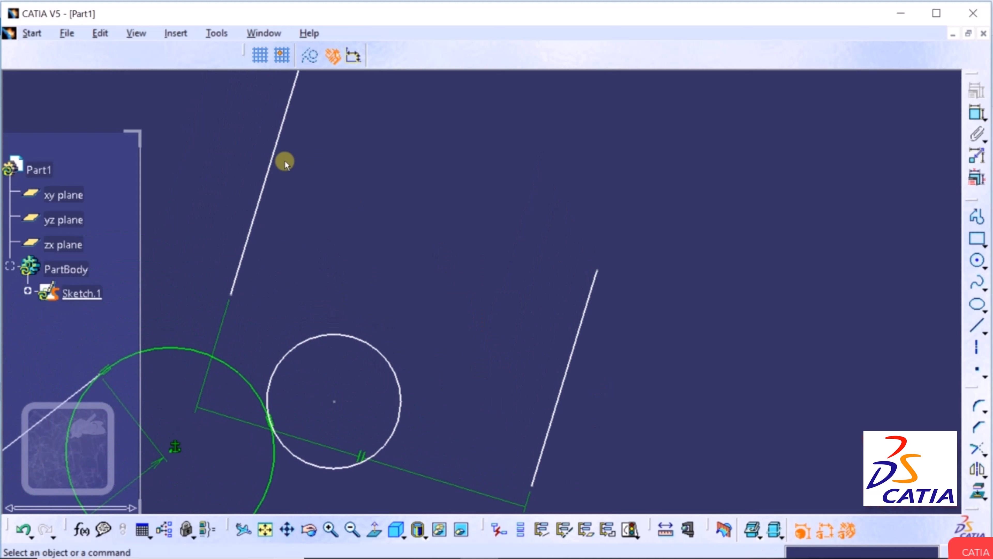
click(571, 355)
click(585, 197)
ctrl+scroll(585, 196, up, 1)
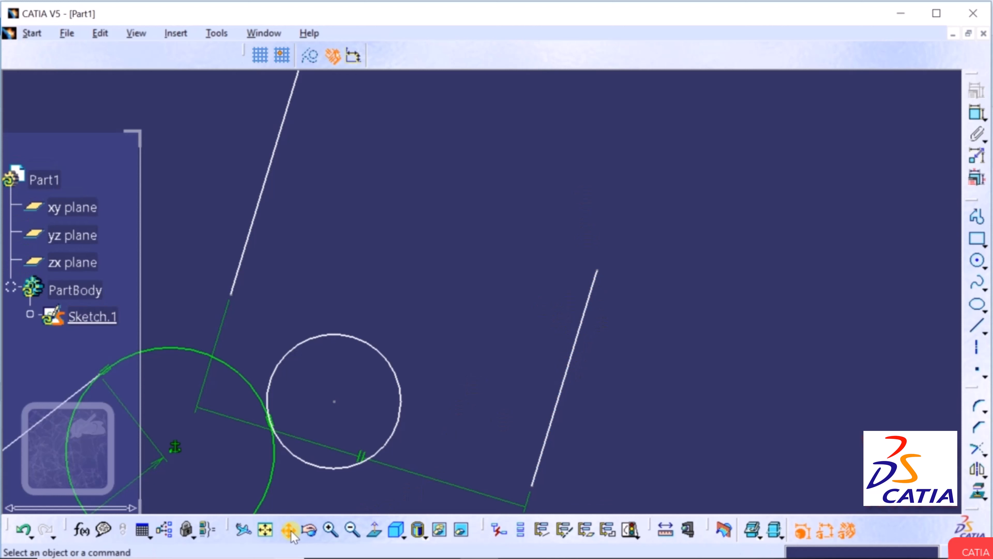
middle_drag(430, 354, 462, 240)
scroll(436, 312, down, 1)
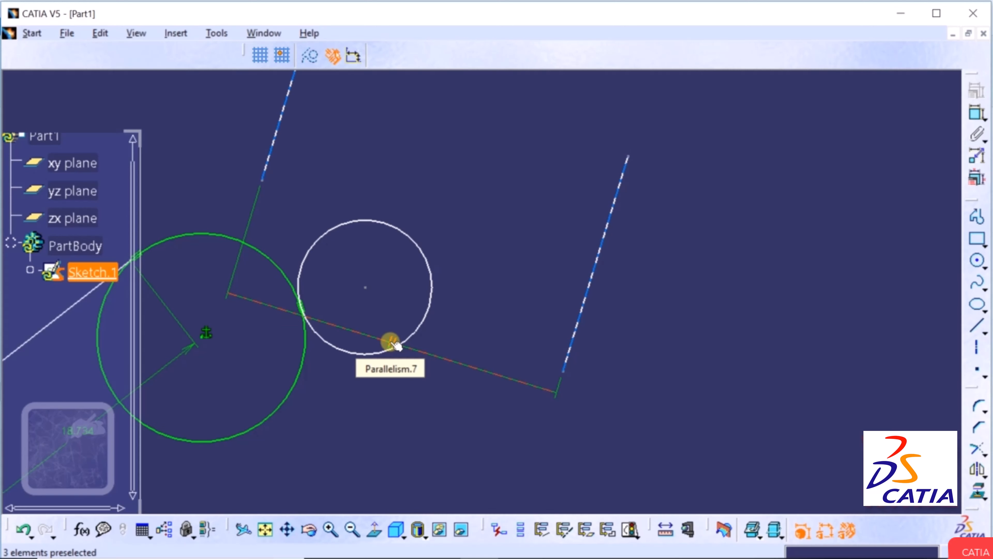
click(266, 529)
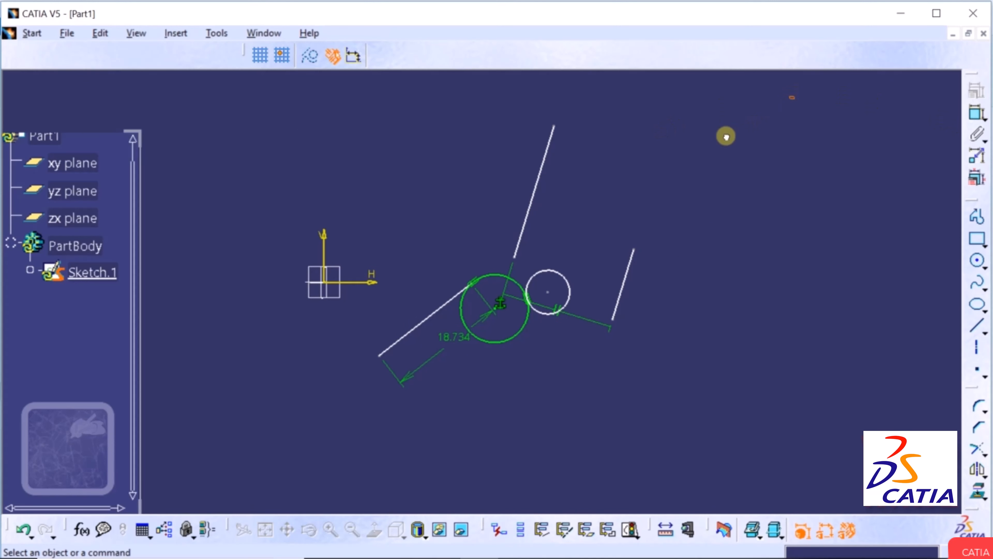
Box-select and delete all existing sketch geometry and constraints.
drag(365, 432, 377, 418)
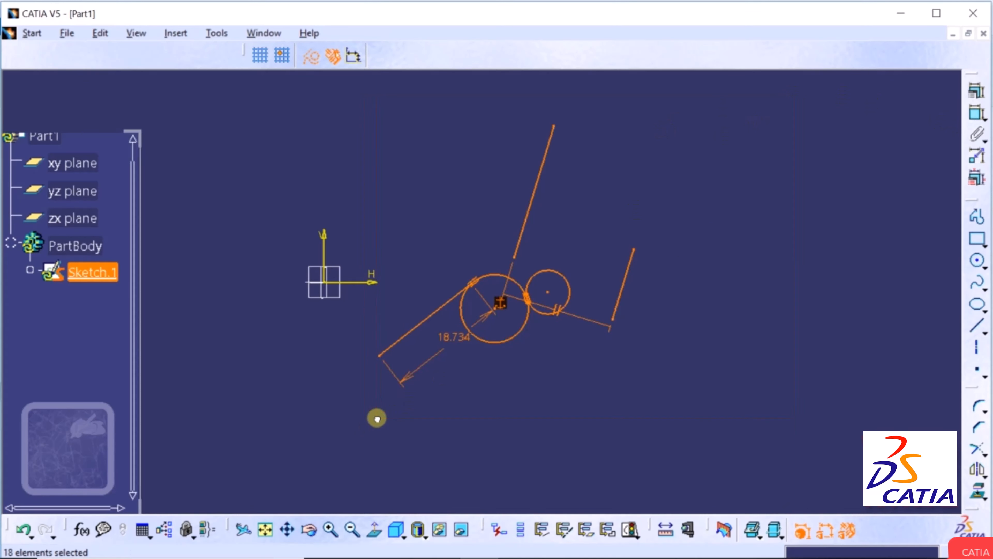
key(Delete)
click(331, 529)
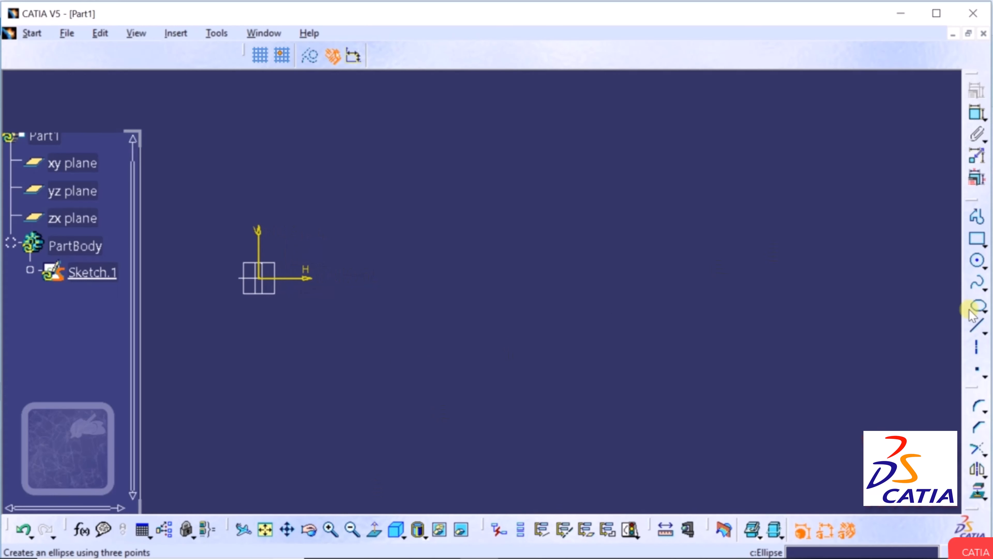
Draw two new lines: a long diagonal one and a short steep one.
click(976, 327)
click(512, 432)
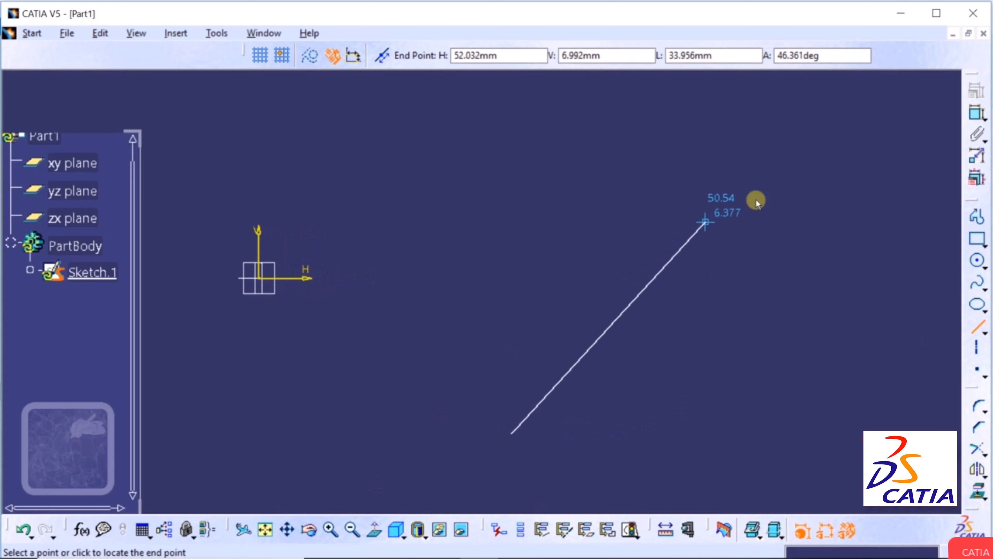
click(762, 196)
click(977, 327)
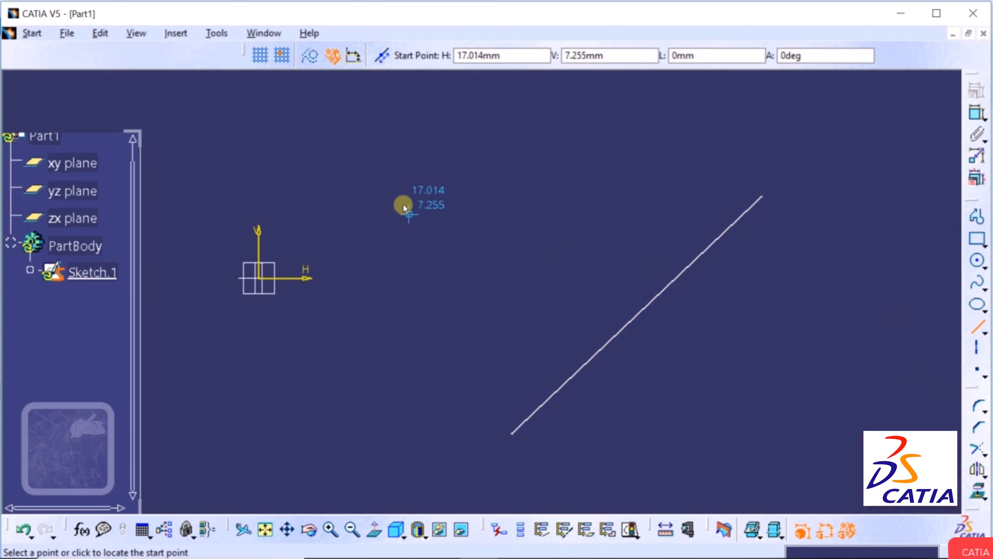
click(417, 239)
click(424, 331)
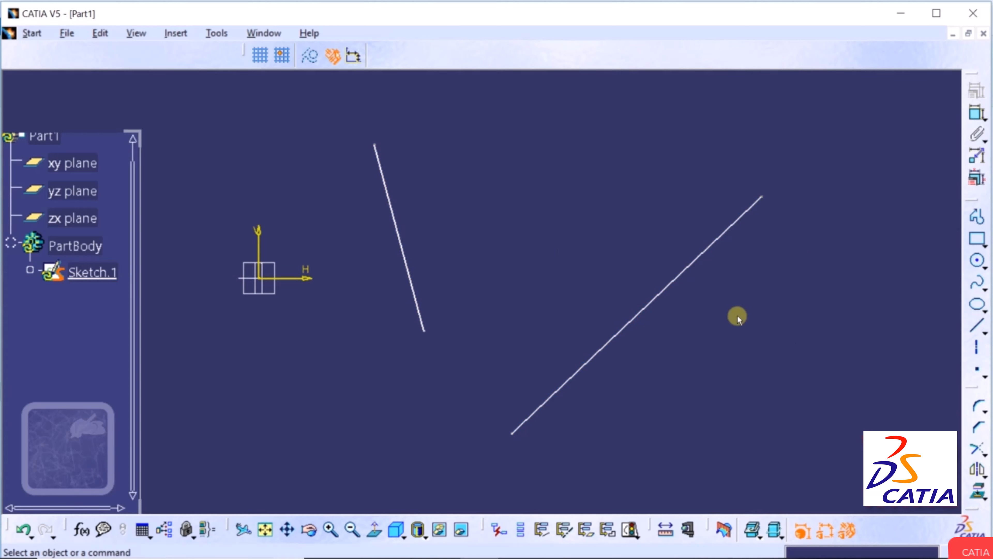
Constrain the long diagonal line and the steep line to be perpendicular.
click(683, 271)
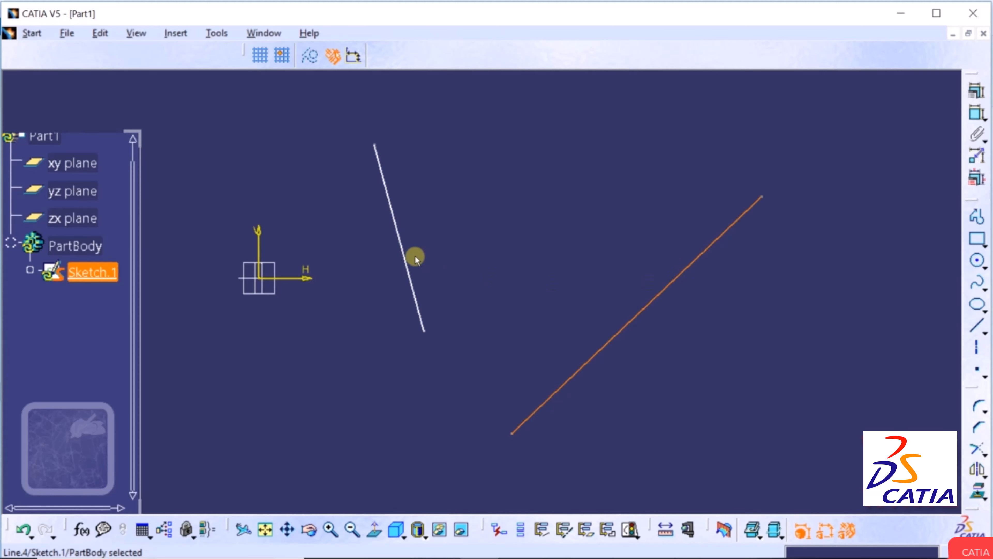
ctrl+click(399, 241)
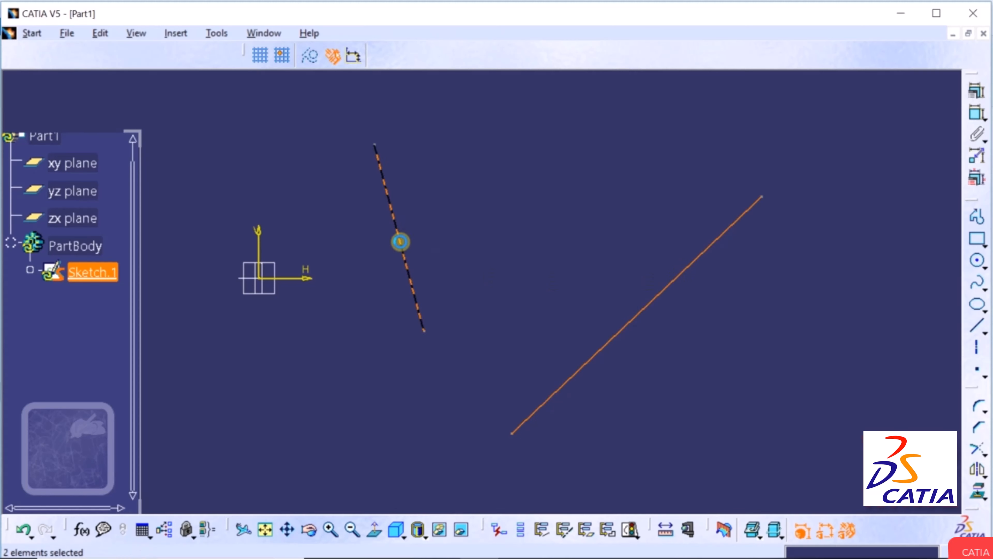
click(978, 101)
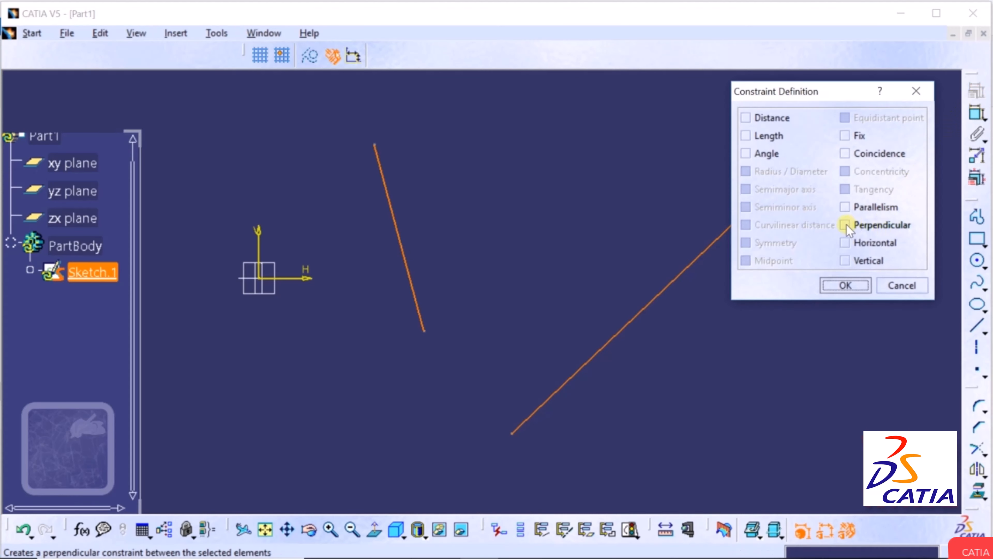
click(846, 225)
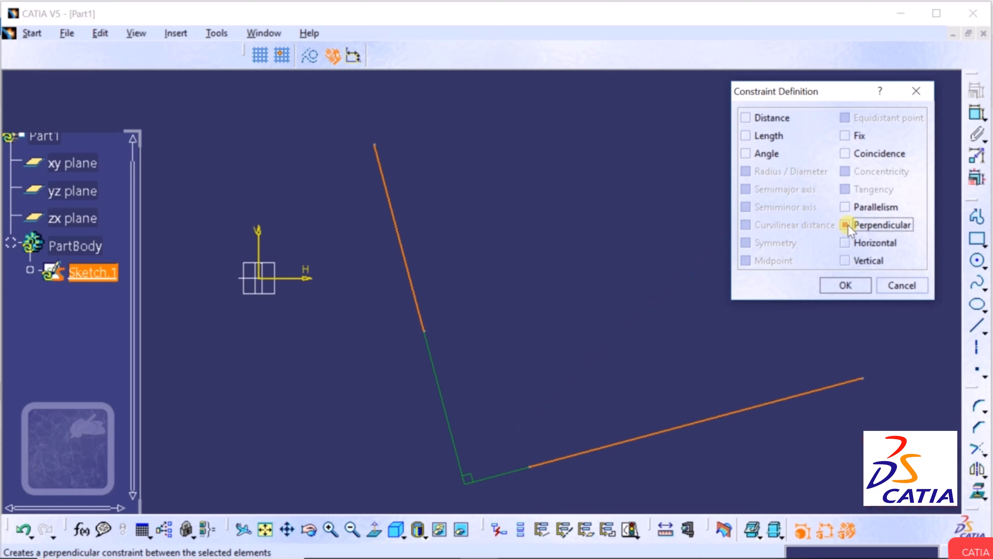
click(839, 284)
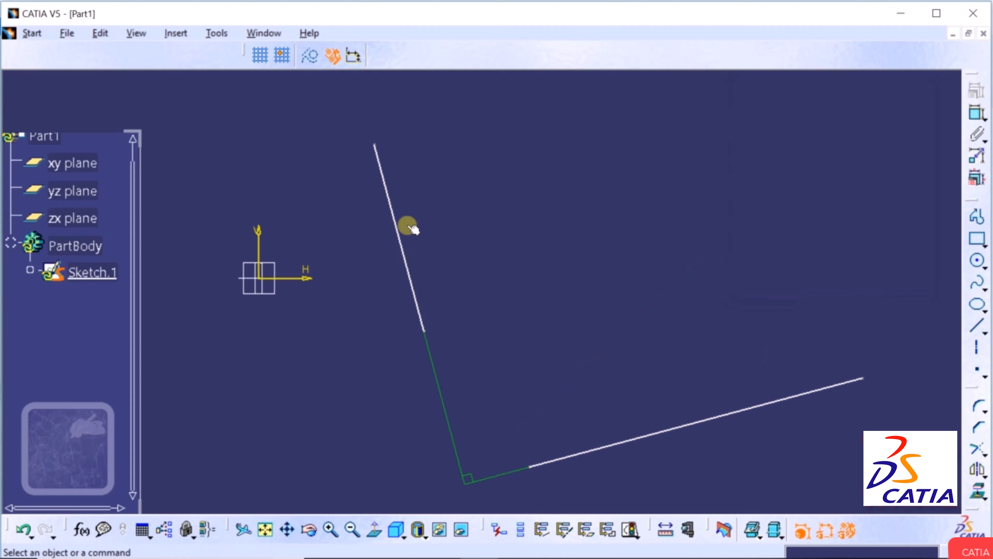
click(419, 307)
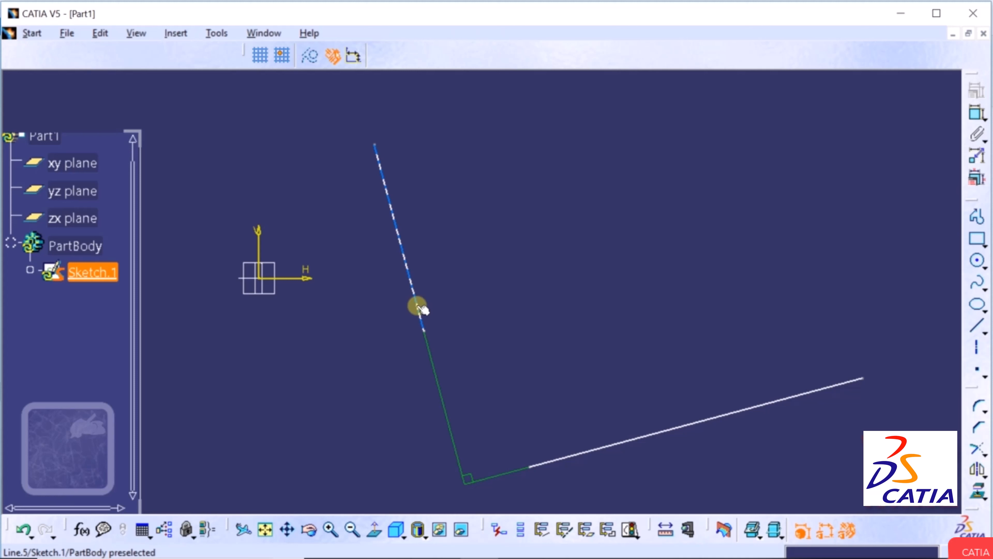
click(413, 348)
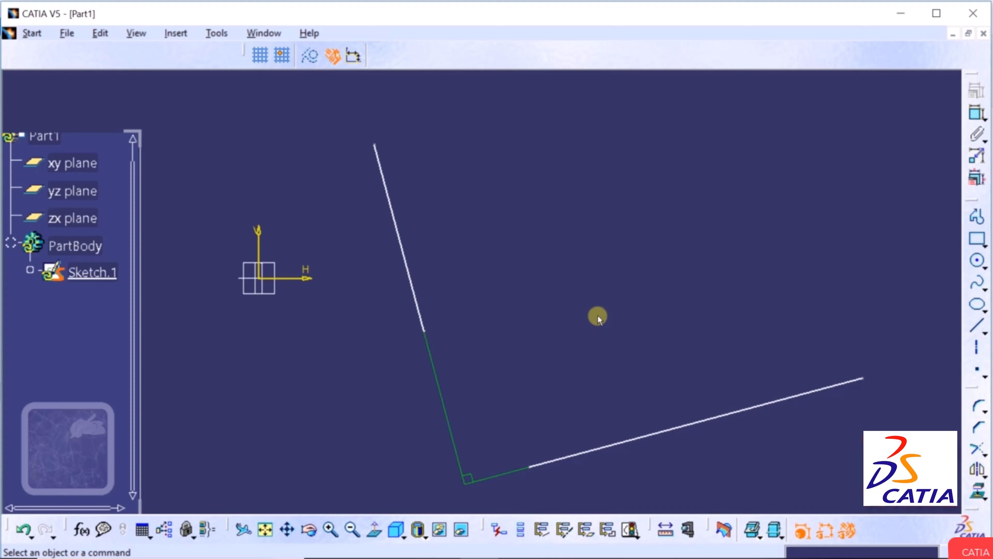
Delete both perpendicular lines and fit the emptied sketch in view.
click(414, 288)
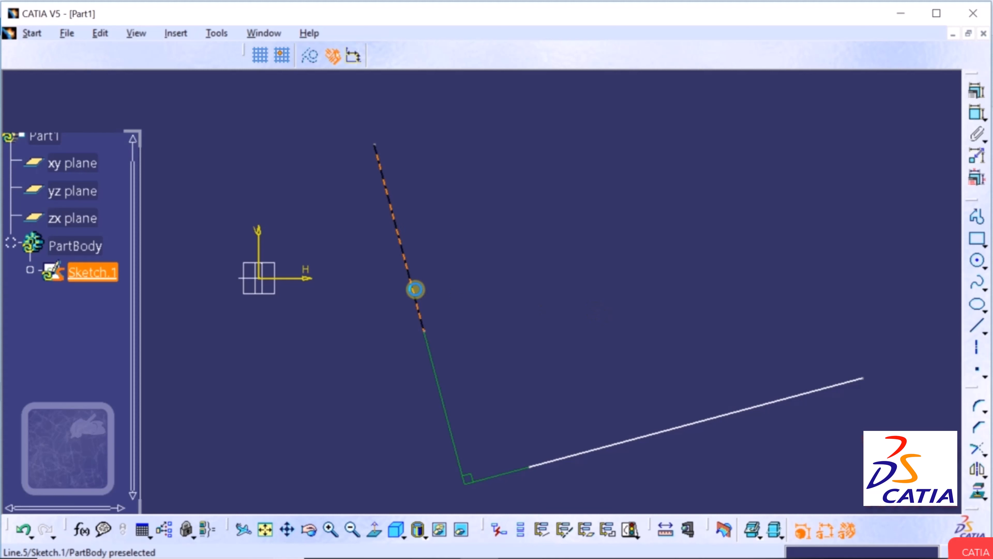
ctrl+click(635, 438)
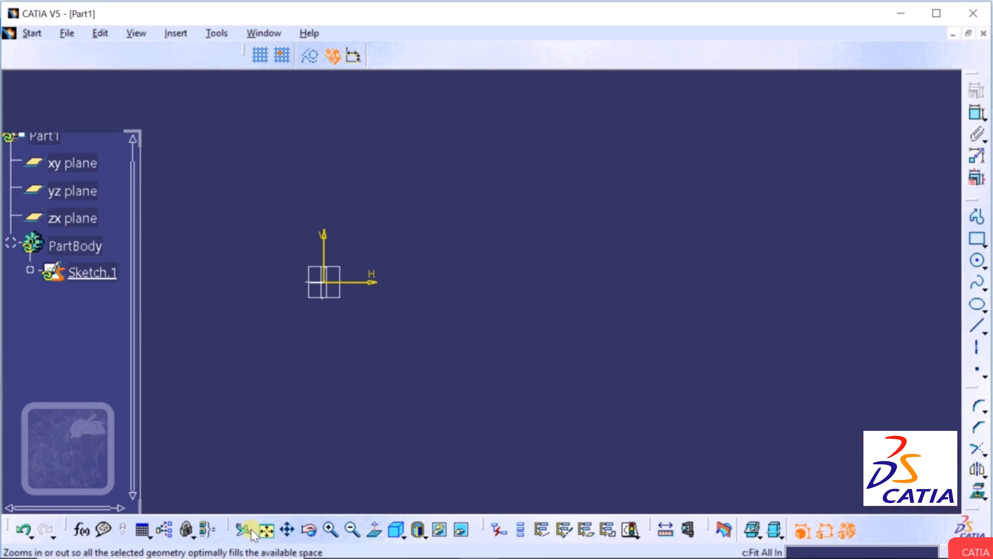
click(265, 529)
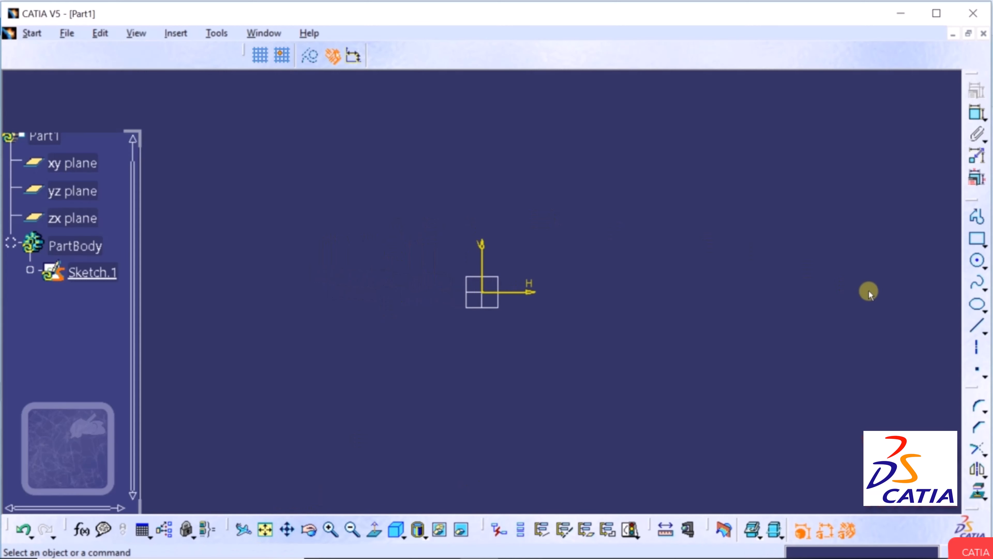
Draw a rectangle around the origin from an upper-left to a lower-right corner.
click(984, 245)
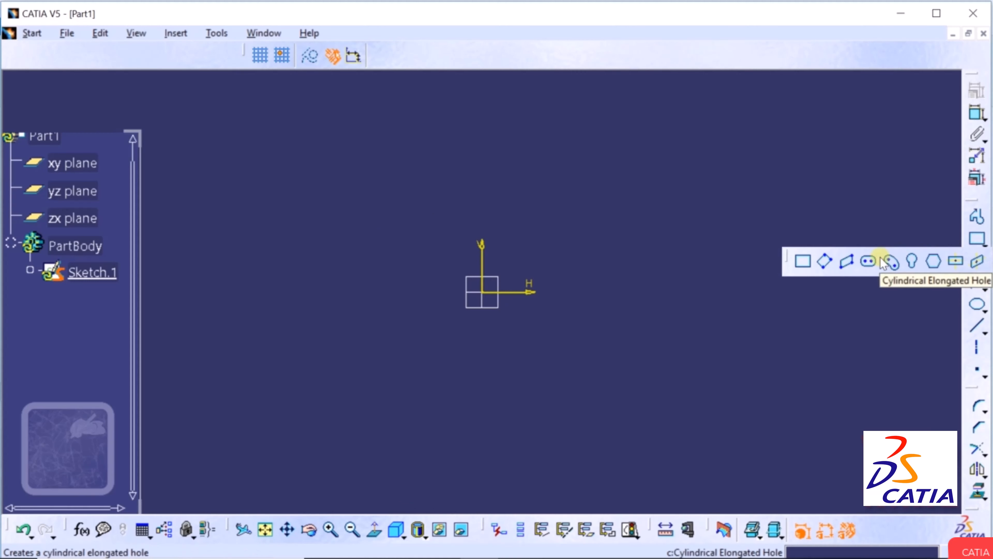
click(803, 267)
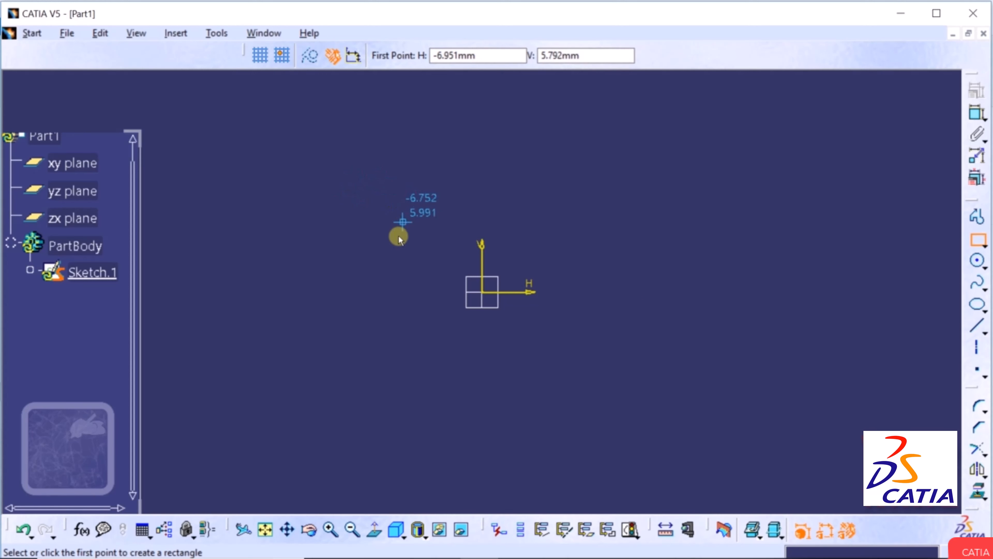
click(379, 229)
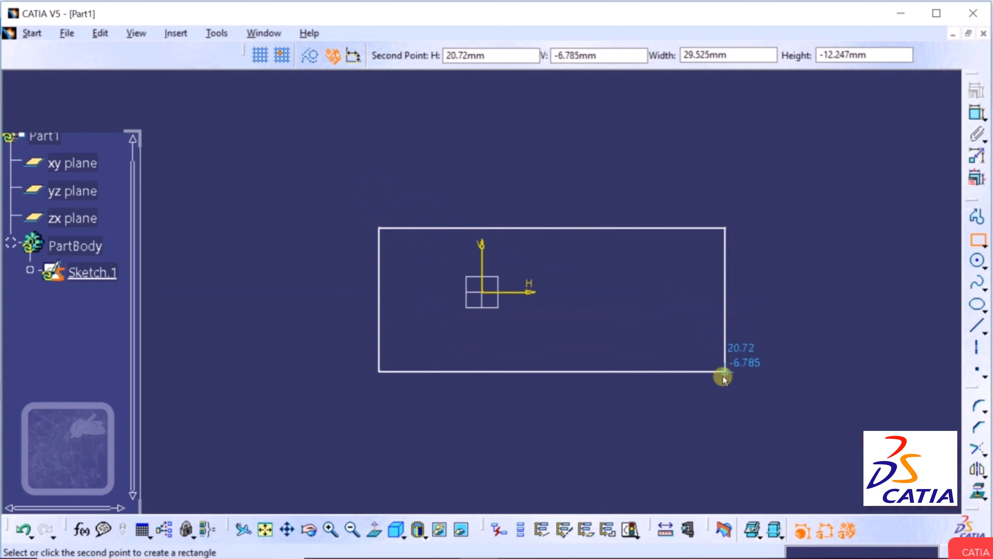
click(739, 430)
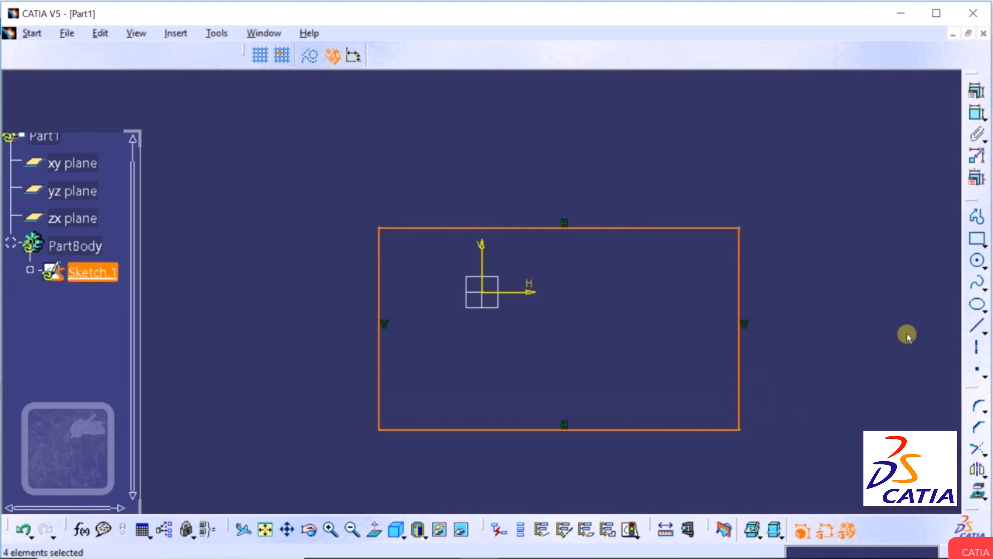
click(876, 313)
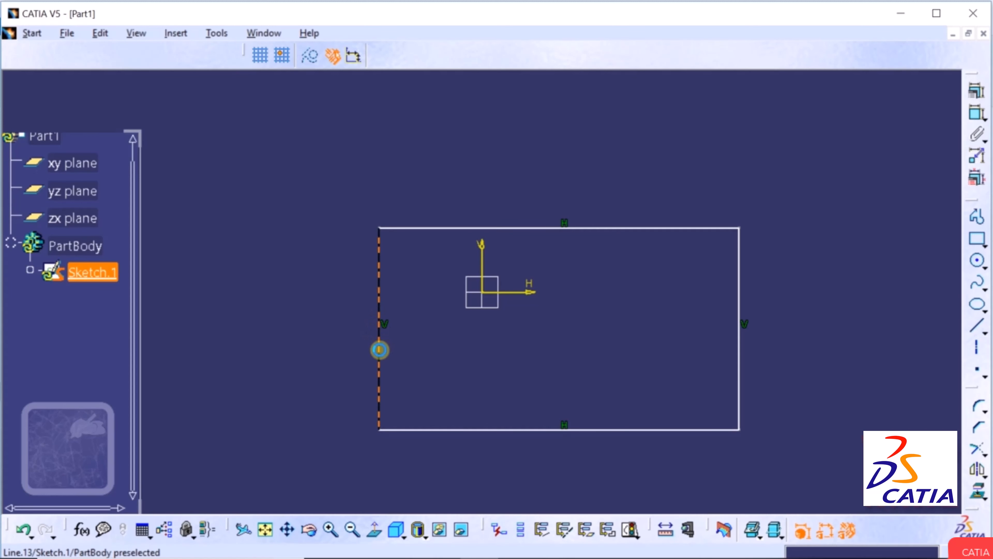
Select the rectangle's left and right sides together with the vertical axis.
click(379, 349)
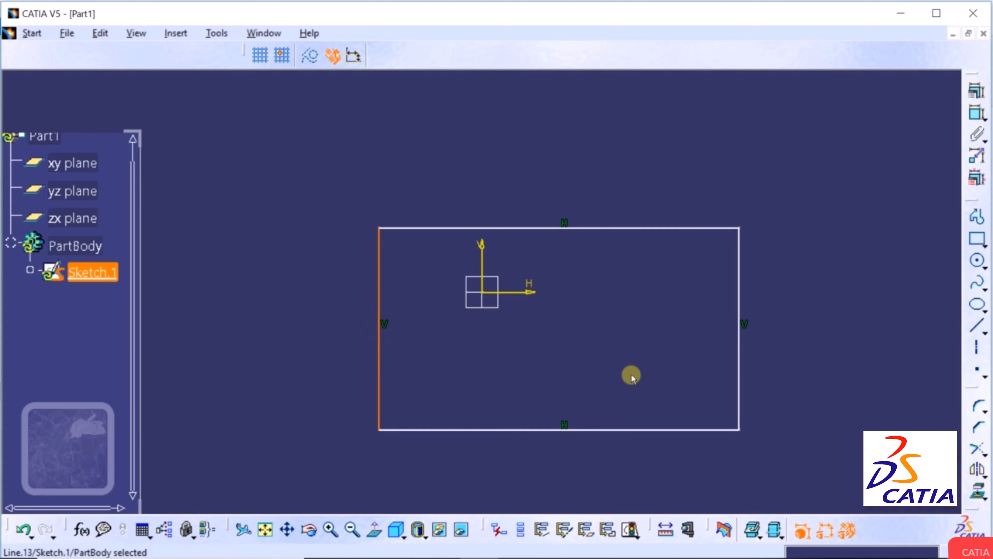
ctrl+click(739, 306)
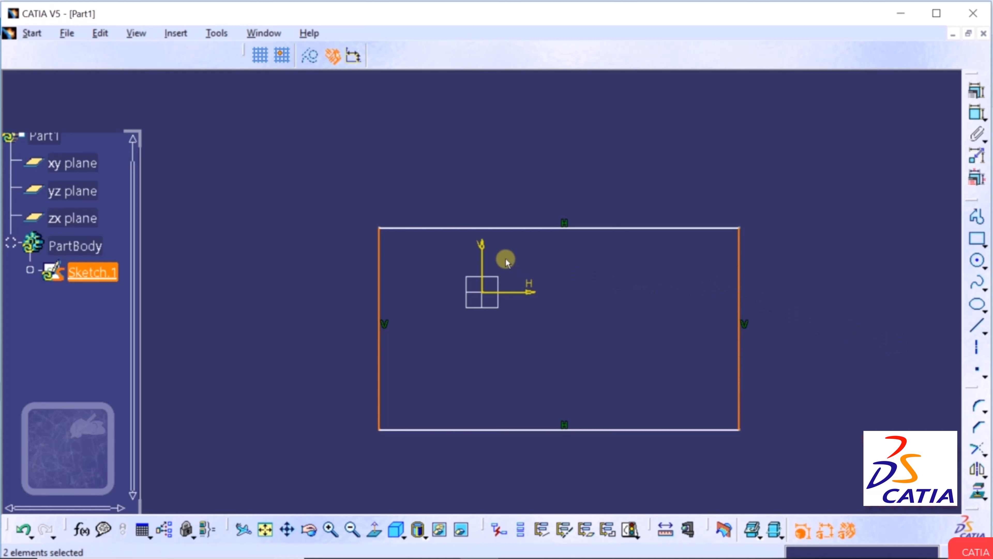
click(483, 257)
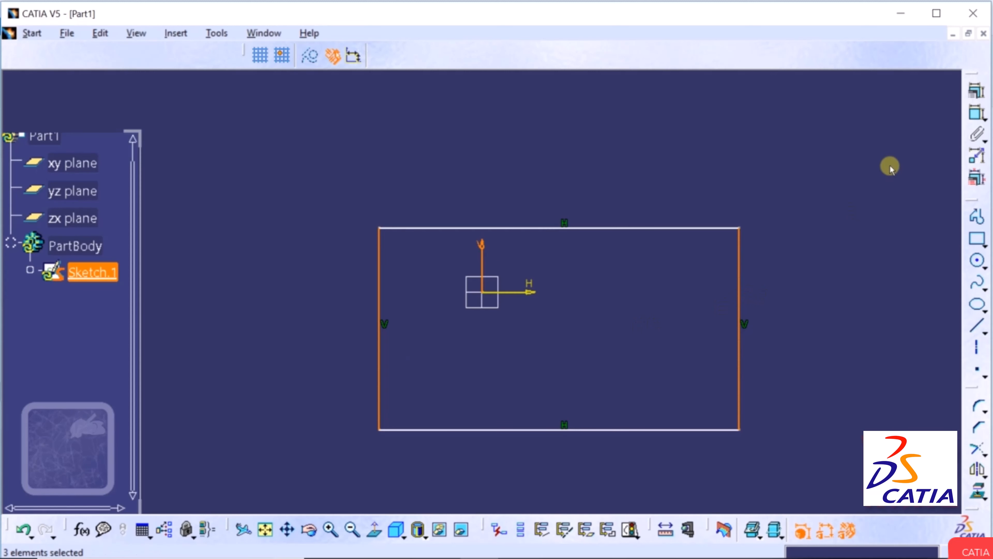
Apply a Symmetry constraint to the two vertical sides about the V axis.
click(975, 98)
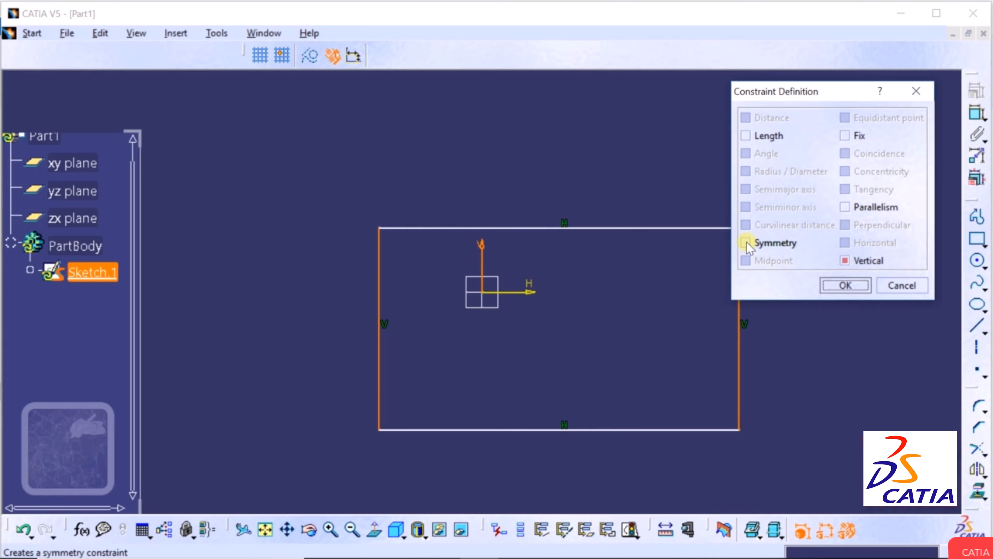
click(746, 243)
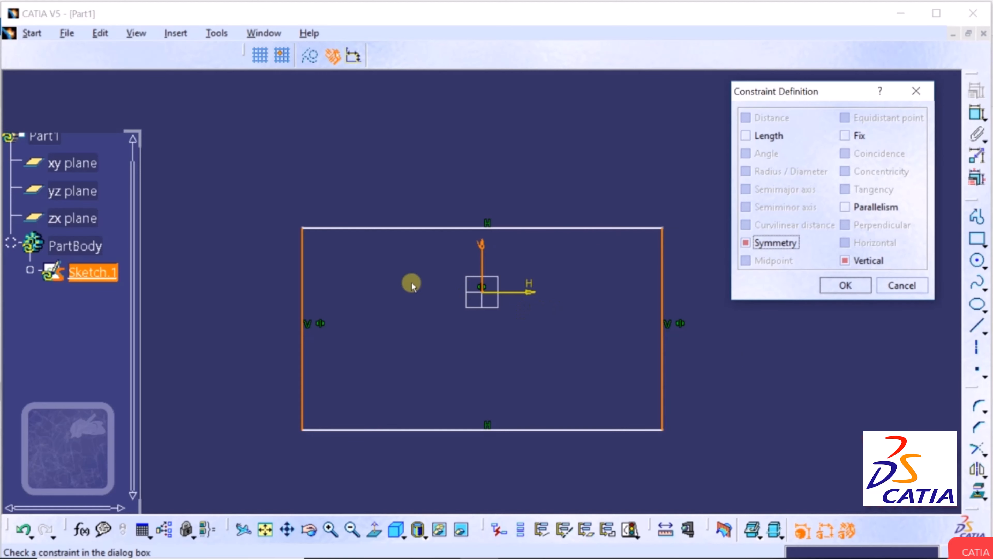
click(846, 286)
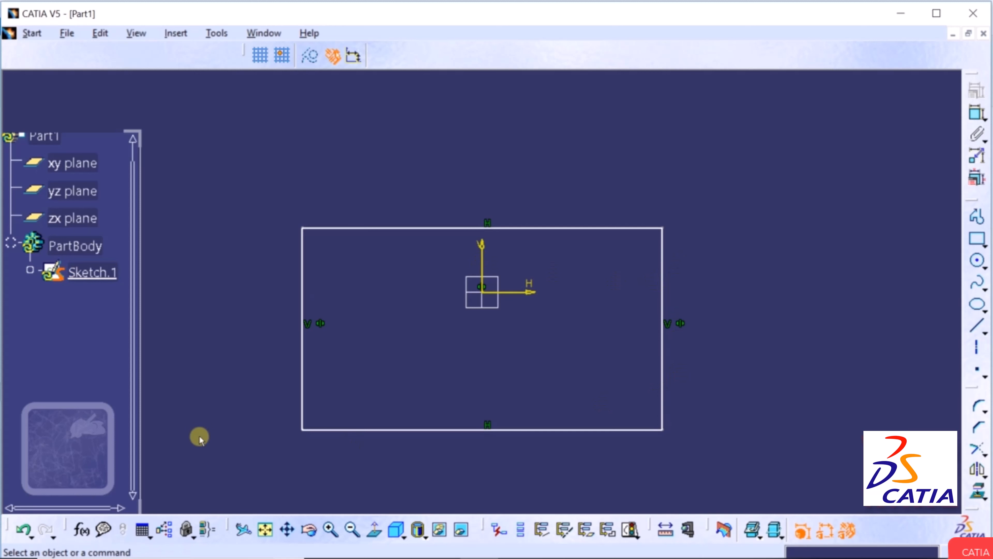
Undo the symmetry constraint, then redo it so the rectangle is centred again.
click(24, 534)
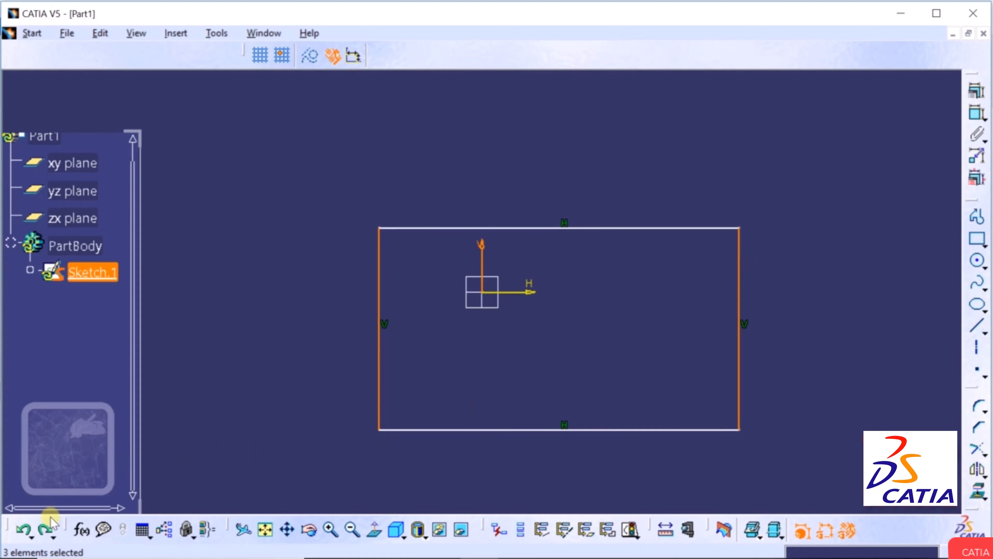
click(49, 531)
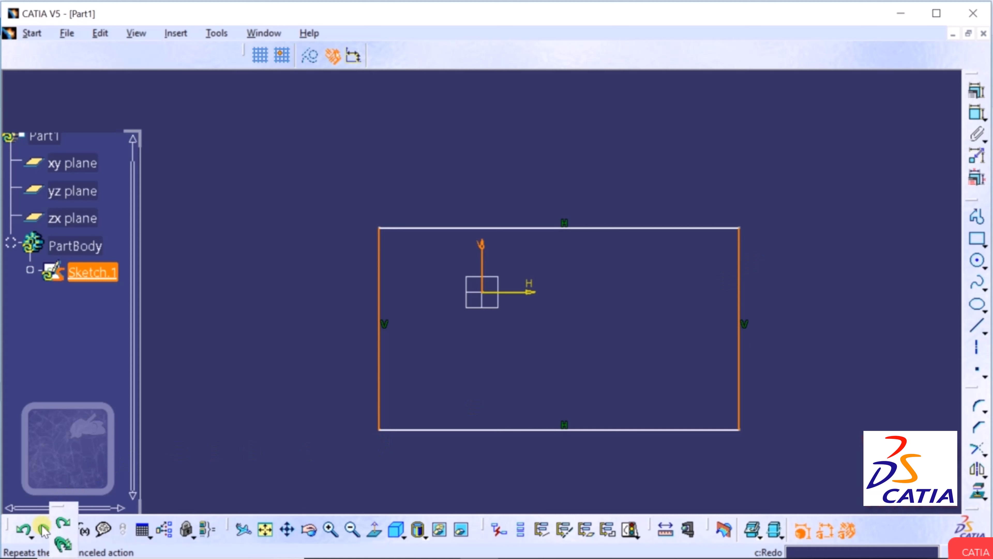
click(43, 531)
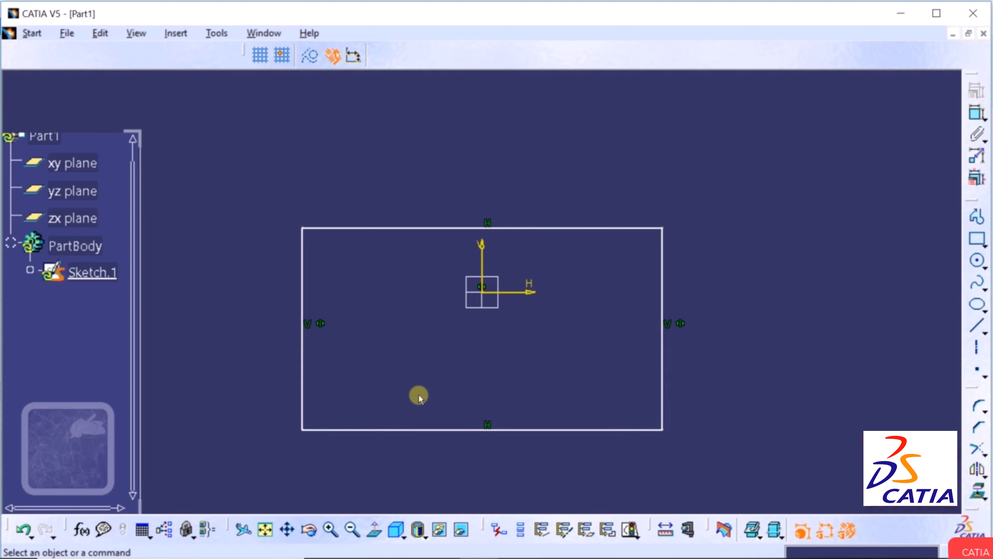
click(875, 345)
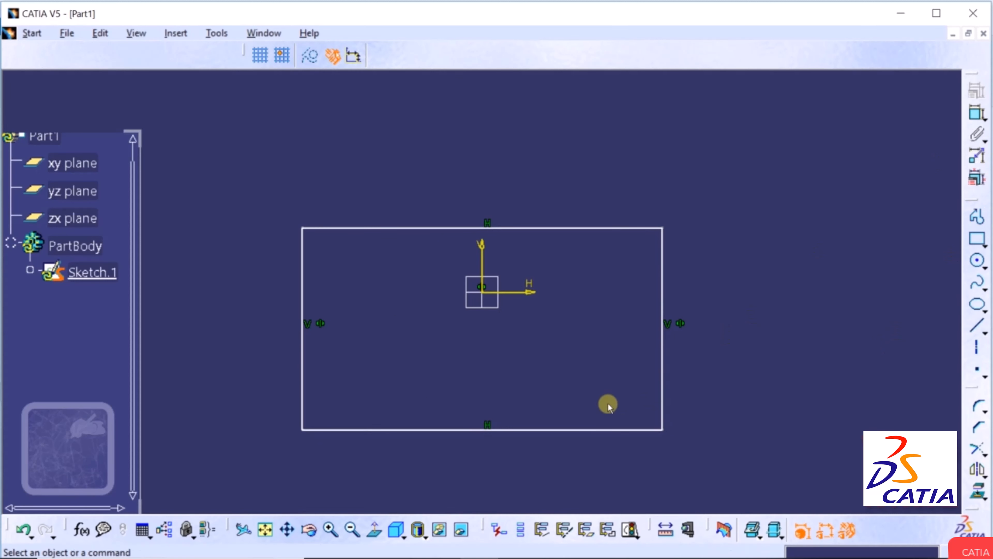
Dimension the rectangle's bottom edge and change its width from 30.717 to 20 mm.
click(552, 431)
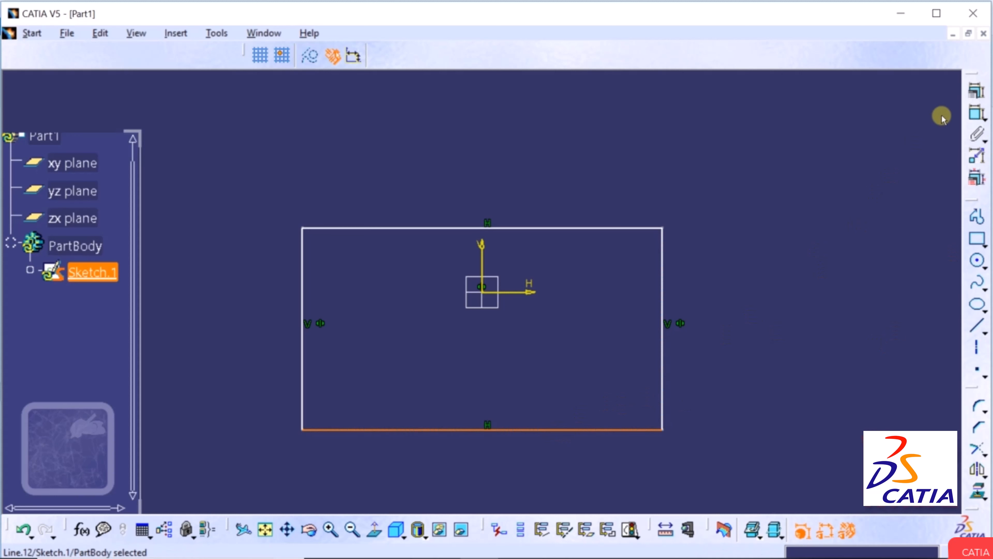
click(976, 113)
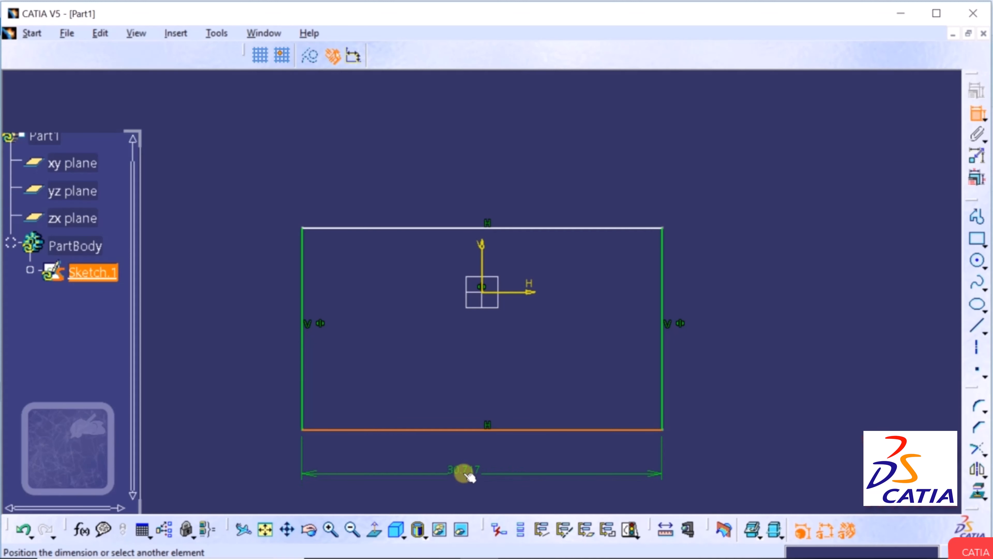
click(468, 474)
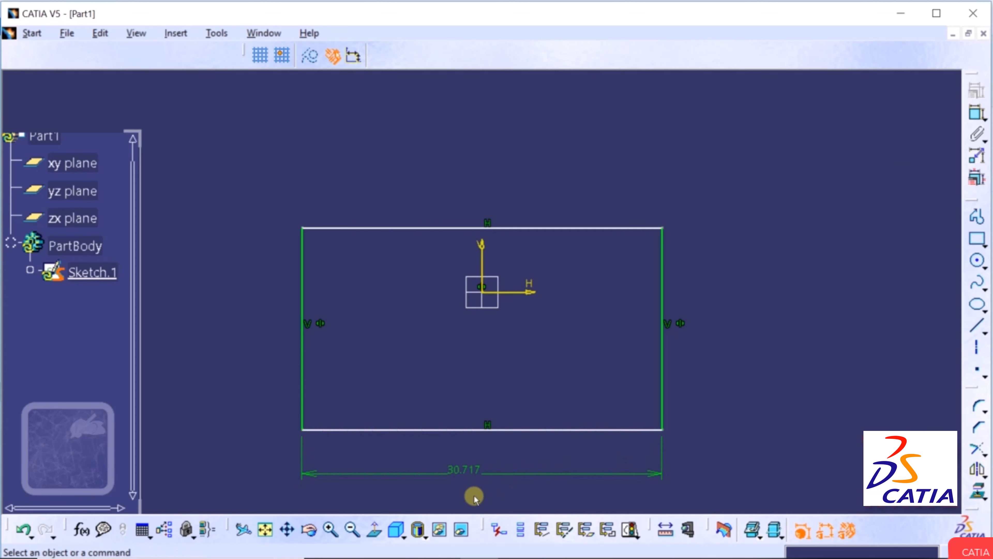
double_click(464, 473)
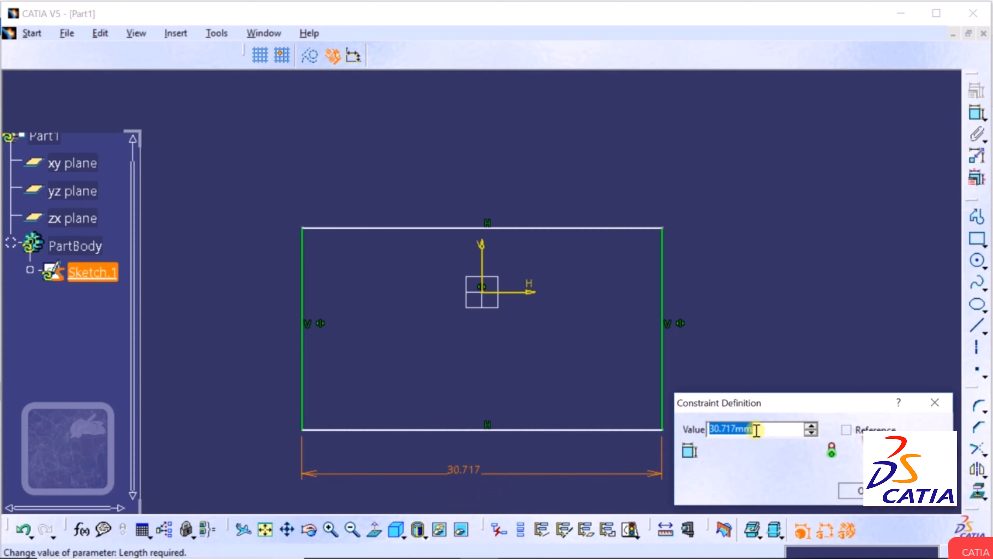
text(20)
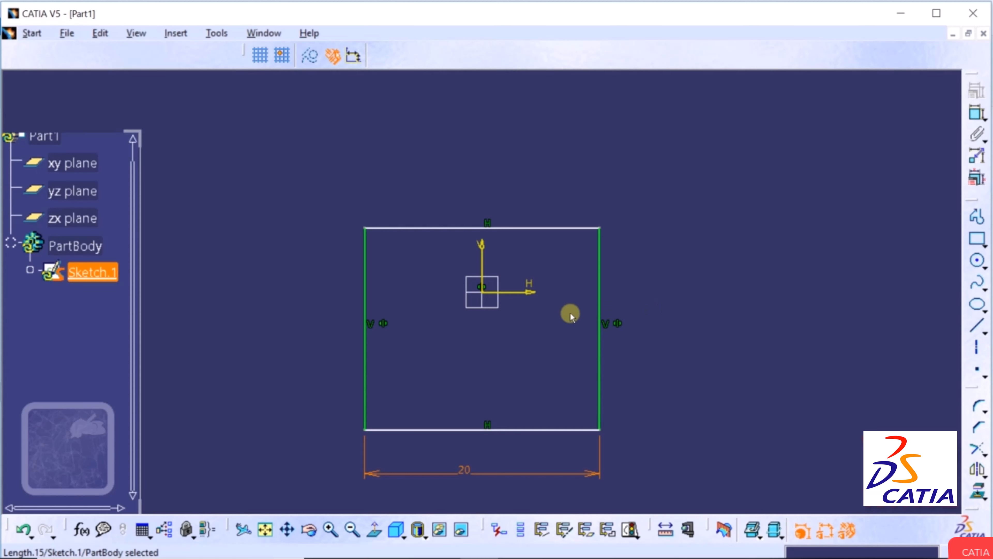
Apply a Symmetry constraint to the top edge, bottom edge and horizontal axis.
click(696, 318)
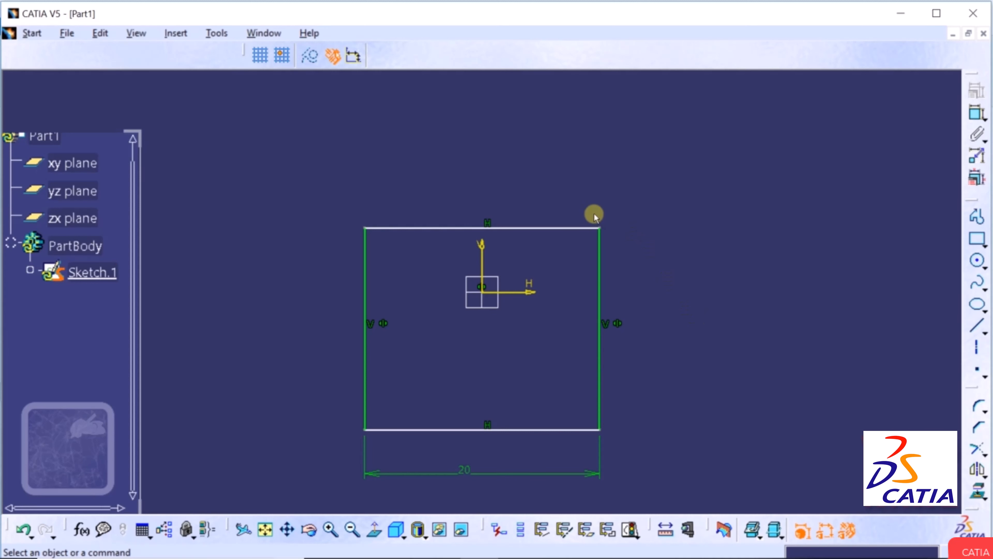
click(561, 227)
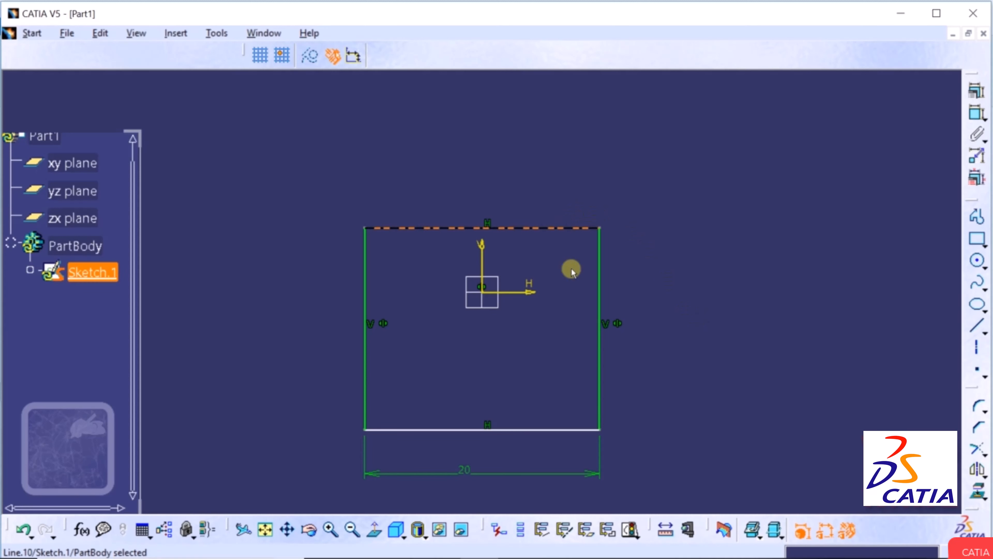
ctrl+click(547, 429)
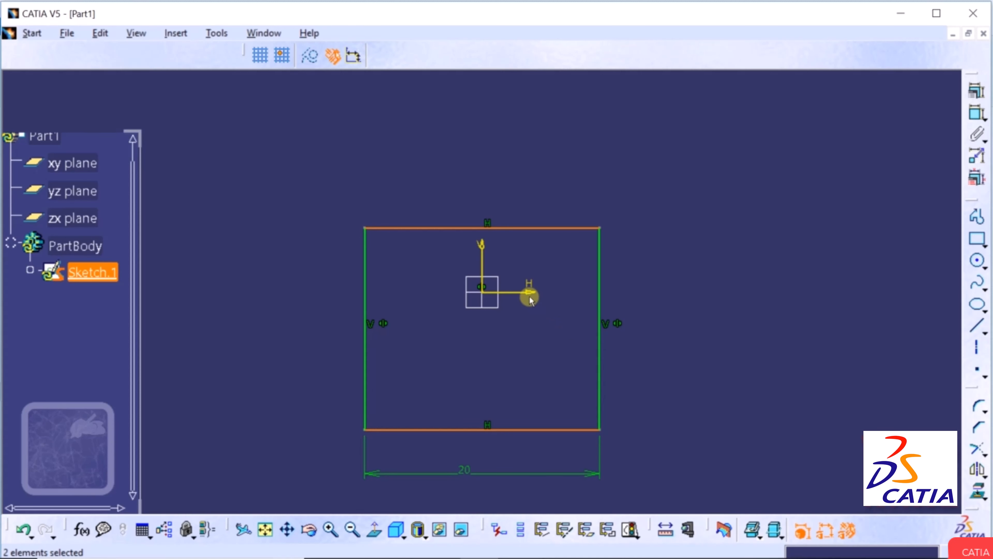
ctrl+click(522, 291)
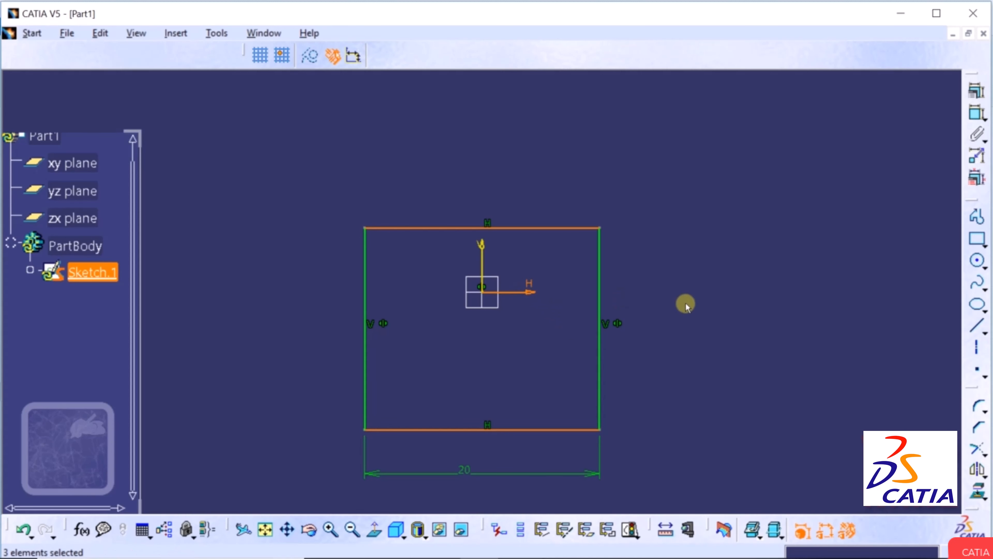
click(974, 94)
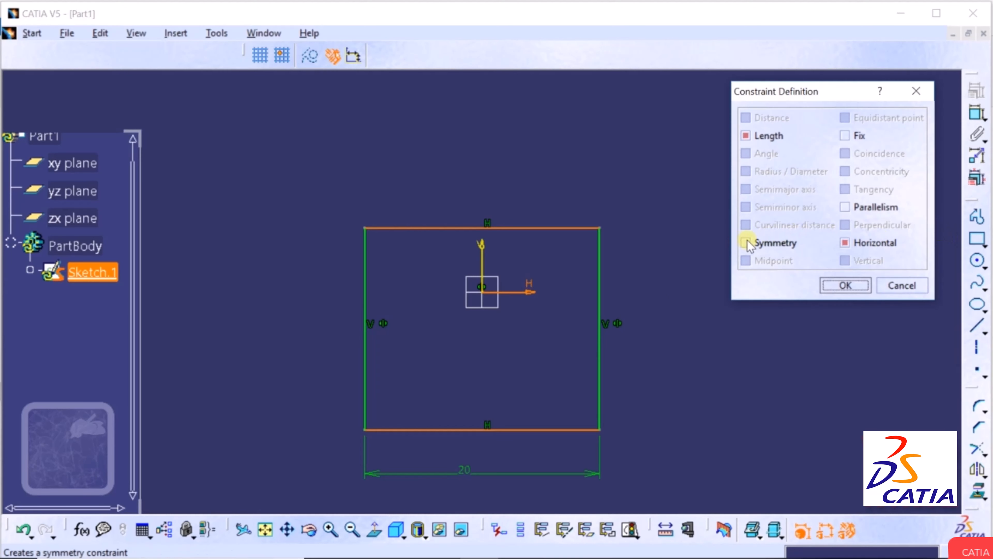
click(746, 243)
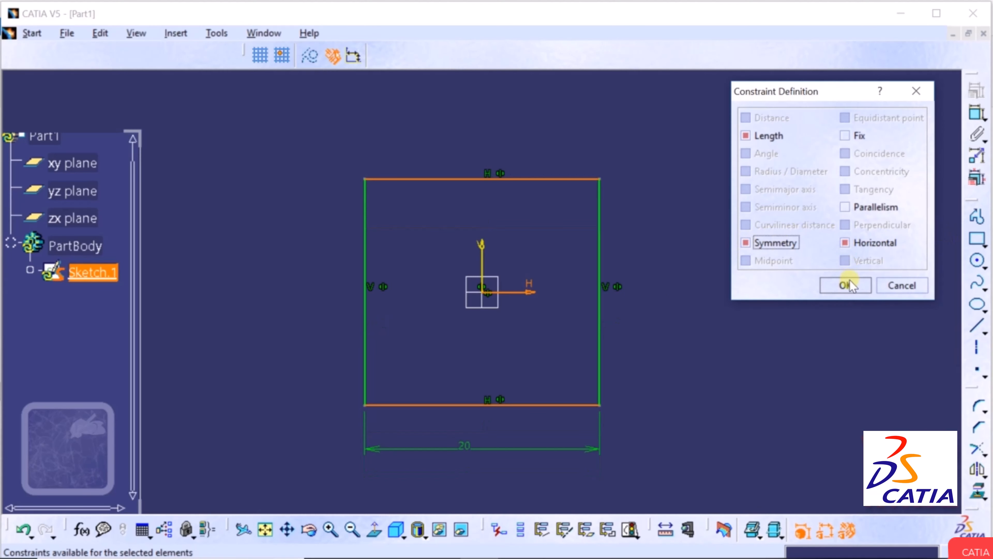
click(844, 285)
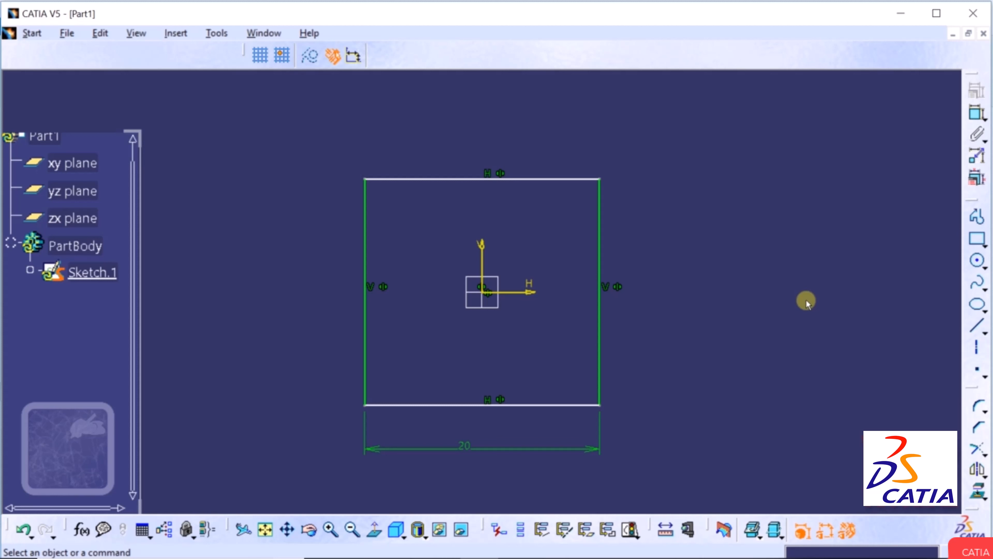
Dimension the right edge to a 15 mm height, then undo the rectangle with Ctrl+Z.
click(604, 255)
click(977, 114)
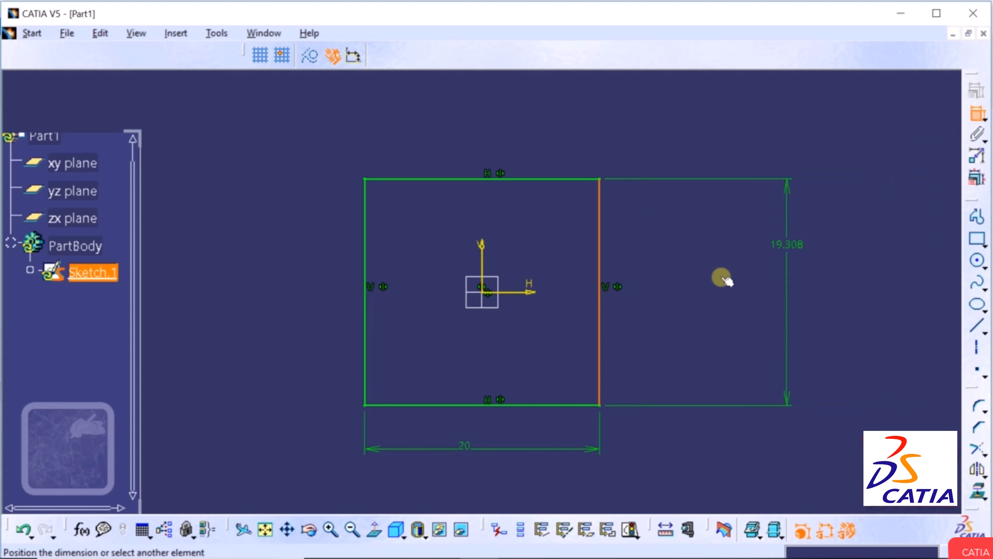
click(654, 292)
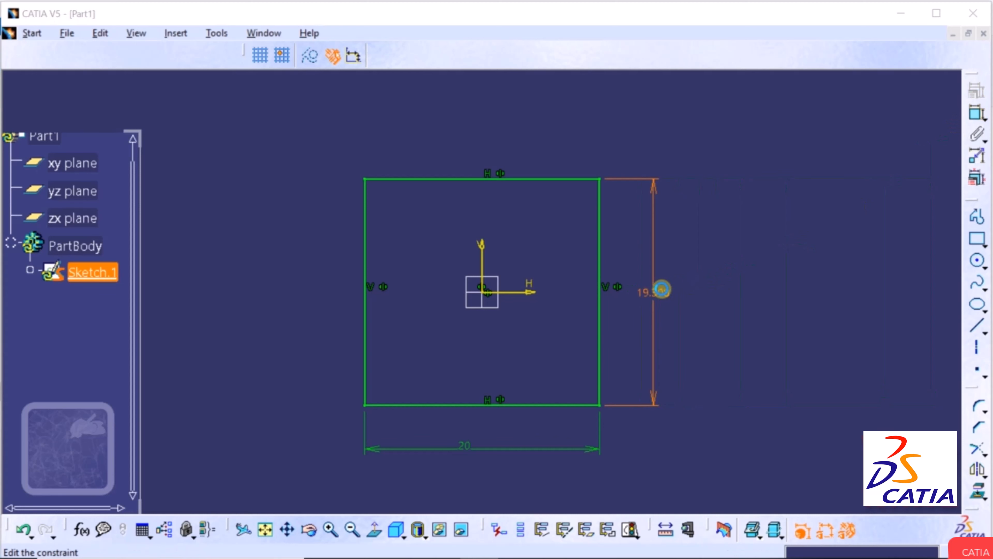
double_click(661, 289)
text(1)
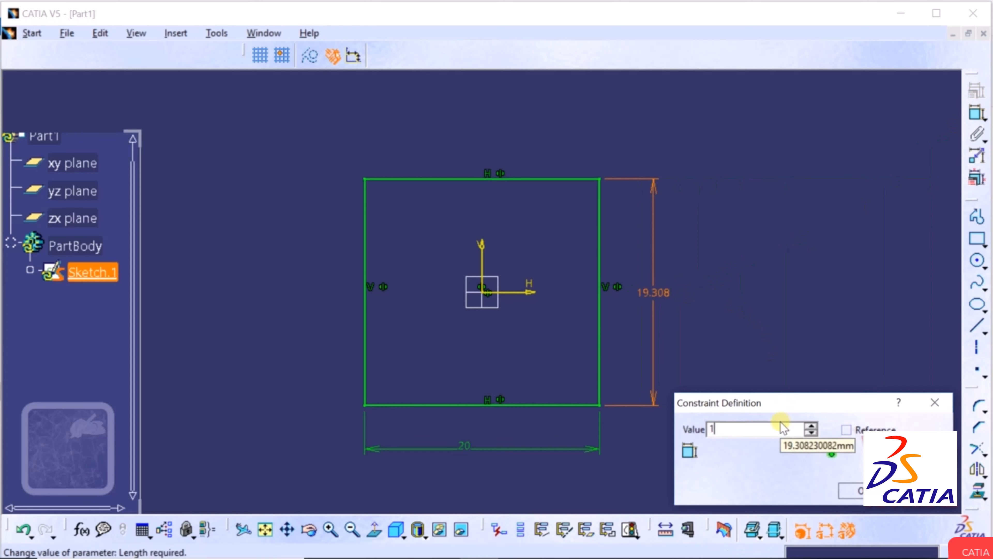
text(5)
key(Return)
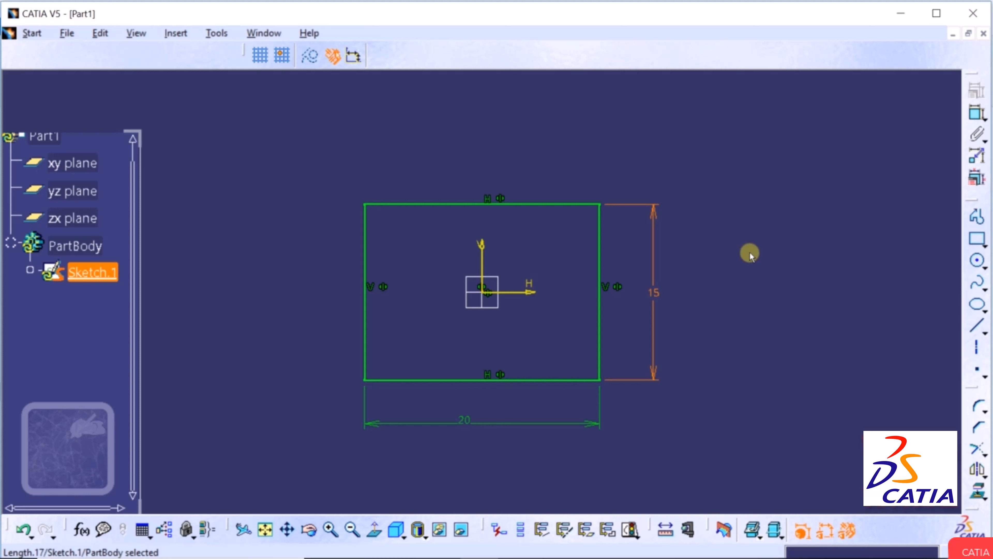
key(ctrl+z)
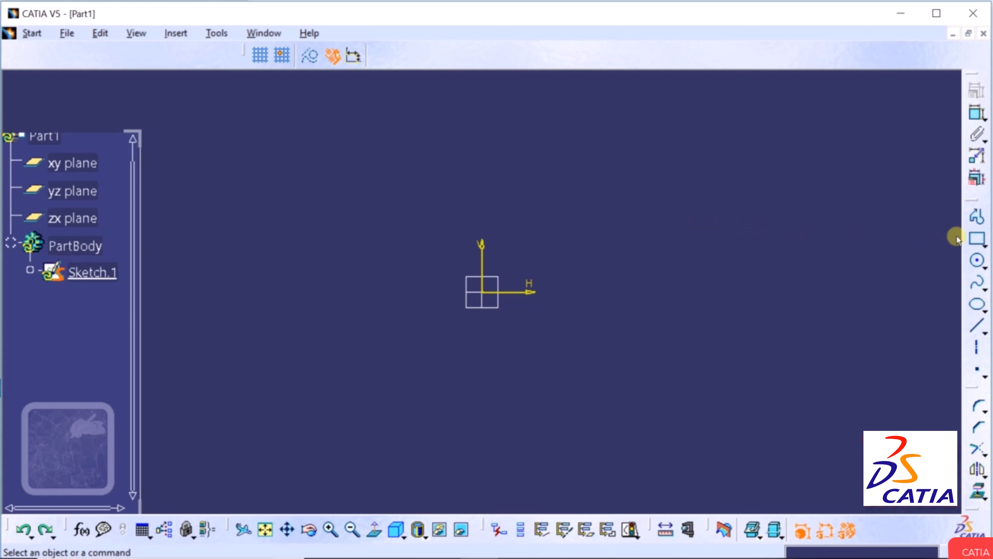
Draw a rectangle from two opposite corners placed right of the origin.
click(983, 243)
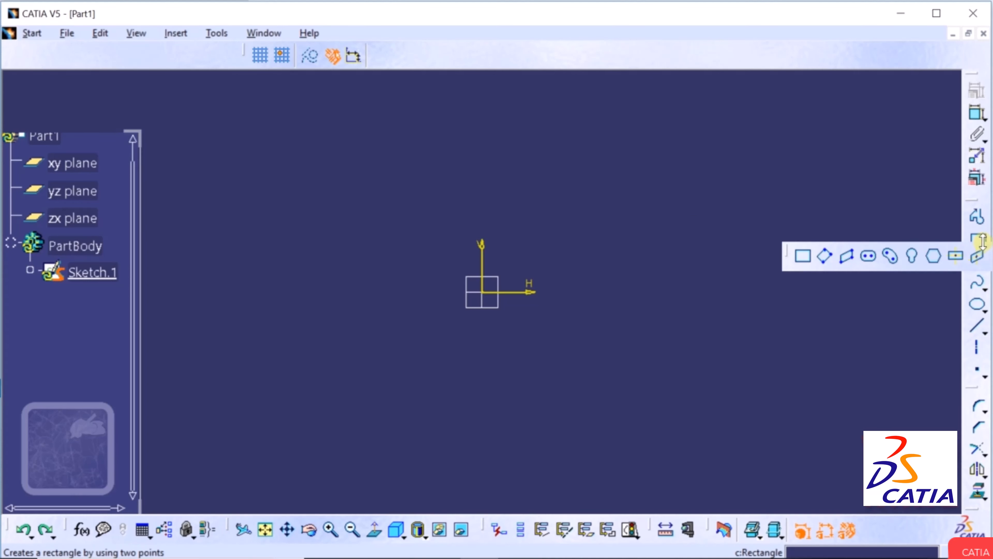
click(803, 256)
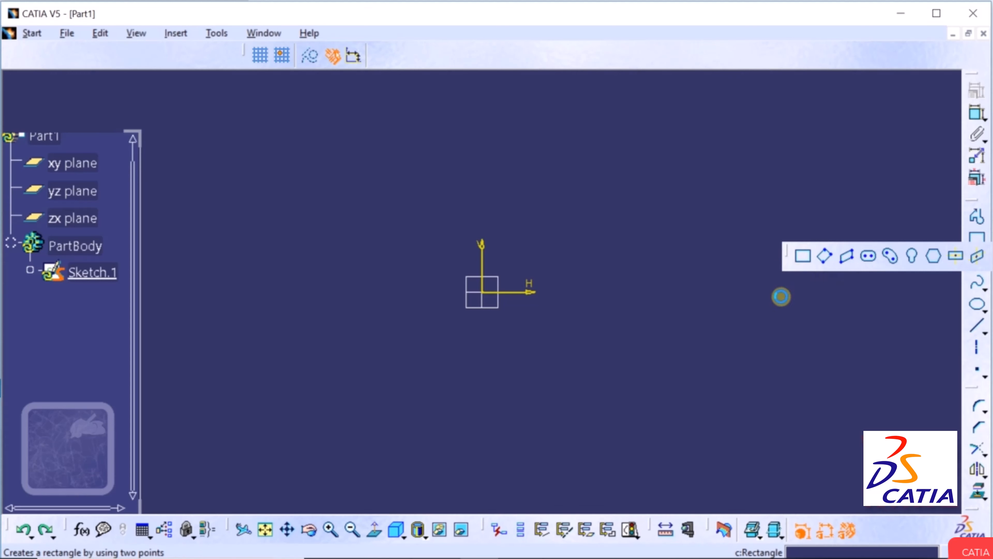
click(575, 385)
click(837, 214)
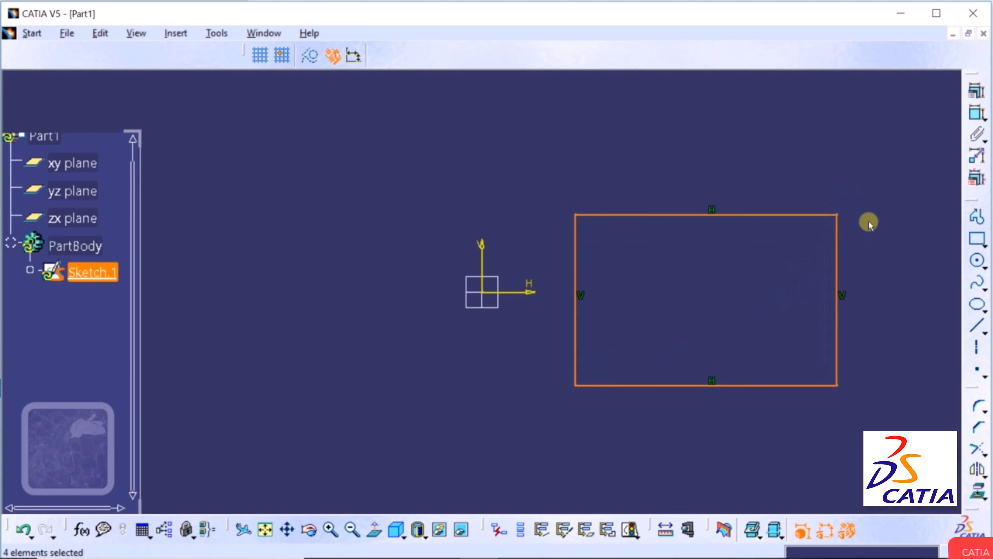
click(879, 254)
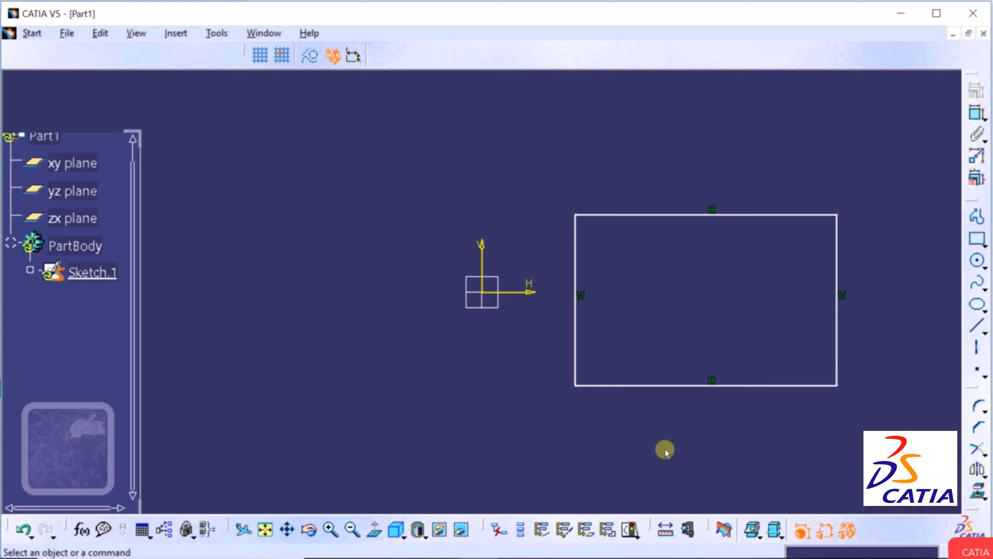
Drag the rectangle's top-right corner down and left to shrink it.
click(837, 217)
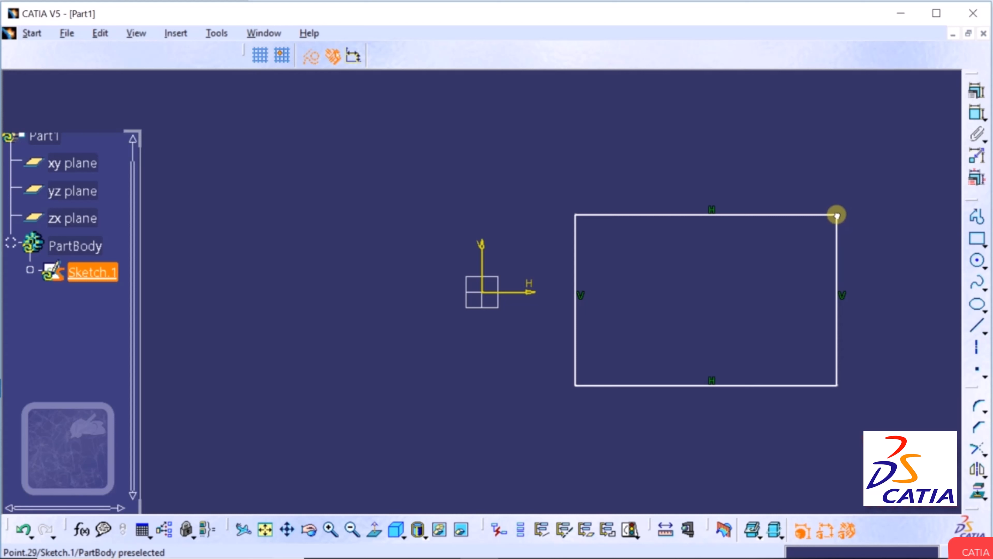
drag(836, 216, 816, 273)
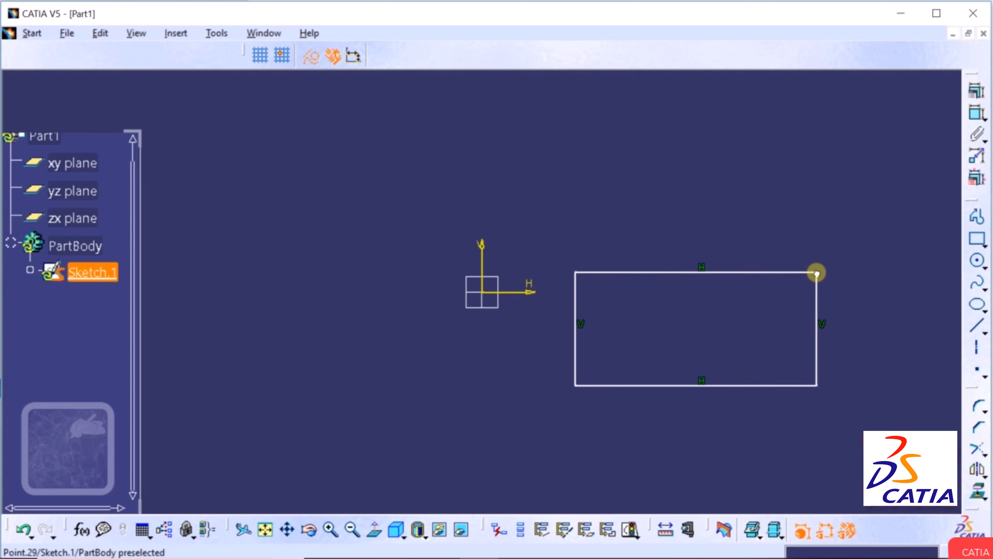
drag(816, 273, 817, 273)
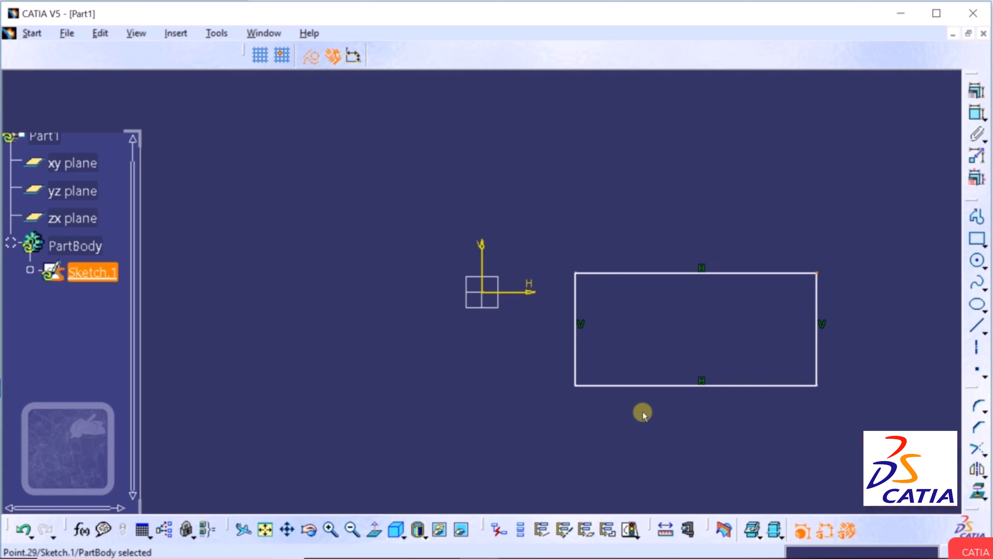
Delete the vertical constraint on the rectangle's left edge.
click(618, 446)
click(582, 326)
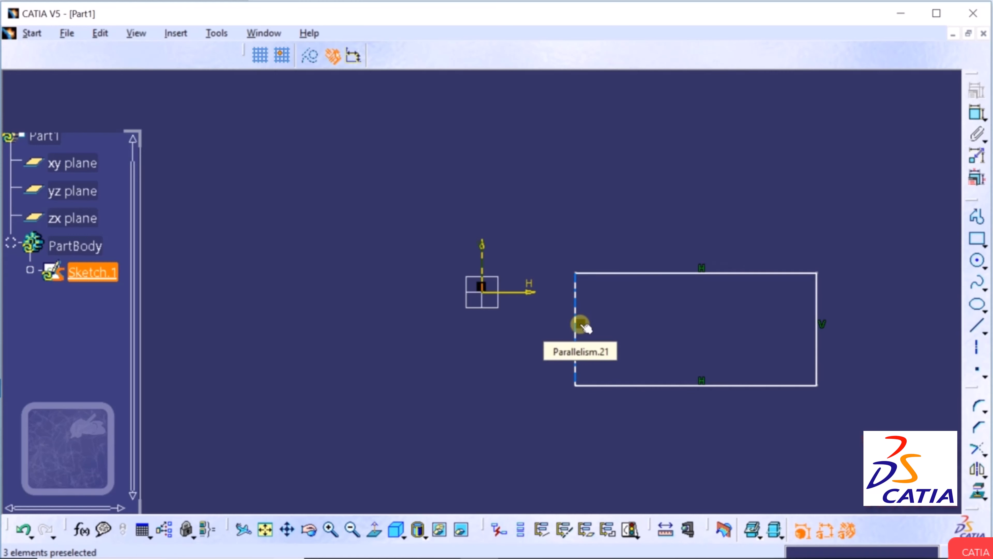
right_click(584, 328)
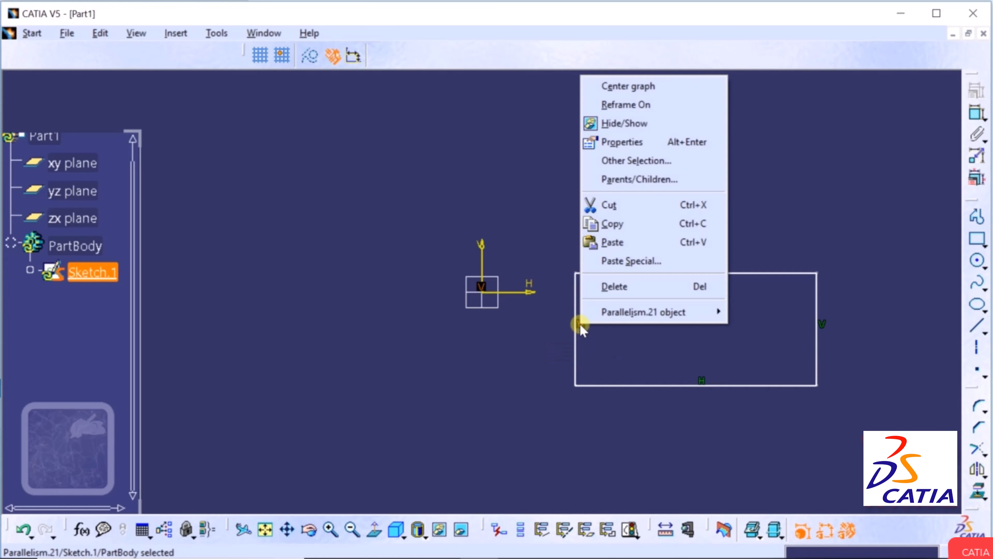
click(618, 286)
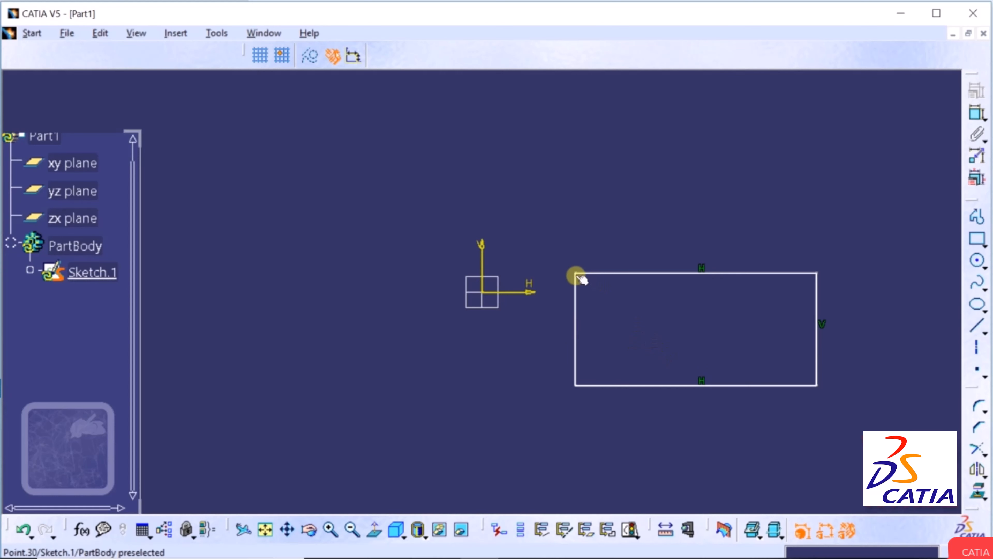
Move the top-left corner right so the left edge slants into a trapezoid.
mouse_move(580, 276)
mouse_down()
mouse_move(547, 268)
mouse_move(574, 277)
mouse_move(543, 281)
mouse_move(578, 284)
mouse_move(537, 279)
mouse_move(610, 292)
mouse_move(633, 250)
mouse_up()
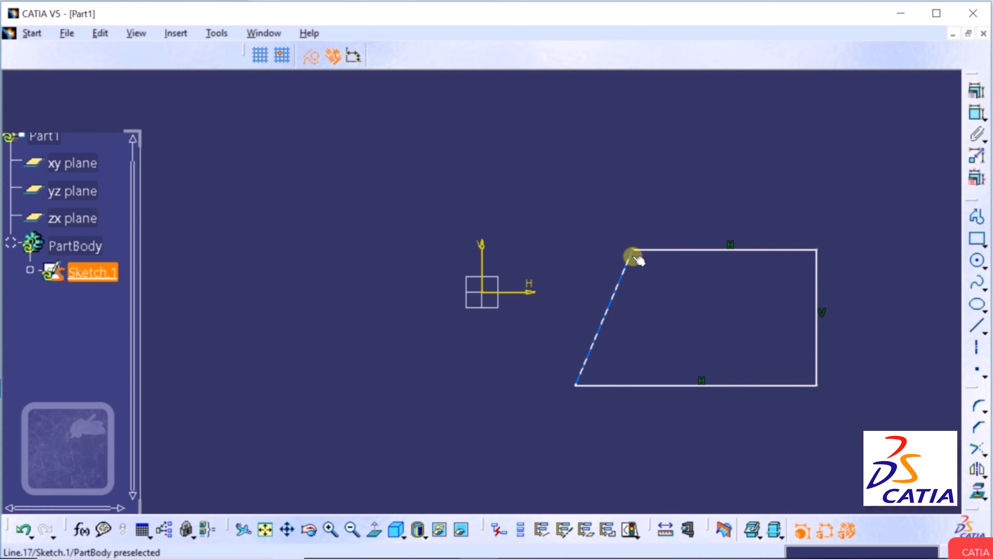
click(681, 338)
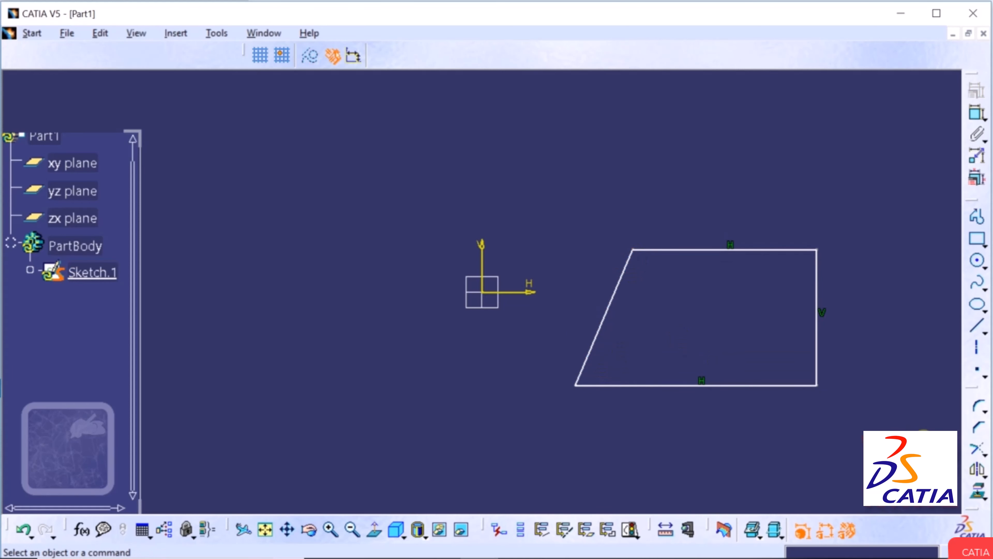
click(984, 332)
Draw a horizontal line below and left of the origin.
click(891, 342)
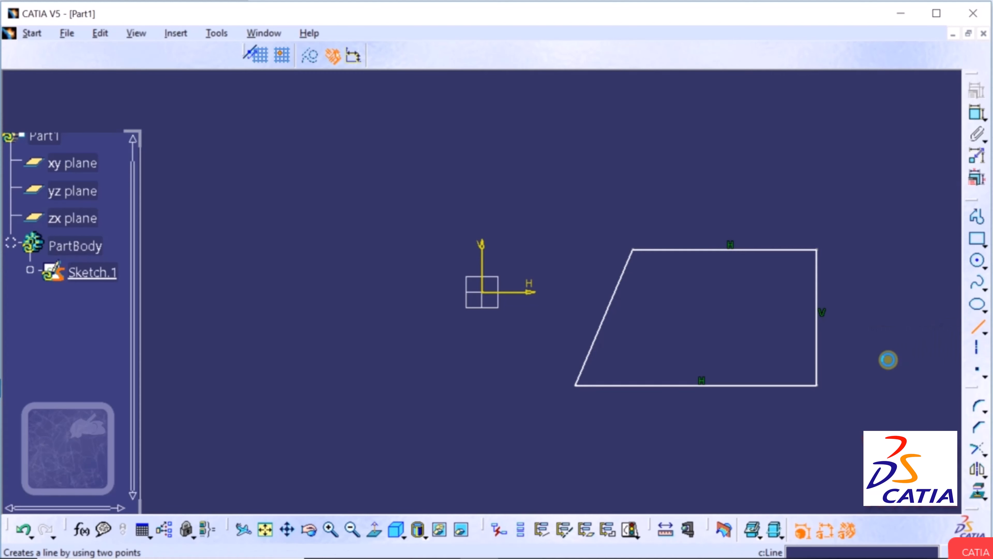
click(239, 406)
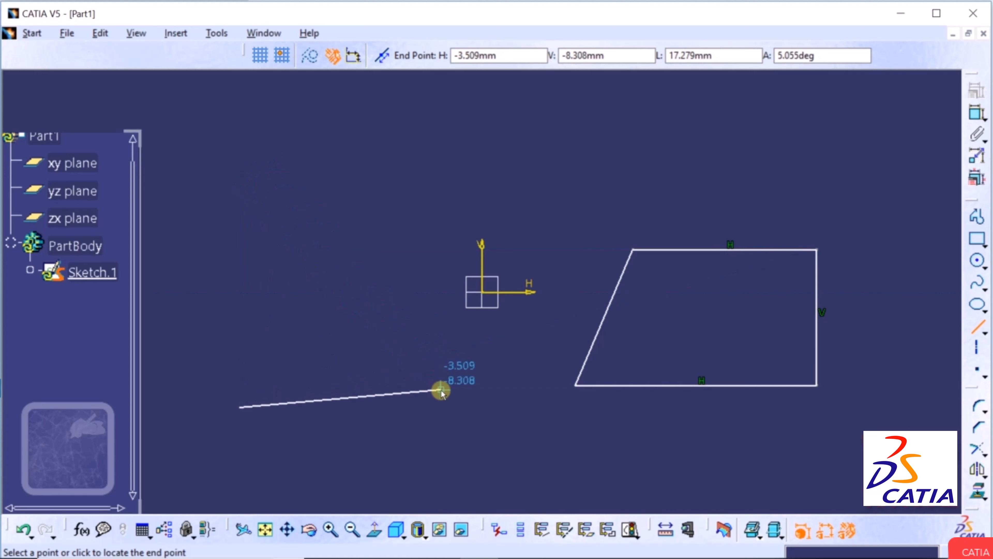
click(450, 406)
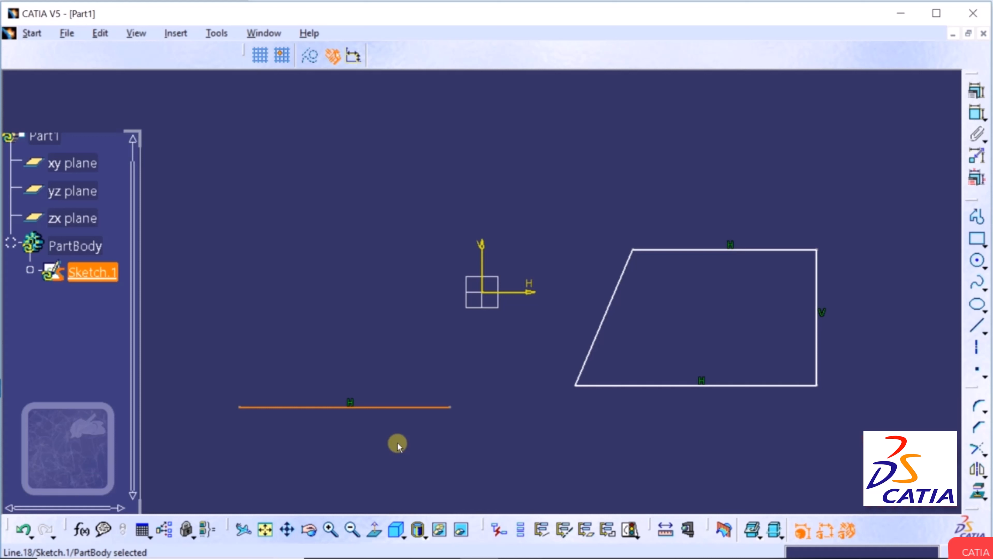
Draw a center-and-radius circle in the upper left of the sketch.
click(982, 265)
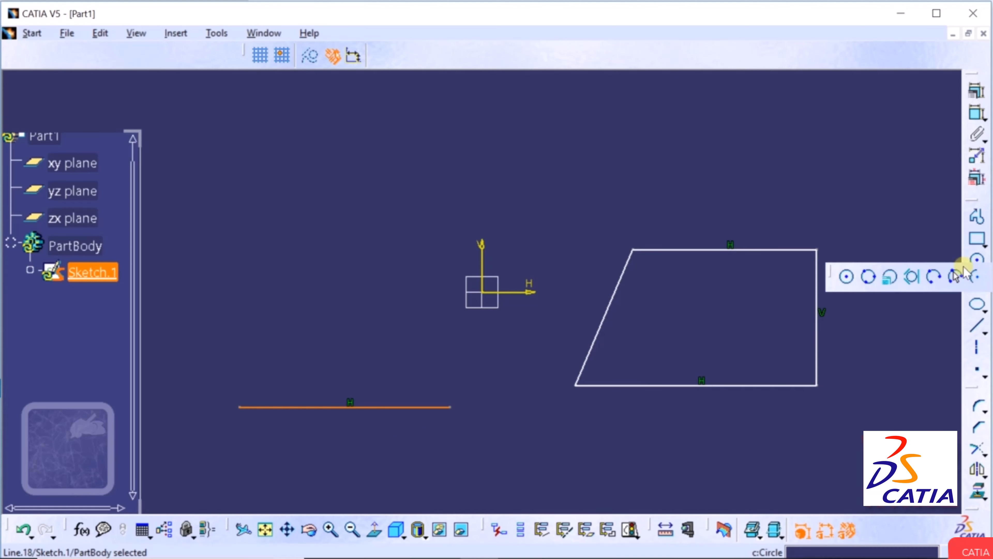
click(848, 277)
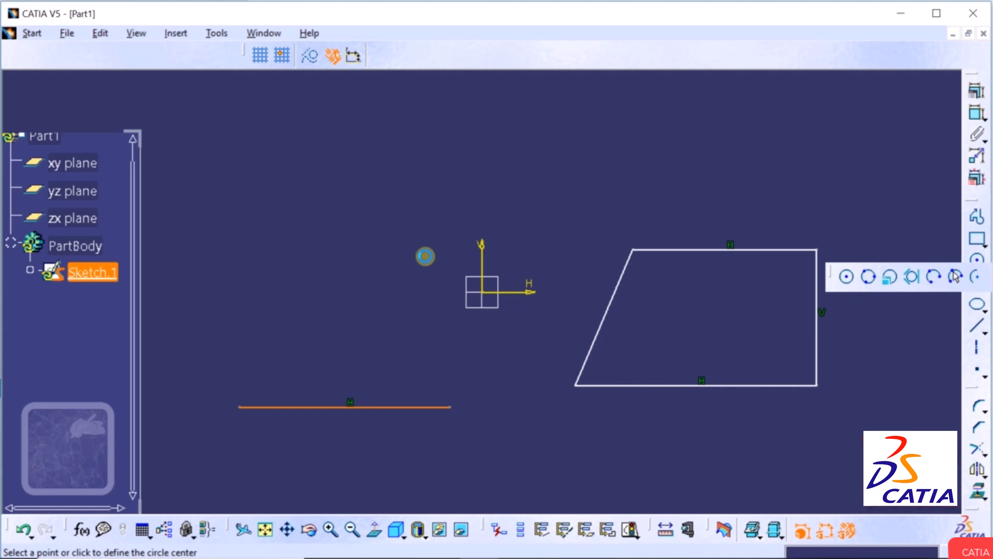
click(258, 243)
click(290, 195)
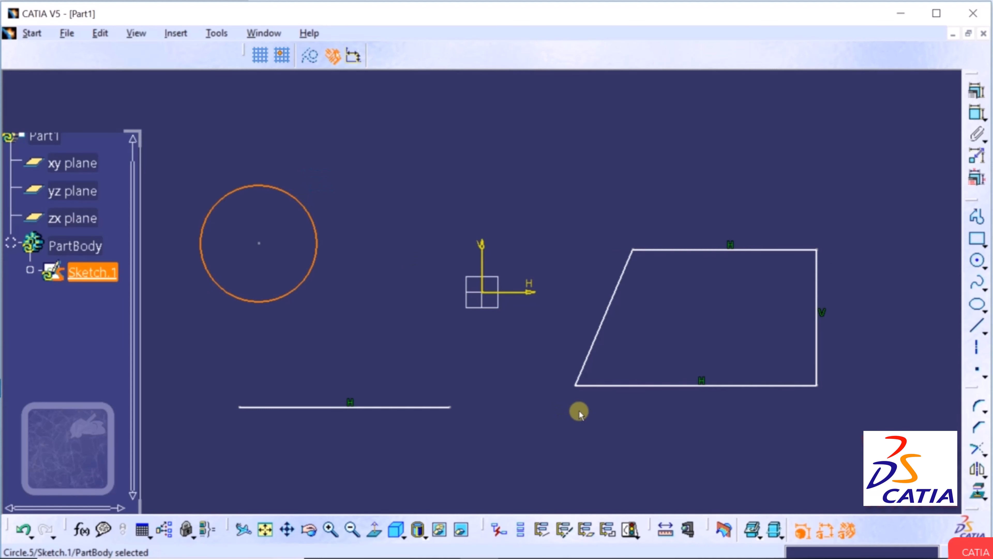
click(578, 410)
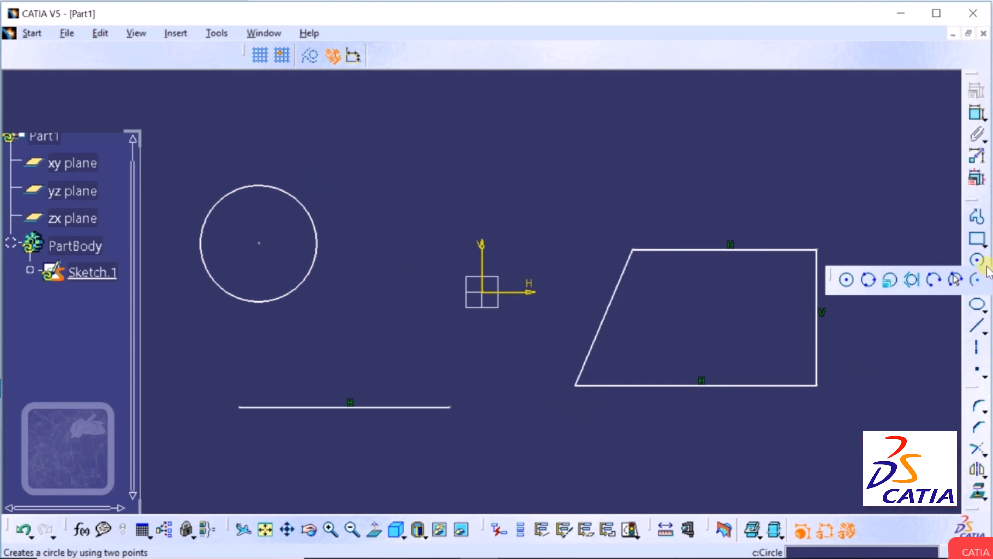
Start a second circle with its center to the right of the first.
click(983, 265)
click(847, 279)
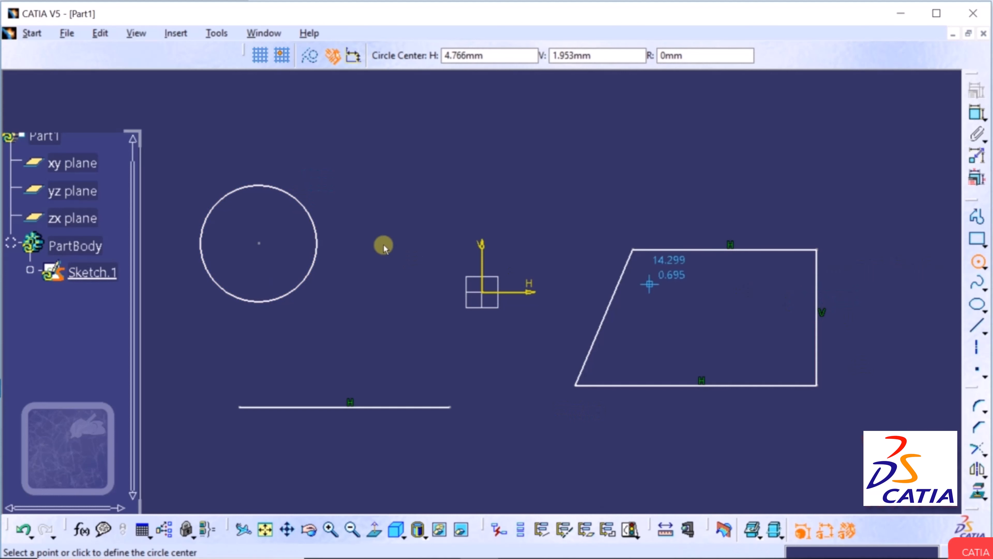
click(395, 211)
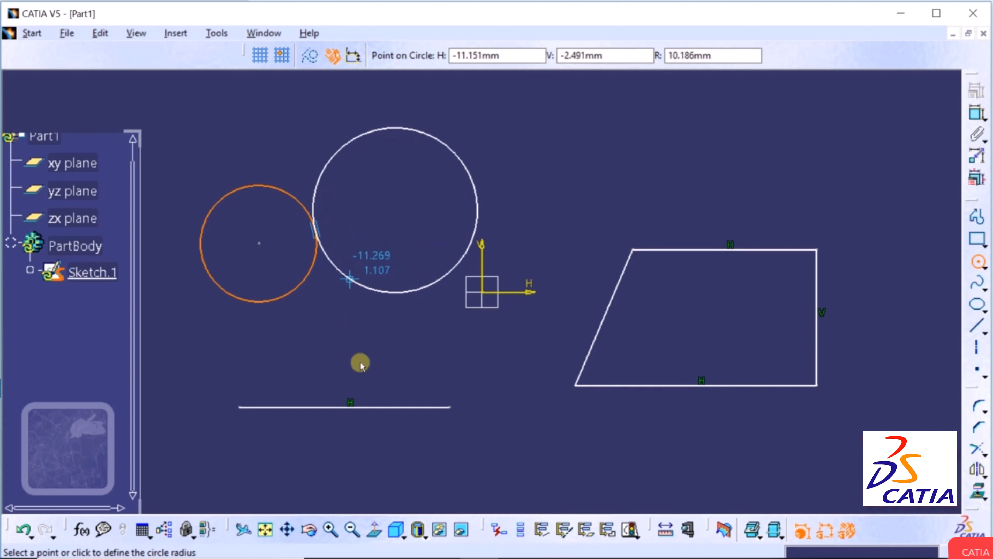
click(330, 531)
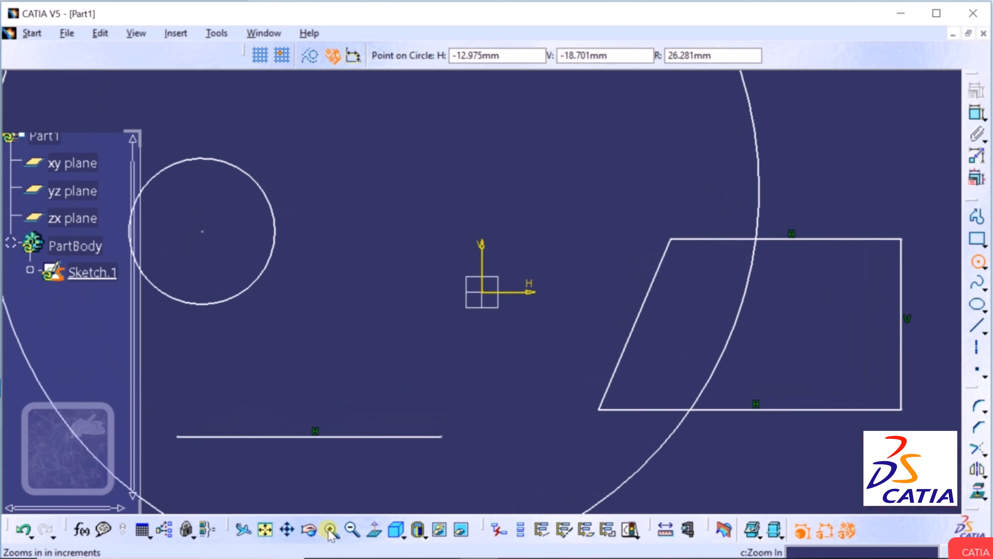
Finish the second, larger circle with its edge tangent to the first circle.
click(330, 531)
click(288, 530)
mouse_move(365, 255)
mouse_down()
mouse_move(462, 355)
mouse_move(486, 363)
mouse_up()
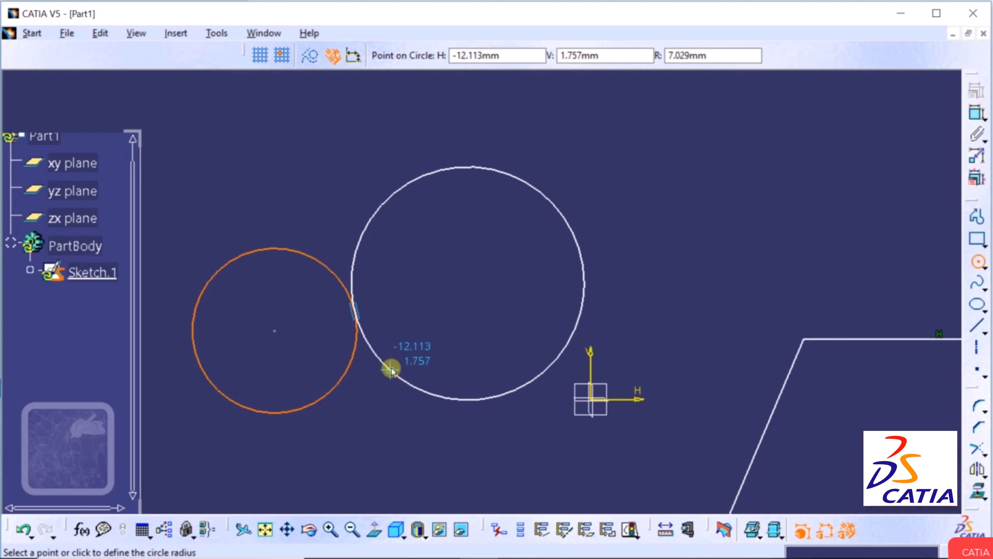
click(391, 370)
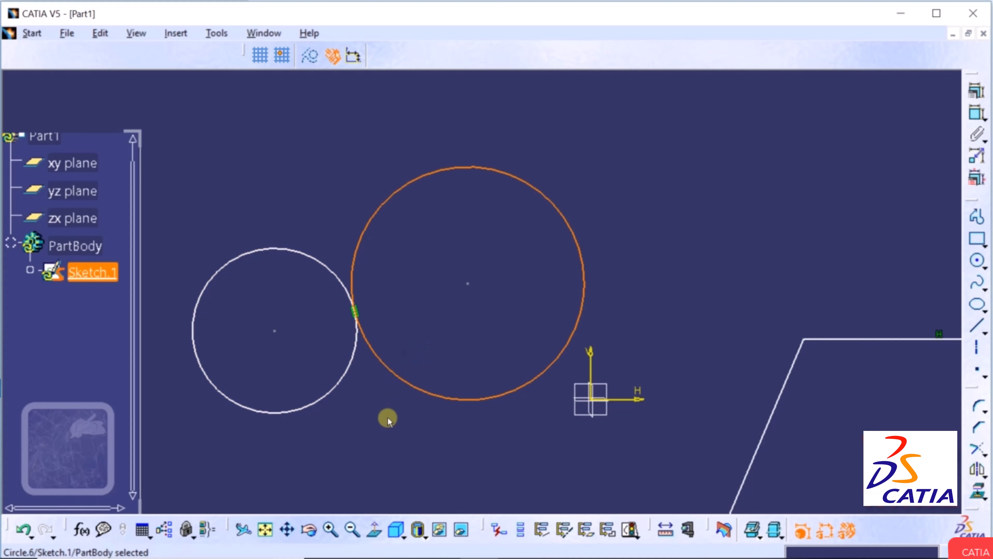
click(356, 313)
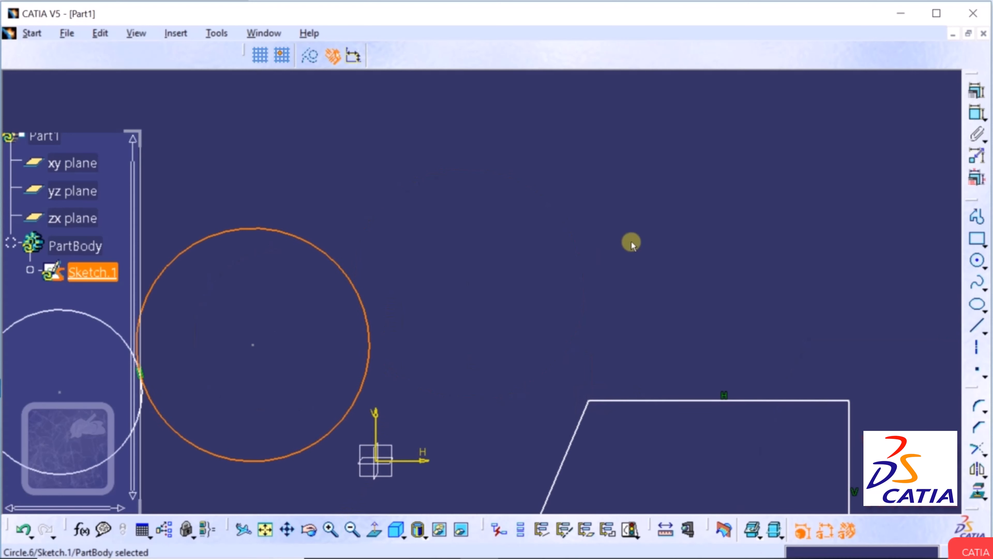
drag(734, 179, 525, 311)
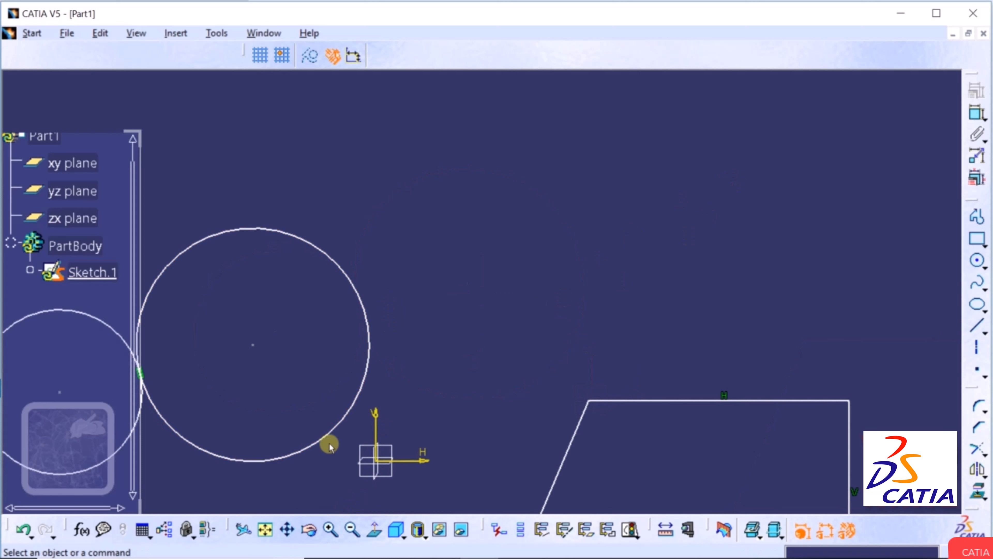
Draw two slanted lines toward the upper right, the second parallel to the first.
click(977, 326)
click(612, 309)
click(861, 173)
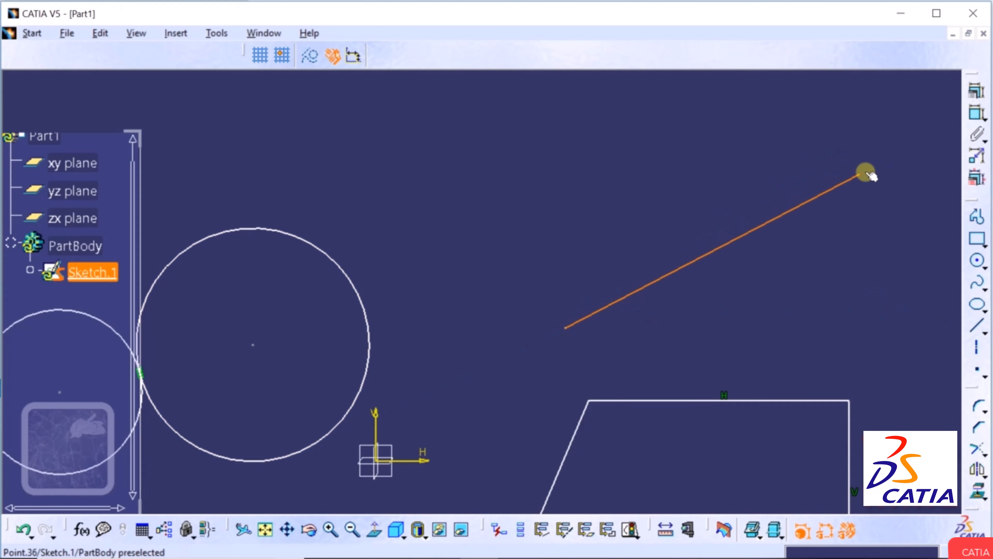
click(977, 330)
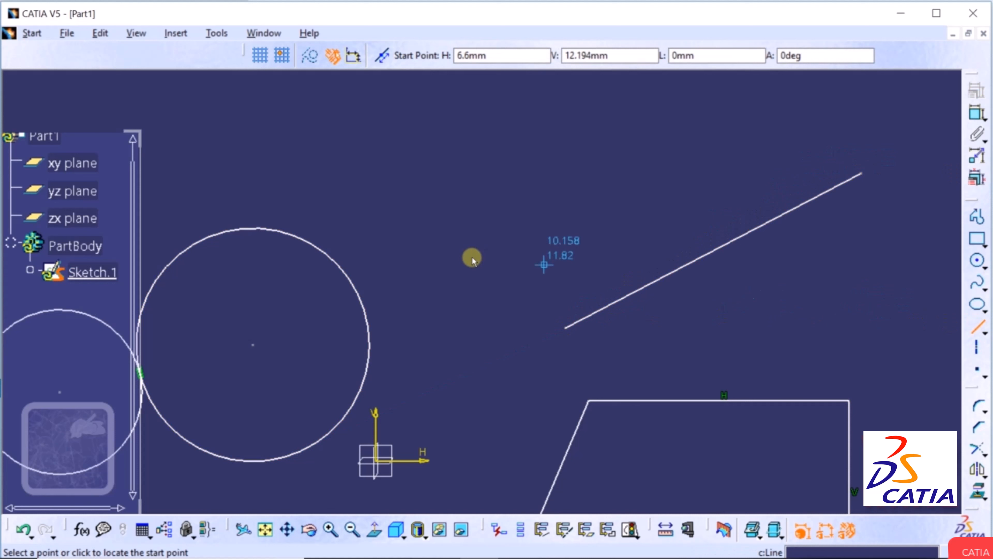
click(441, 271)
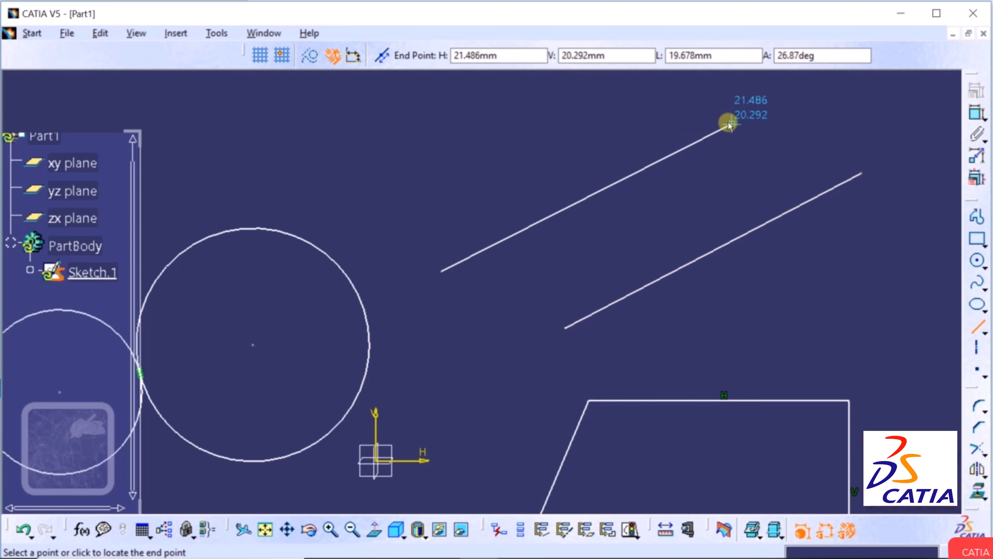
click(712, 131)
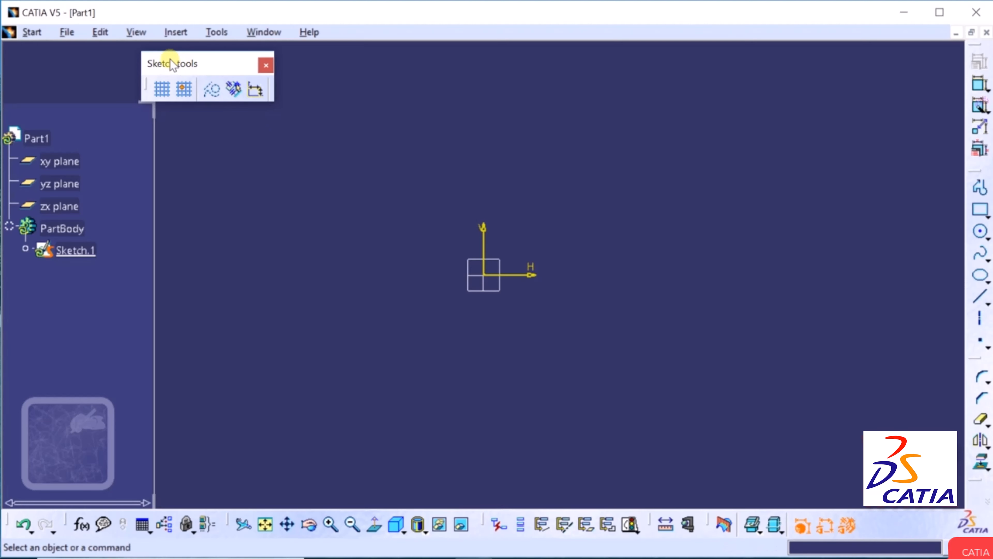
Dock the Sketch tools toolbar at the top and turn on automatic geometrical and dimensional constraints.
drag(170, 58, 253, 62)
mouse_move(316, 75)
mouse_down()
mouse_move(281, 59)
mouse_move(405, 60)
mouse_move(416, 38)
mouse_up()
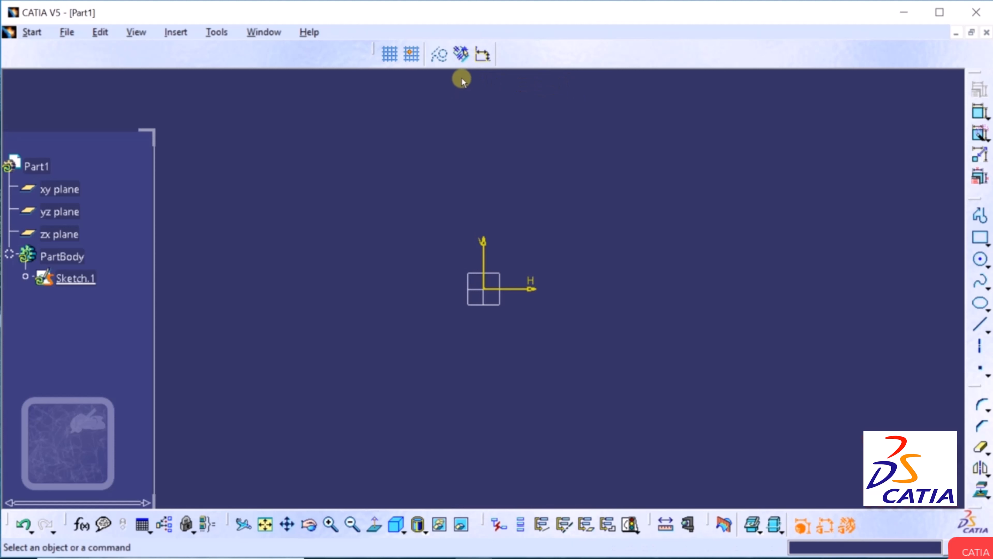
click(465, 58)
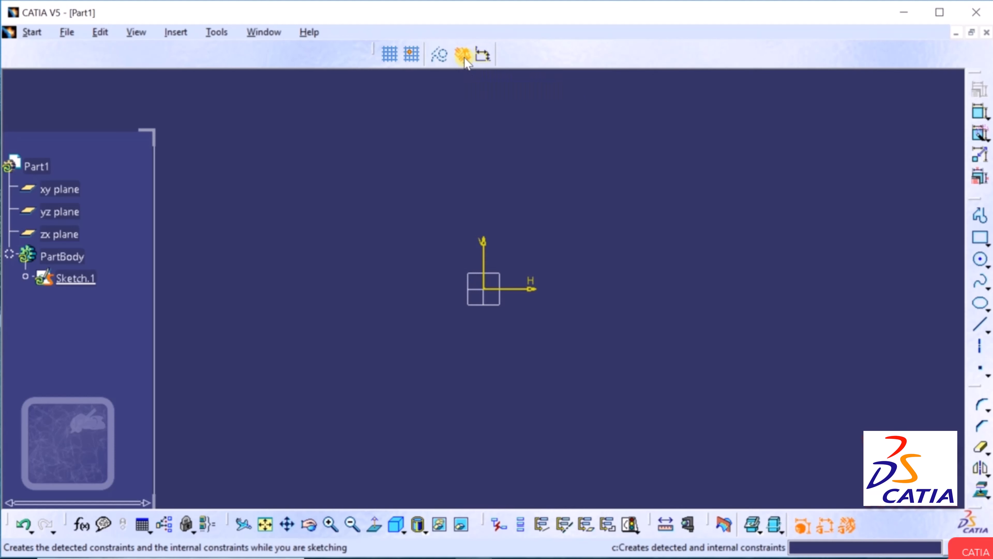
click(470, 95)
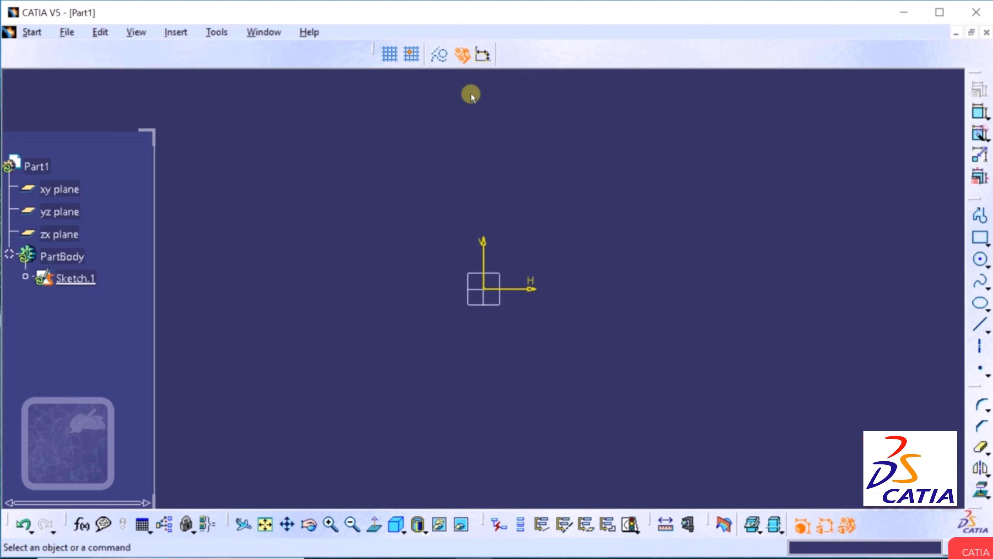
click(484, 58)
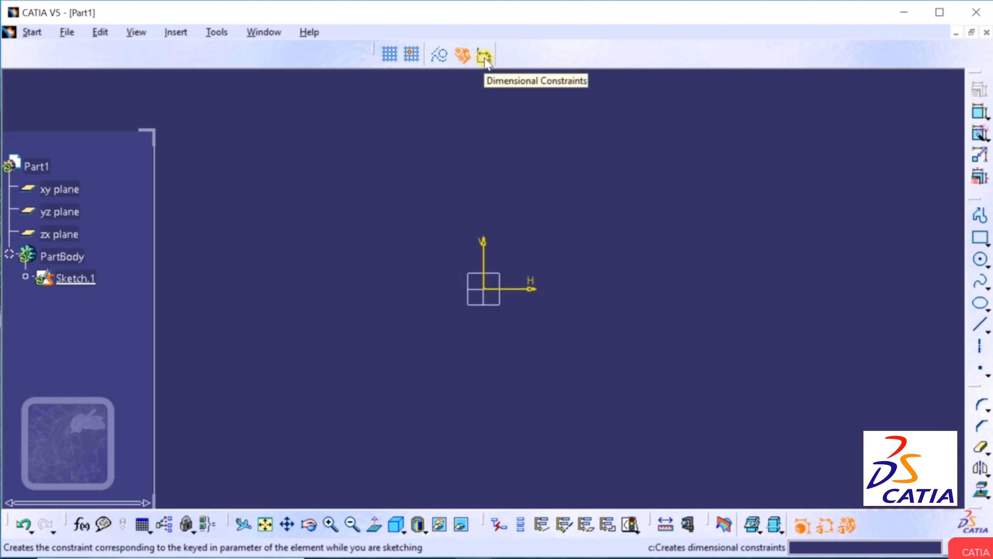
click(481, 65)
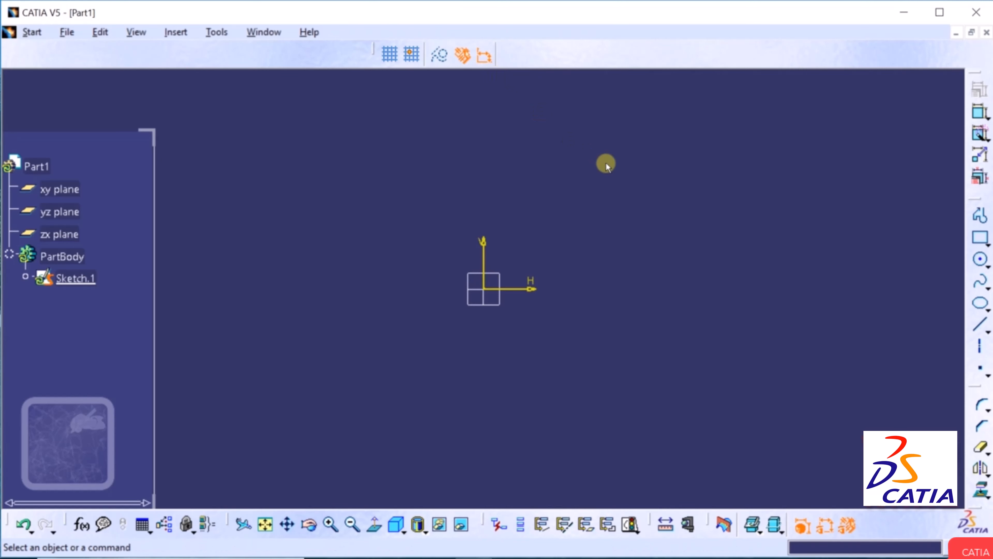
click(987, 246)
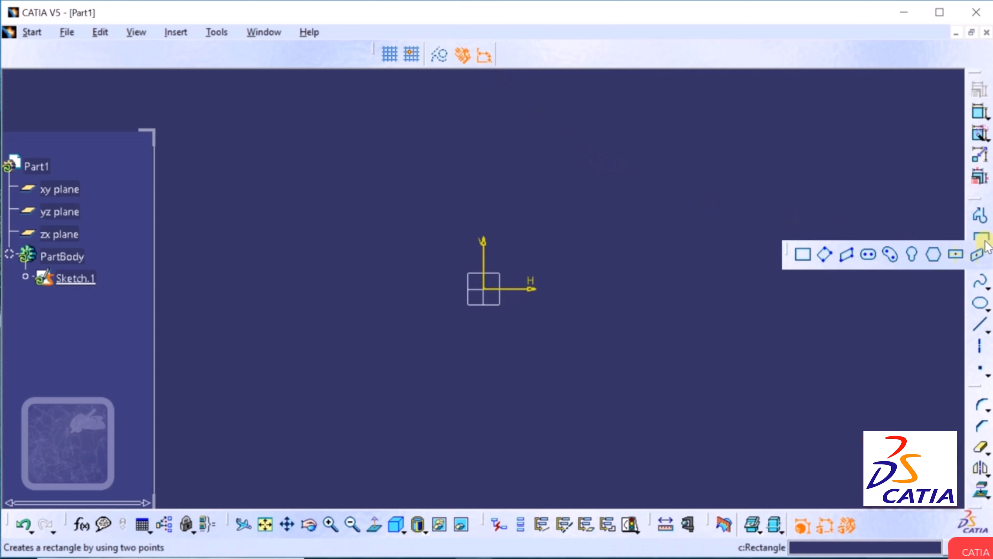
click(805, 255)
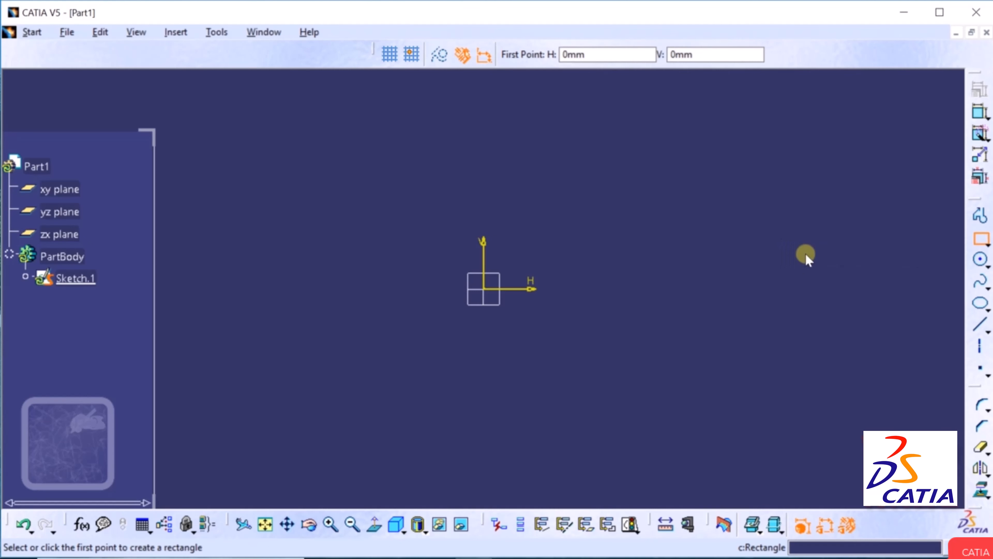
click(563, 375)
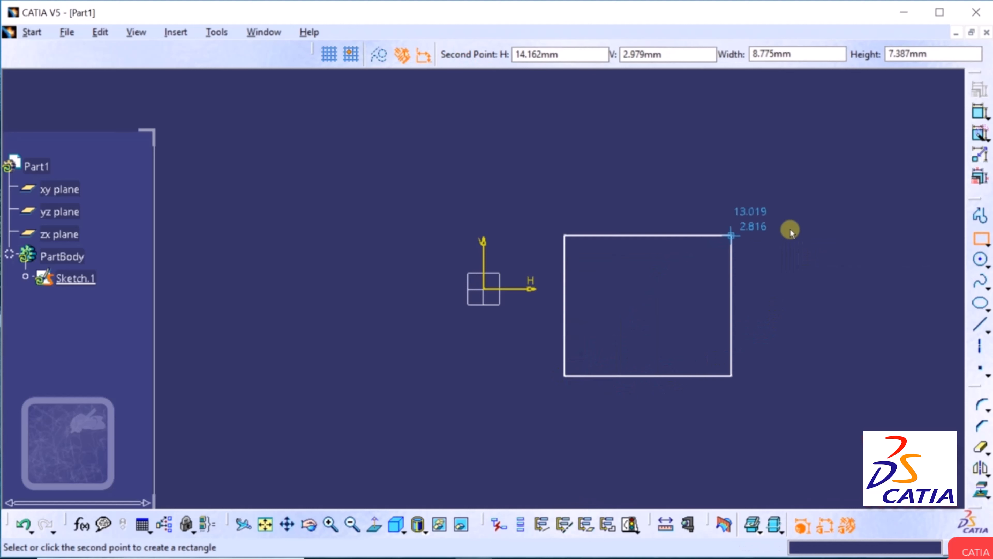
click(840, 218)
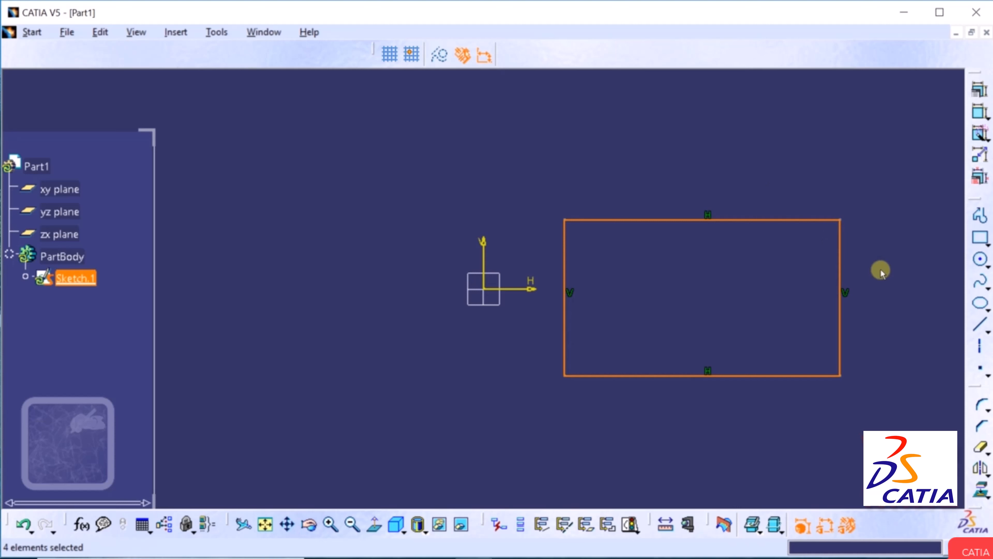
click(839, 223)
drag(839, 221, 863, 219)
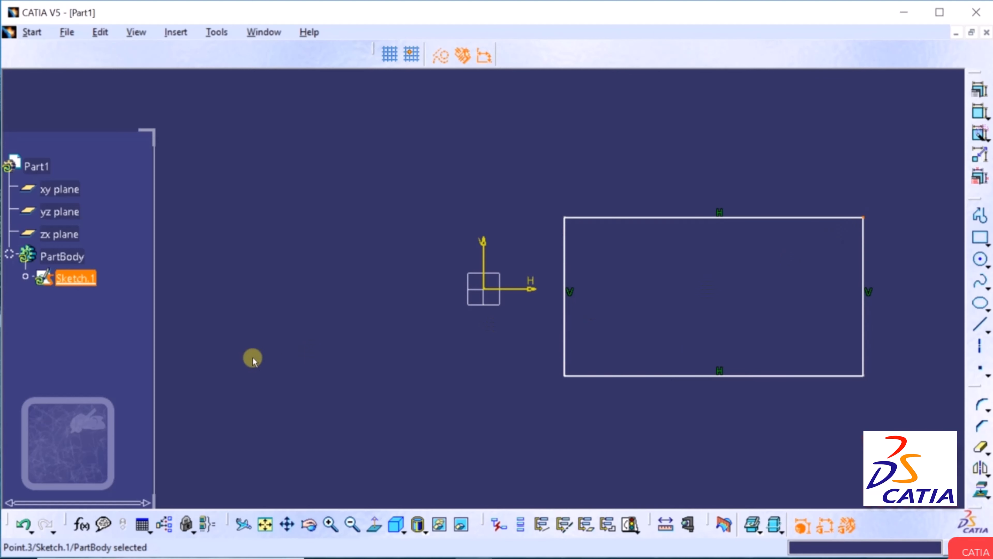
click(24, 525)
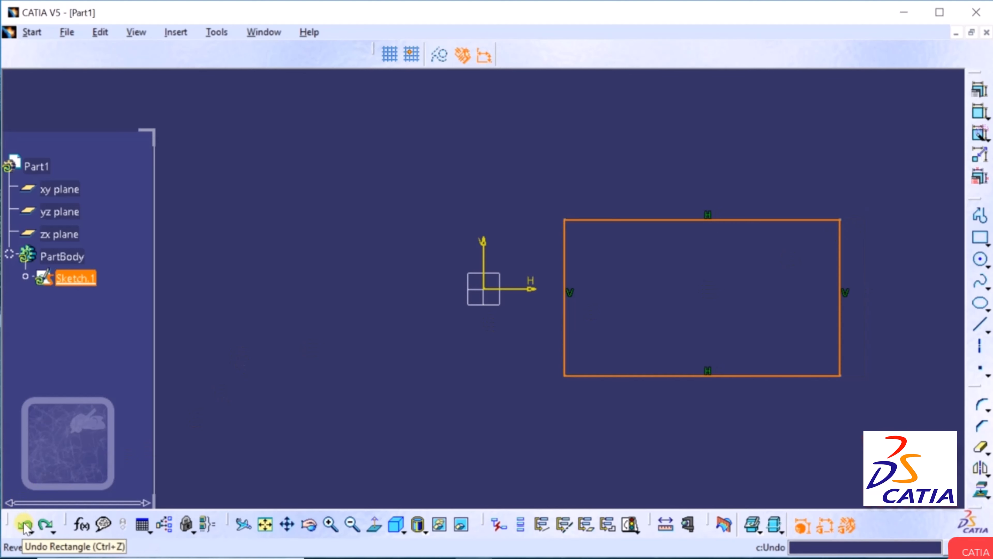
click(24, 526)
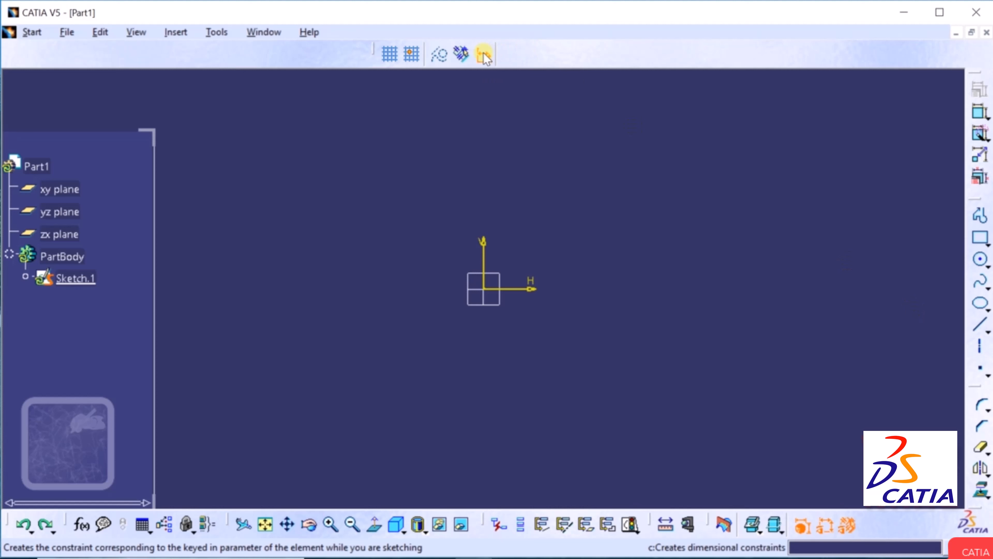
Draw a new two-corner rectangle to the right of the origin.
click(986, 244)
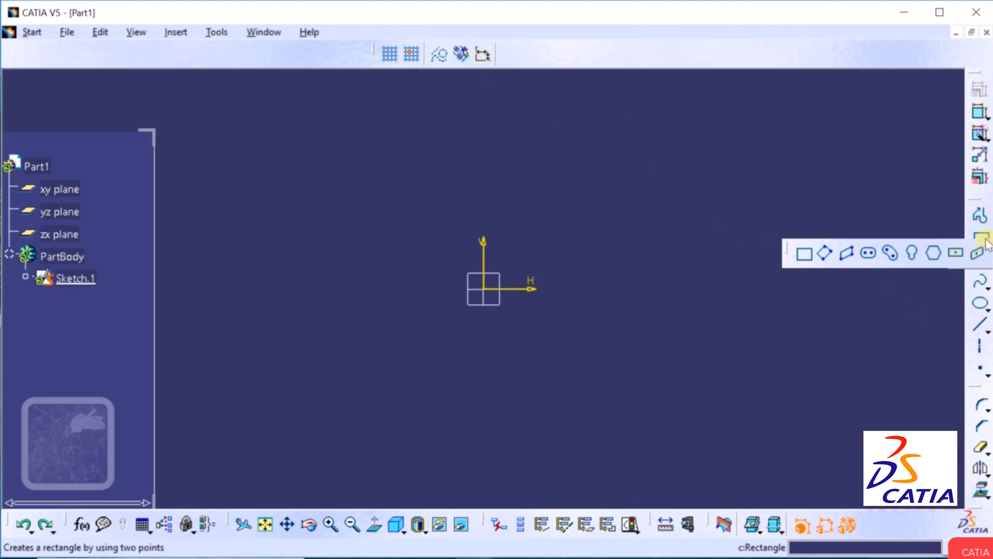
click(810, 253)
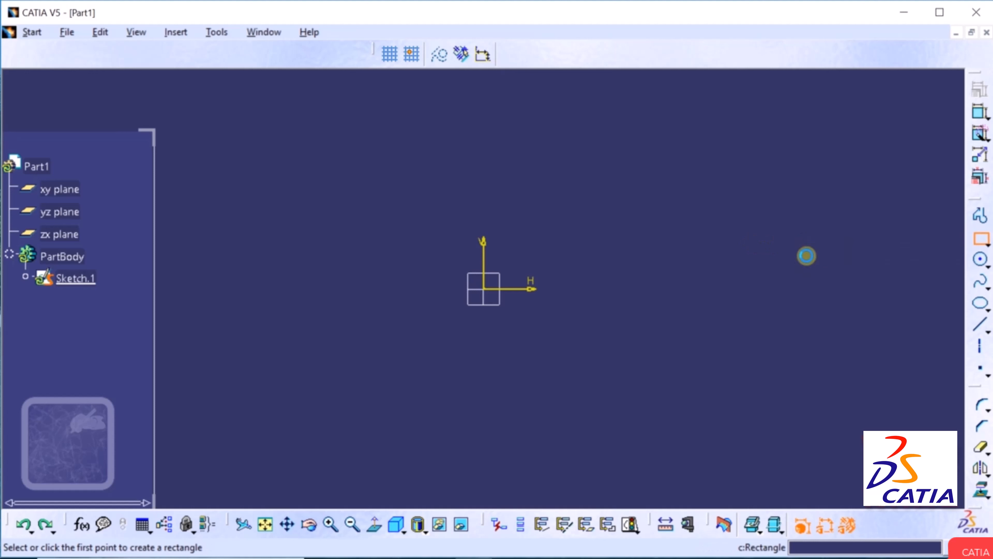
click(600, 354)
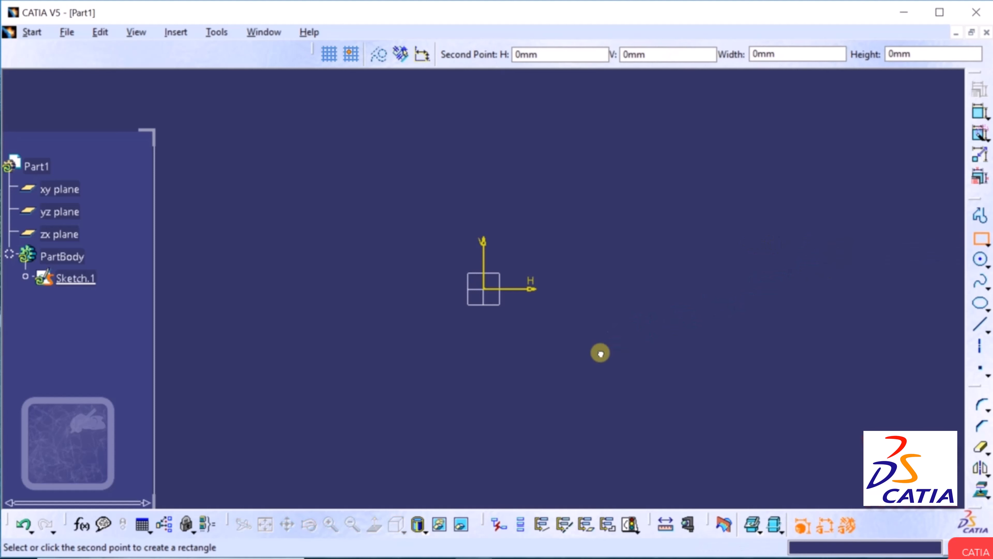
click(898, 188)
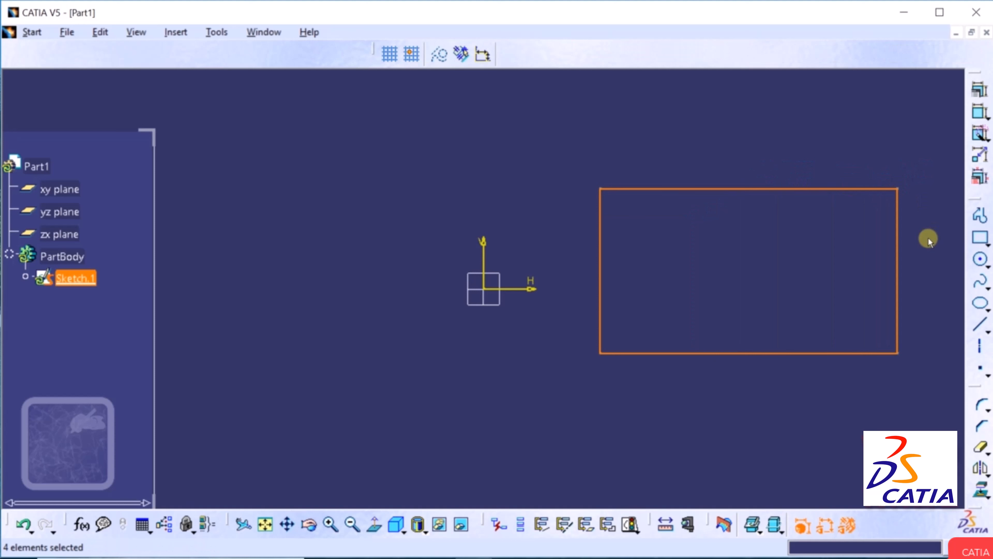
click(779, 426)
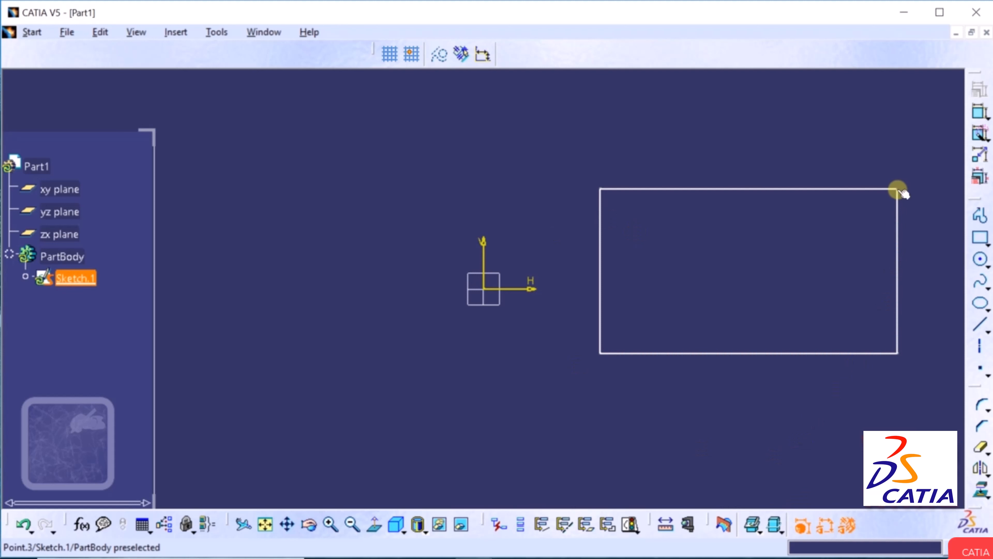
Drag two corners to show the rectangle distorting, then undo twice to restore it.
mouse_move(897, 190)
mouse_down()
mouse_move(865, 181)
mouse_move(790, 213)
mouse_move(774, 252)
mouse_move(877, 197)
mouse_move(898, 215)
mouse_move(782, 290)
mouse_move(888, 161)
mouse_move(909, 216)
mouse_move(899, 167)
mouse_move(898, 203)
mouse_move(895, 192)
mouse_up()
mouse_move(599, 188)
mouse_down()
mouse_move(656, 251)
mouse_move(459, 143)
mouse_move(622, 173)
mouse_move(606, 198)
mouse_up()
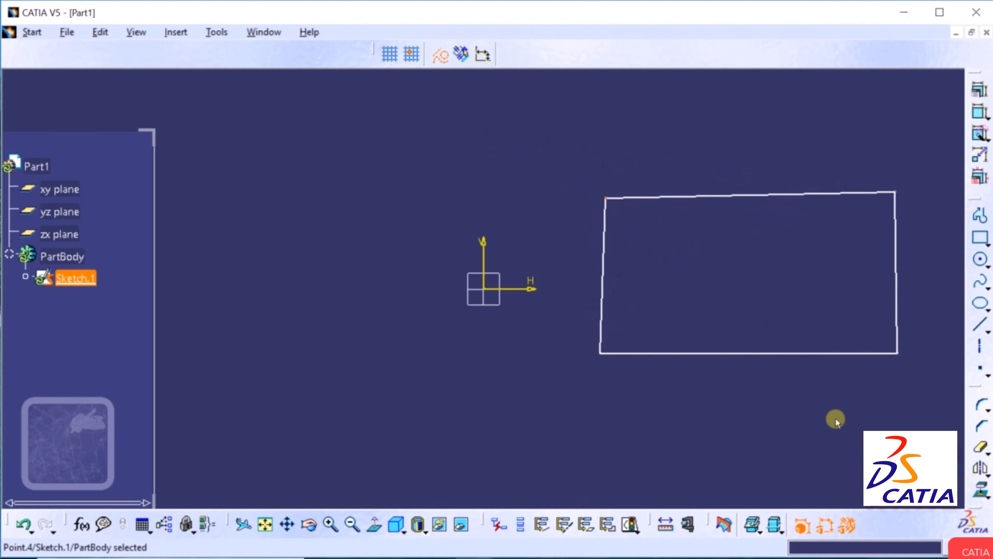
click(24, 525)
click(25, 525)
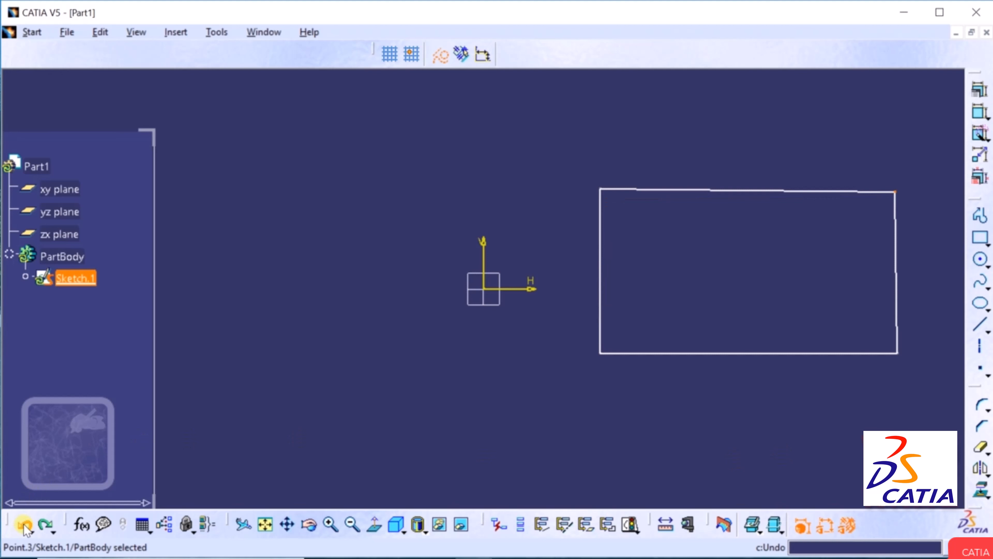
click(617, 406)
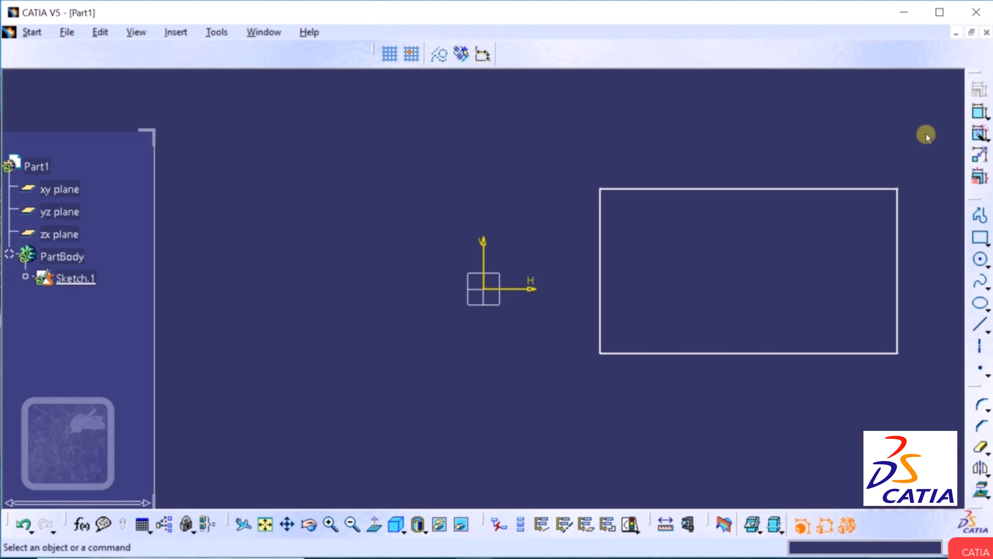
Add a 15.631 length dimension below the rectangle's bottom edge.
click(980, 114)
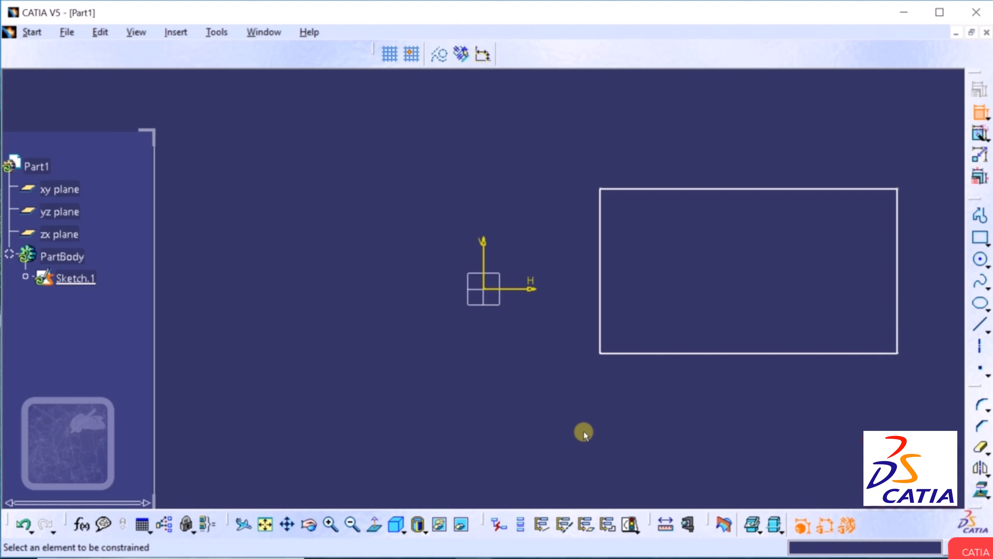
click(750, 354)
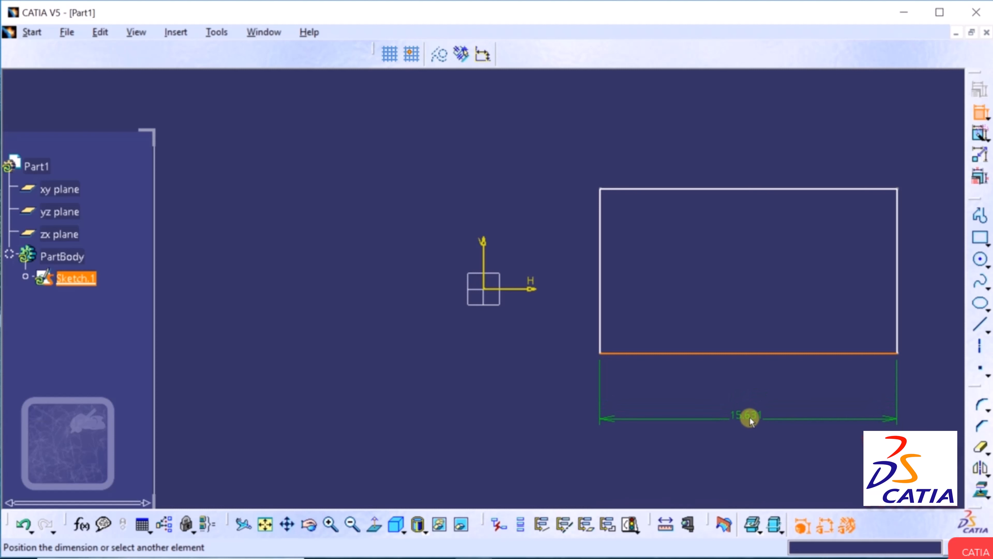
click(750, 417)
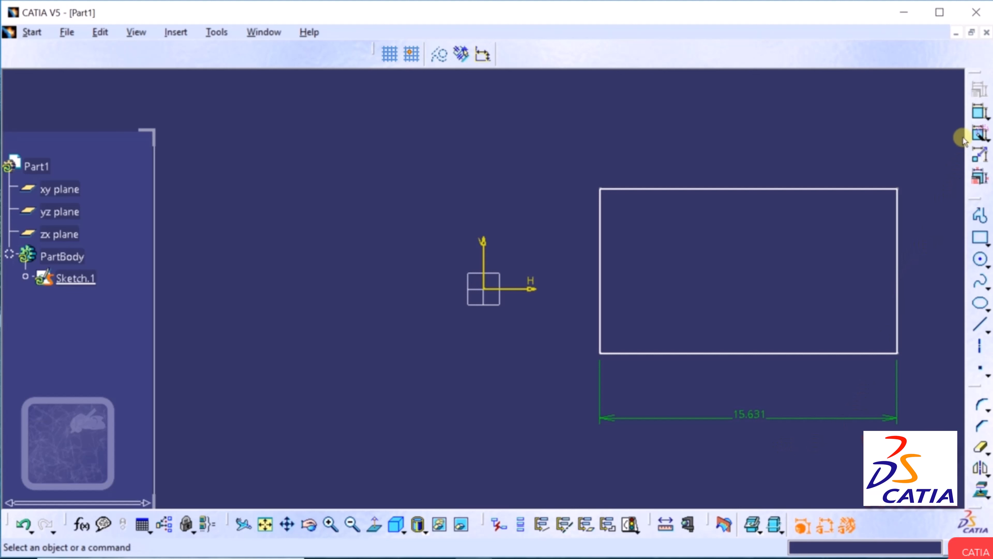
Add an 8.652 height dimension to the left of the rectangle's left edge.
click(981, 113)
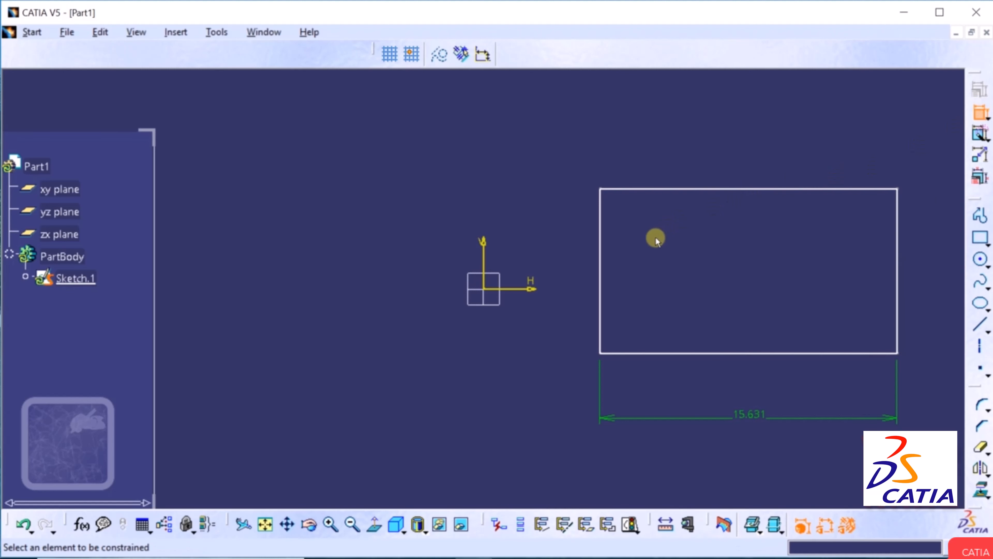
click(602, 261)
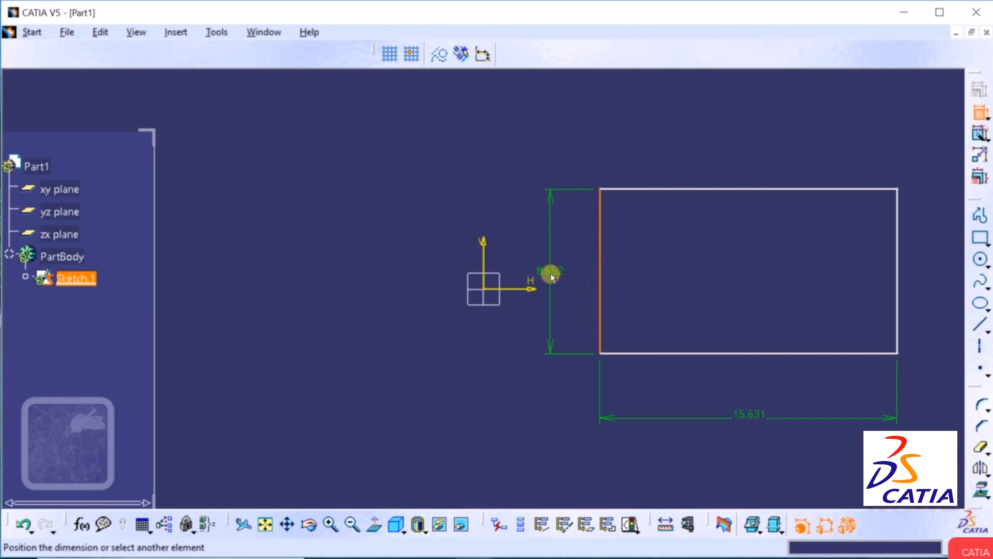
click(550, 273)
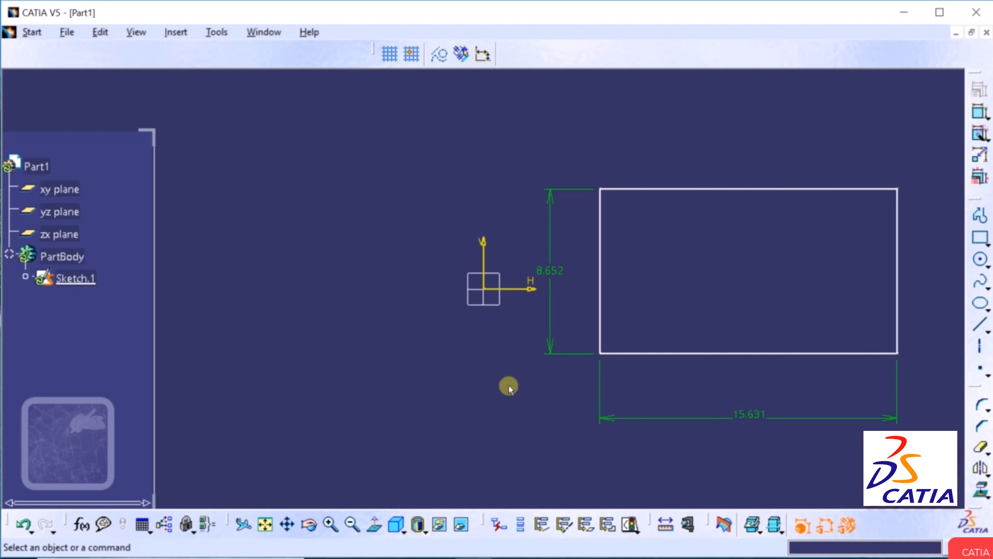
Set the left-edge height dimension value to 10 in Constraint Definition.
double_click(555, 272)
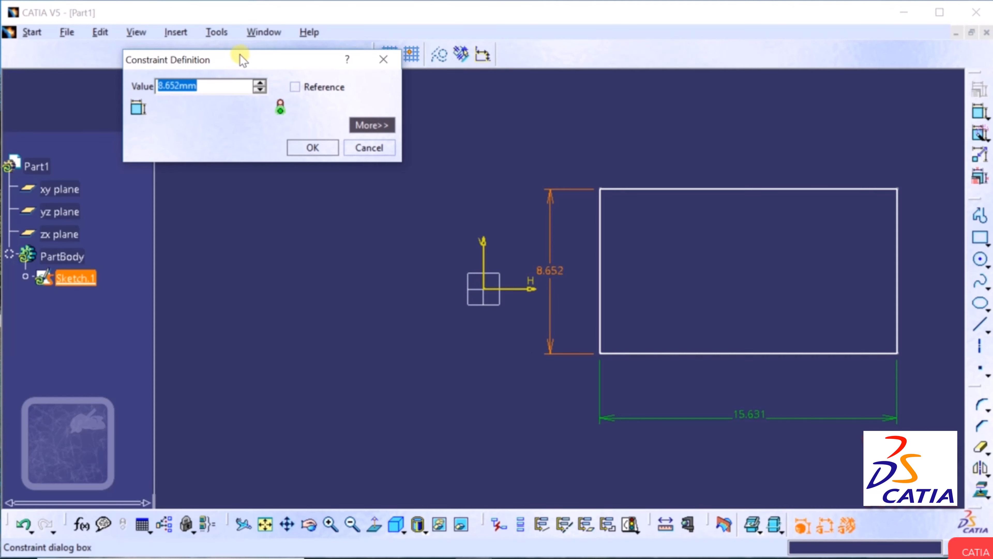
drag(240, 57, 285, 196)
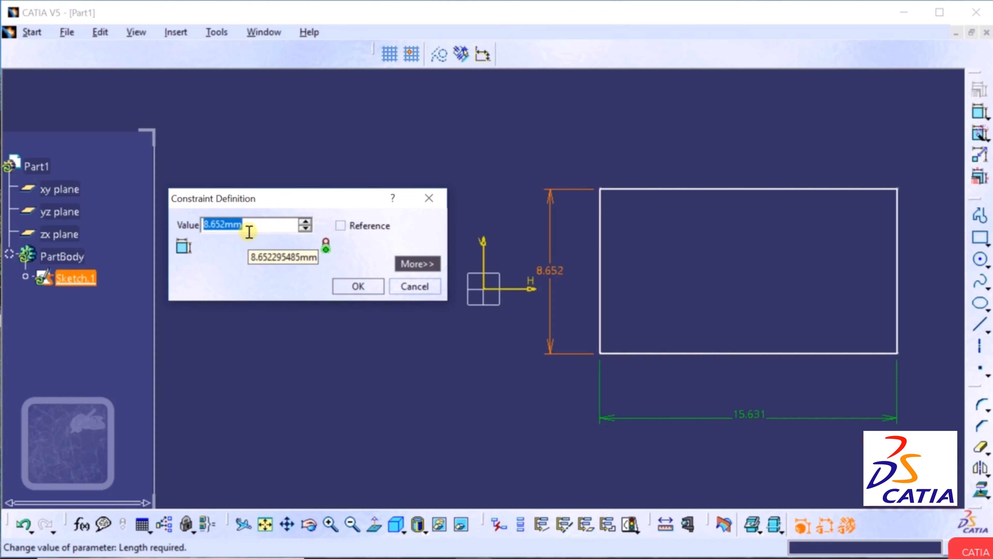
text(10)
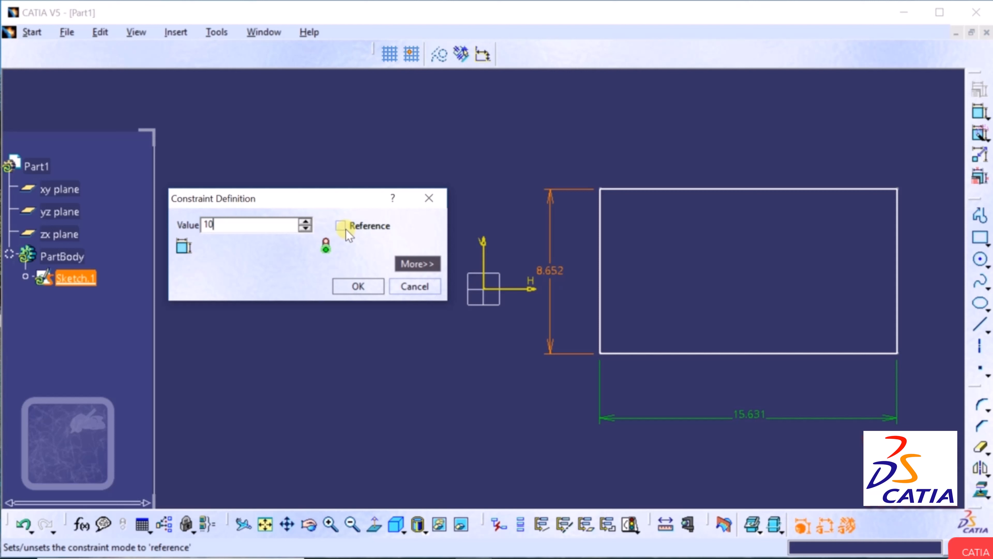
click(417, 264)
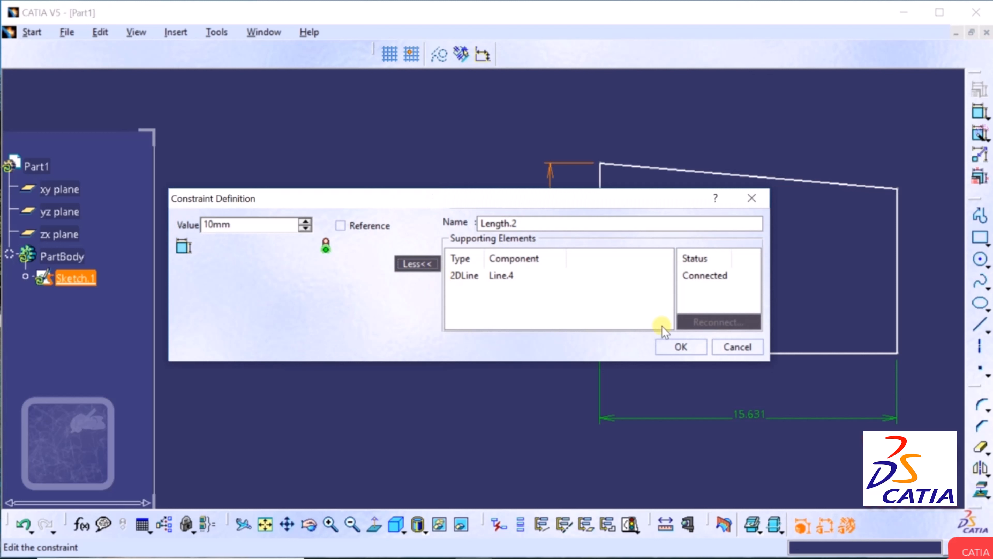
click(417, 264)
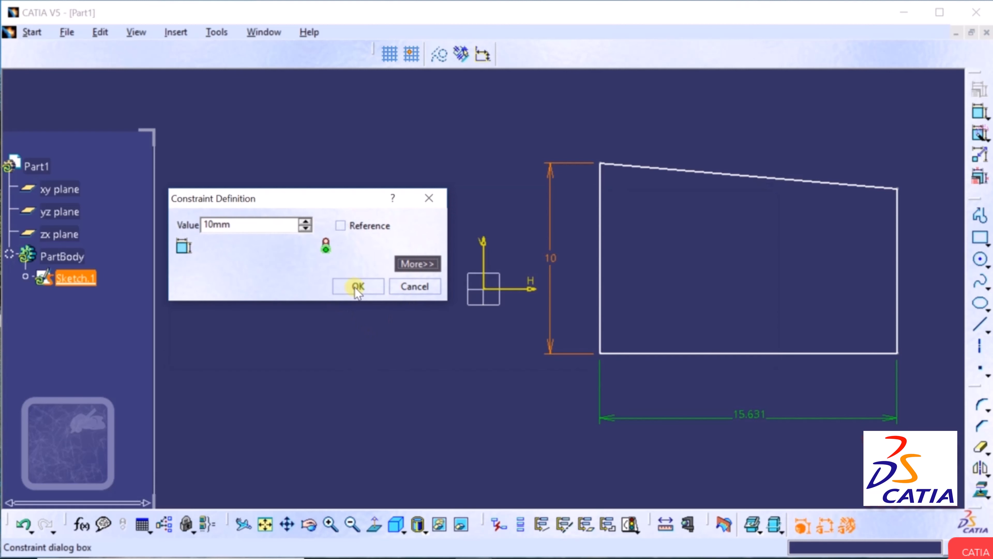
click(358, 287)
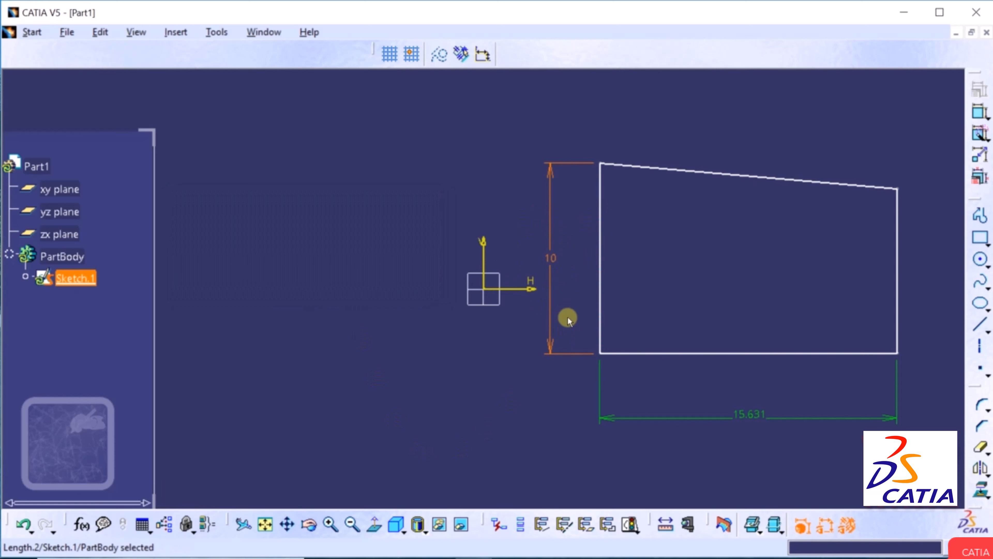
click(438, 377)
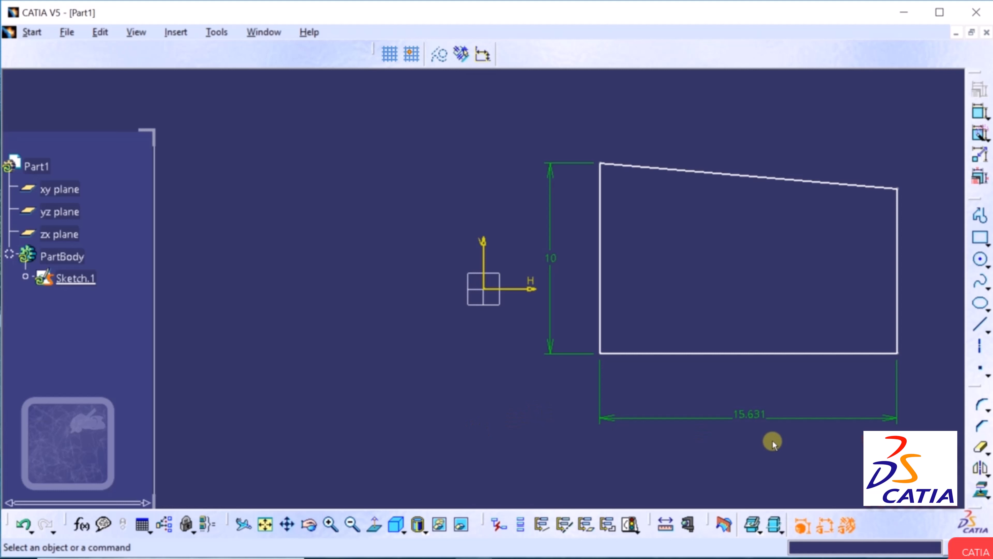
Set the bottom width dimension value to 15, replacing 15.631.
double_click(748, 416)
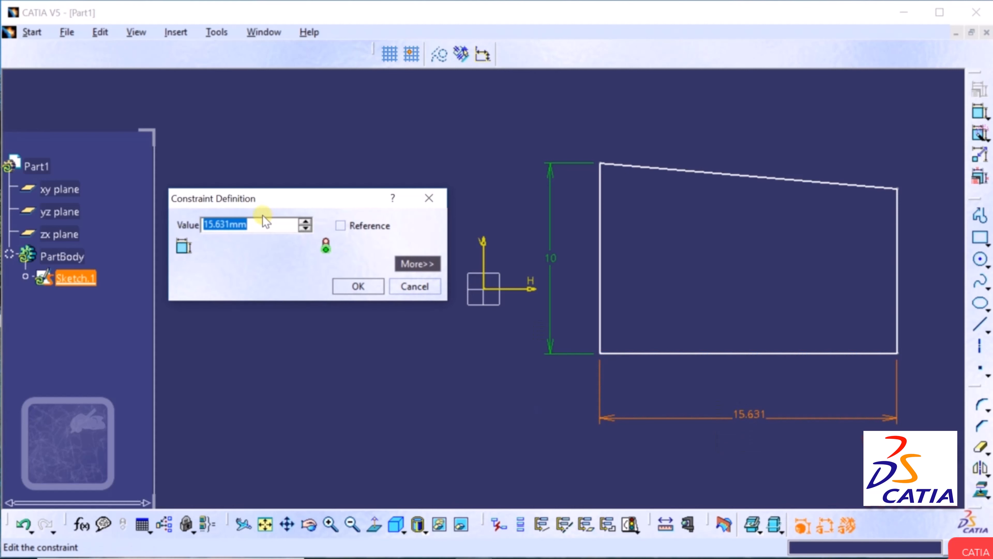
text(15)
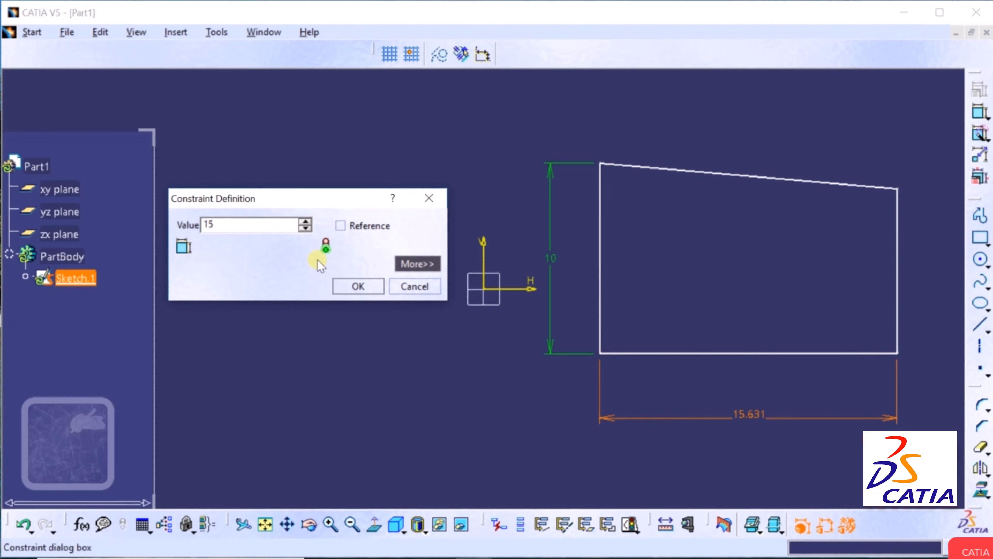
click(364, 285)
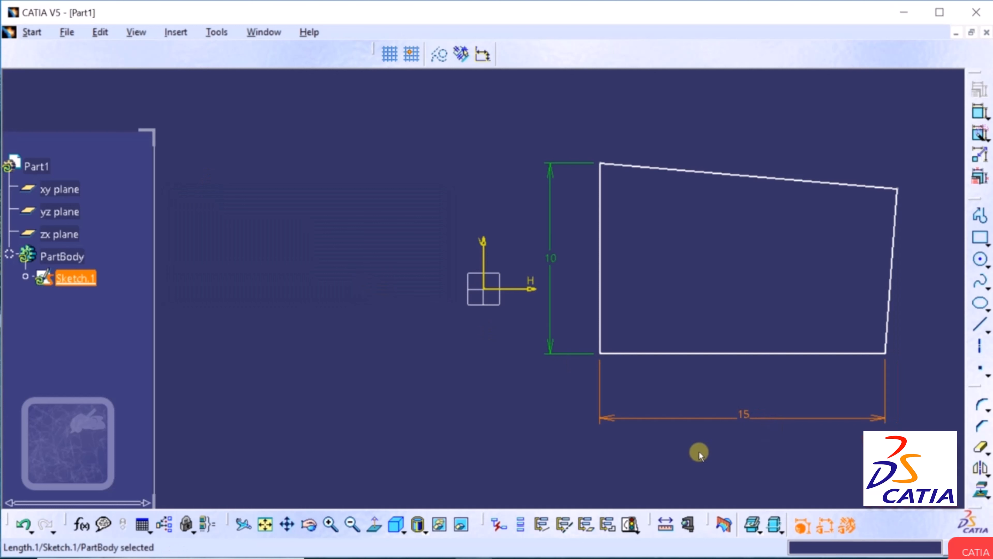
click(687, 456)
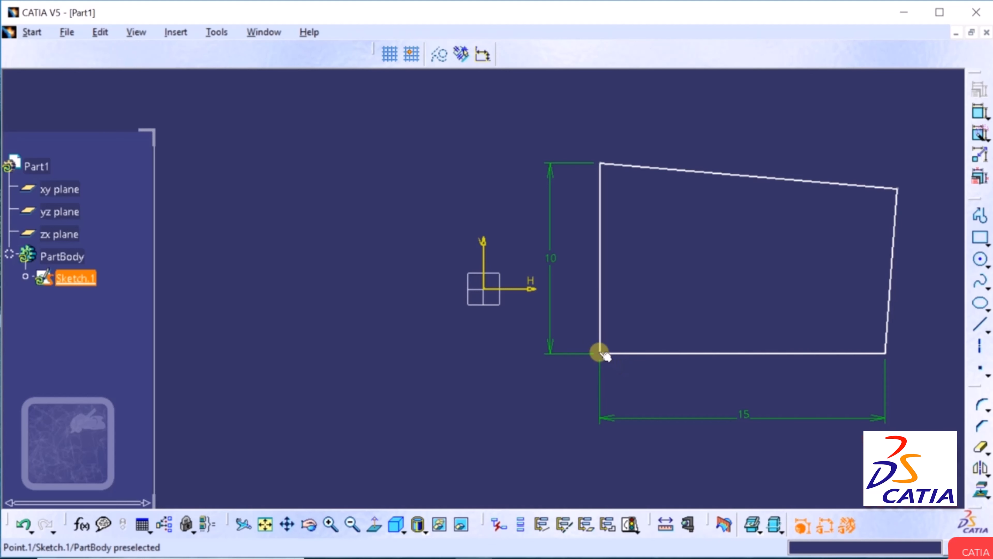
Drag the lower-left corner to test the constraints, then undo back to the 15.631 × 8.652 rectangle.
mouse_move(600, 352)
mouse_down()
mouse_move(512, 383)
mouse_move(582, 362)
mouse_move(540, 366)
mouse_move(397, 335)
mouse_move(268, 271)
mouse_move(354, 305)
mouse_move(652, 279)
mouse_move(516, 348)
mouse_move(560, 344)
mouse_move(375, 387)
mouse_up()
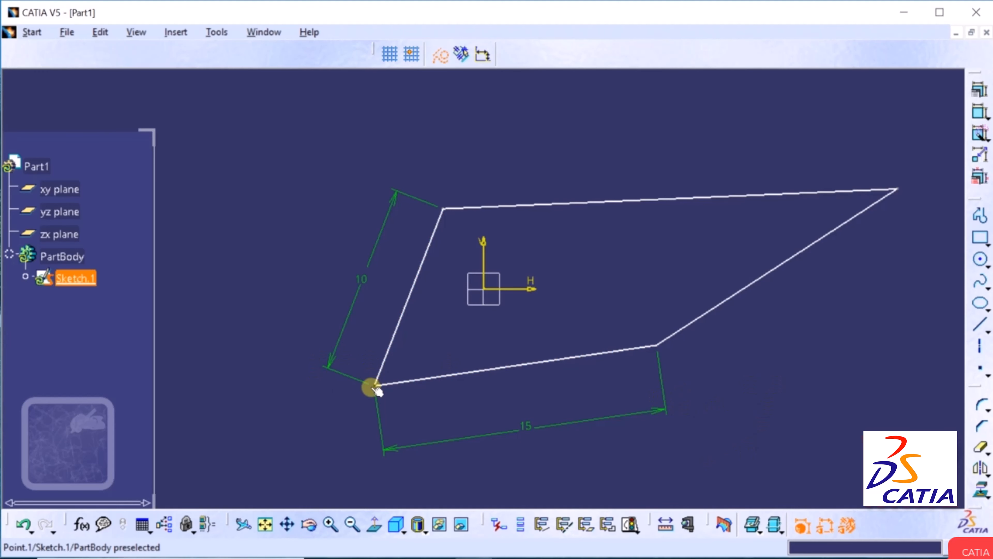
mouse_move(372, 384)
mouse_down()
mouse_move(507, 418)
mouse_move(506, 442)
mouse_up()
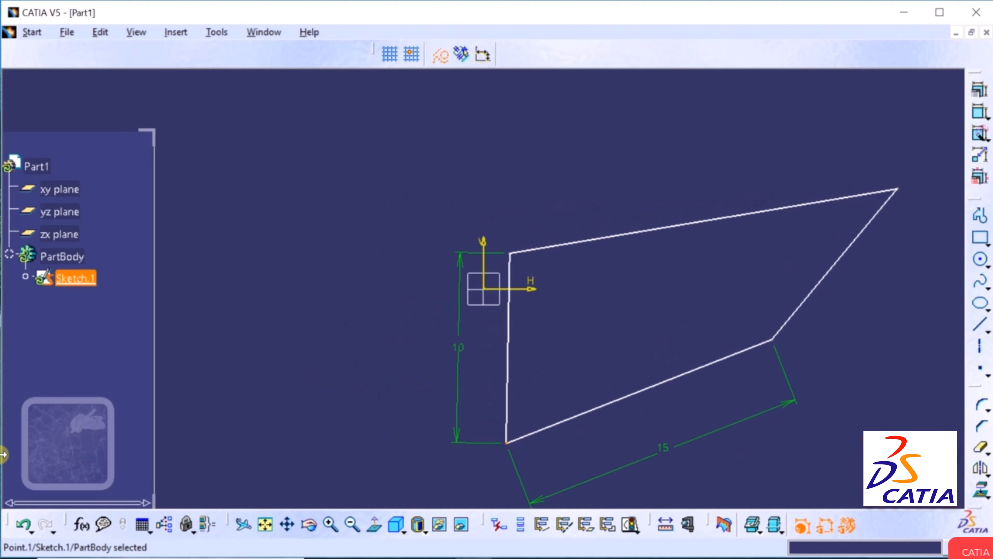
click(22, 525)
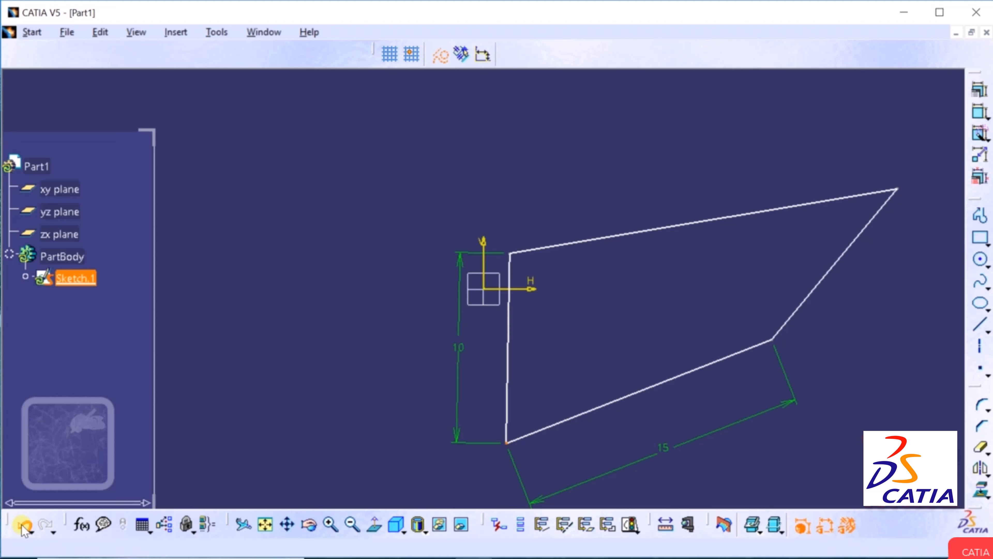
click(23, 525)
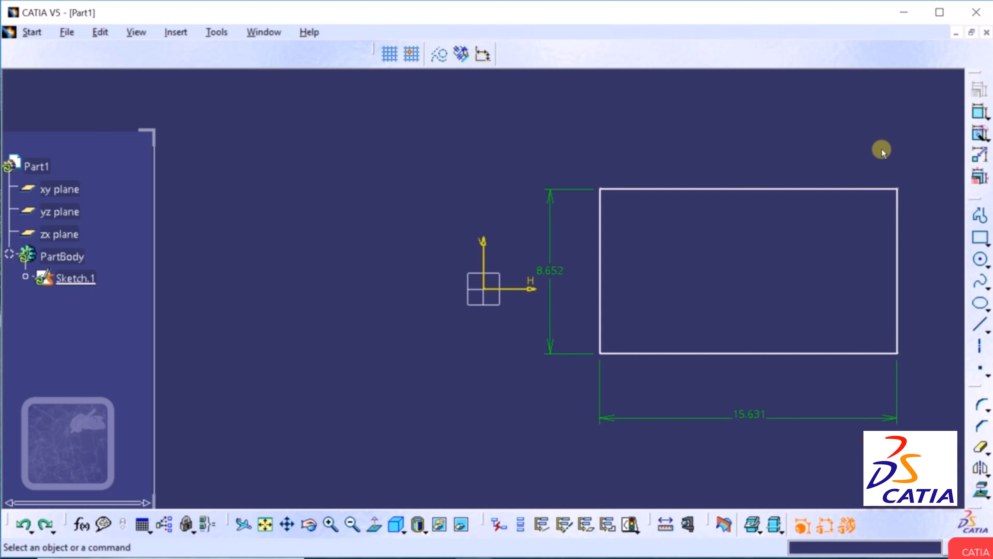
Dimension the 17.866 diagonal between the lower-left and upper-right corners.
click(980, 113)
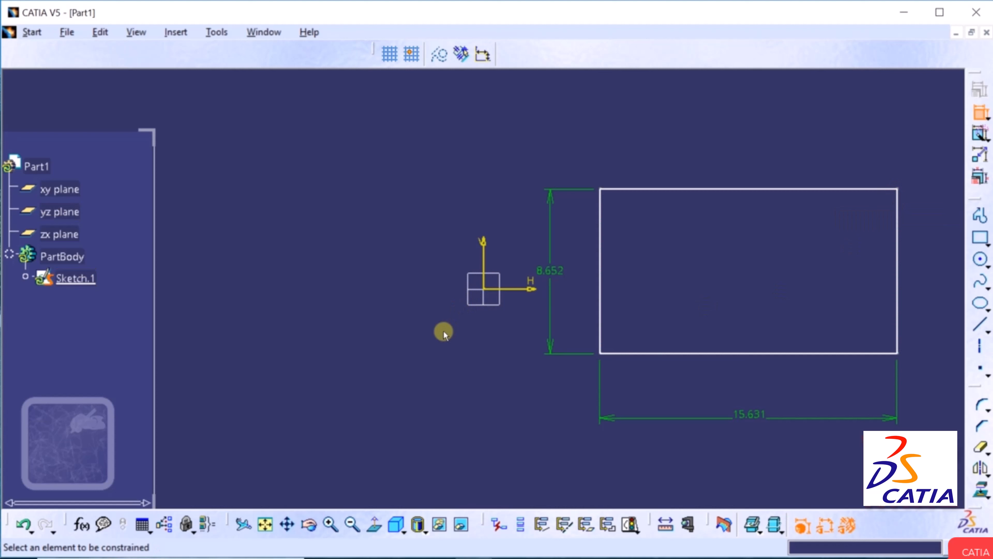
click(600, 353)
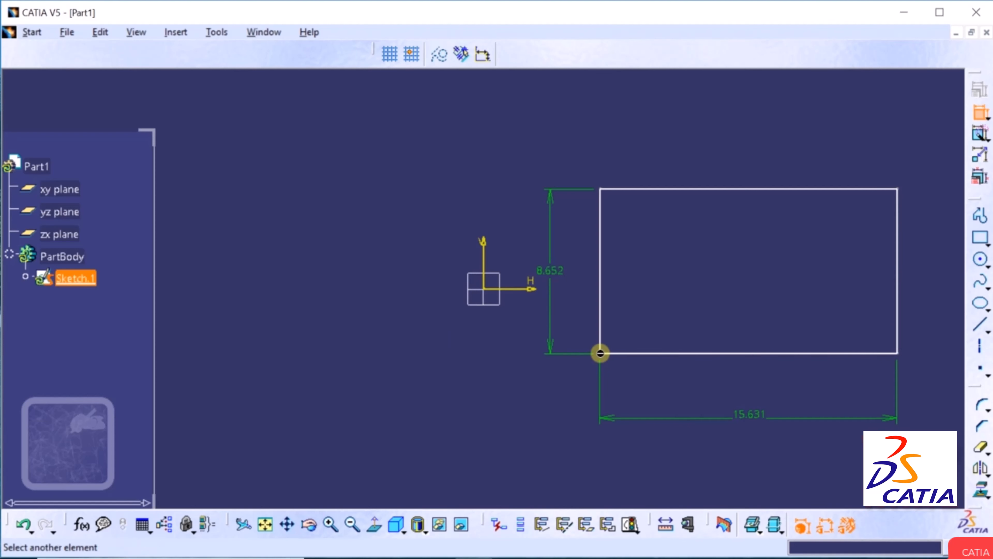
click(895, 190)
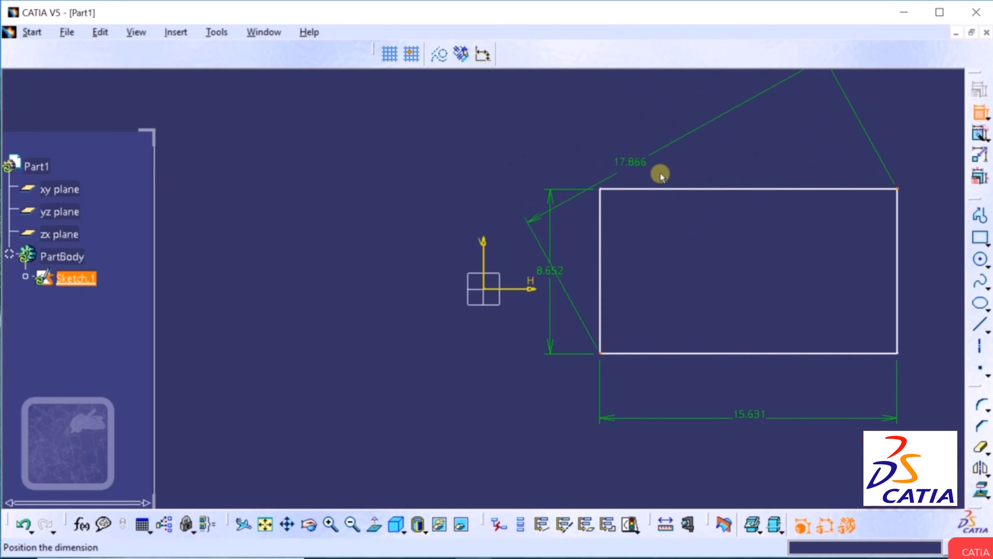
click(629, 129)
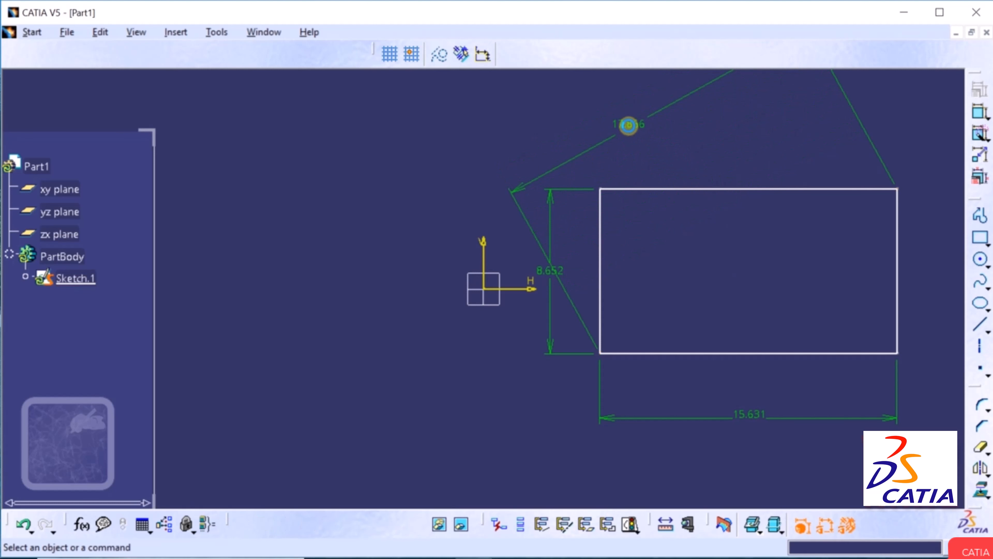
click(287, 524)
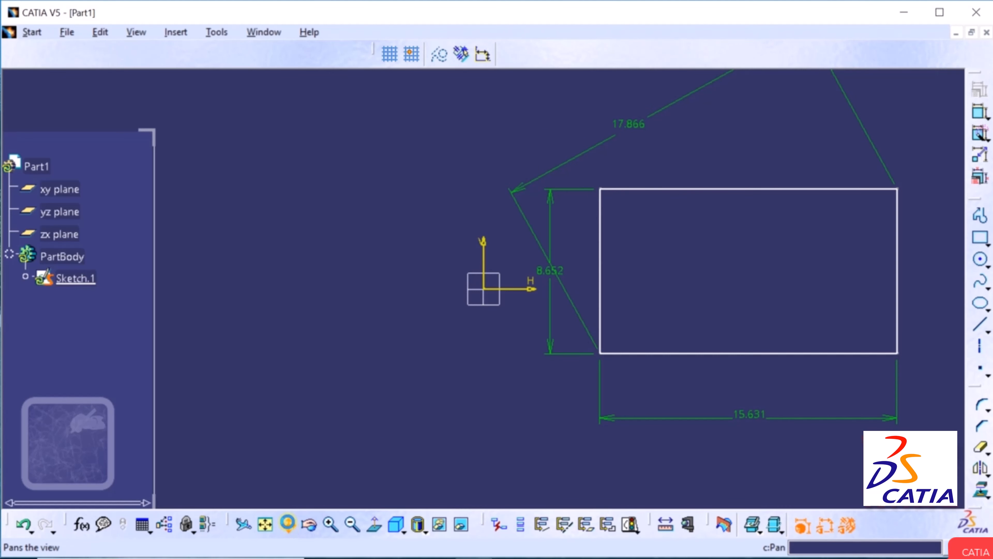
mouse_move(484, 215)
mouse_down()
mouse_move(266, 275)
mouse_move(241, 261)
mouse_up()
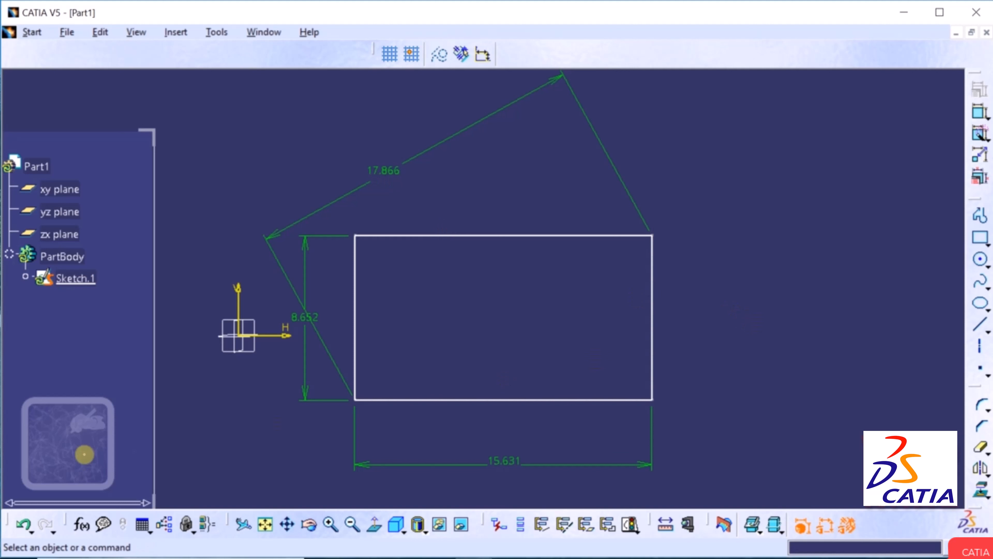
Undo the 17.866 dimension, then draw a line from the bottom-left to top-right corner.
click(19, 523)
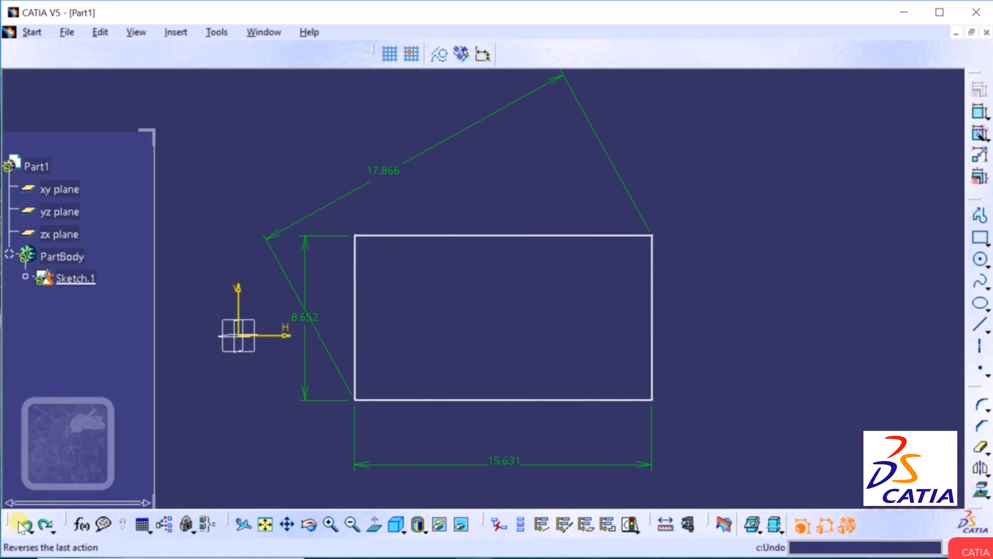
click(22, 524)
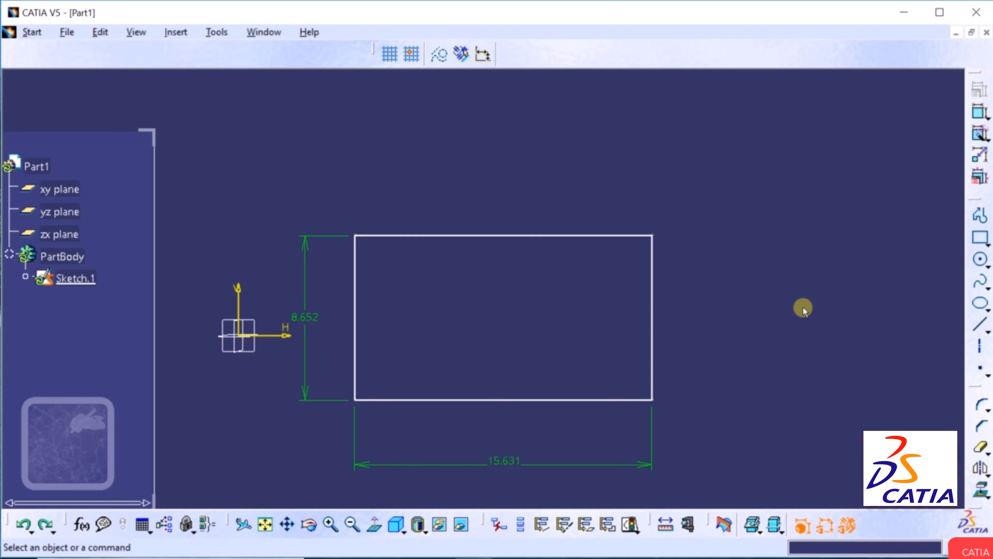
click(982, 325)
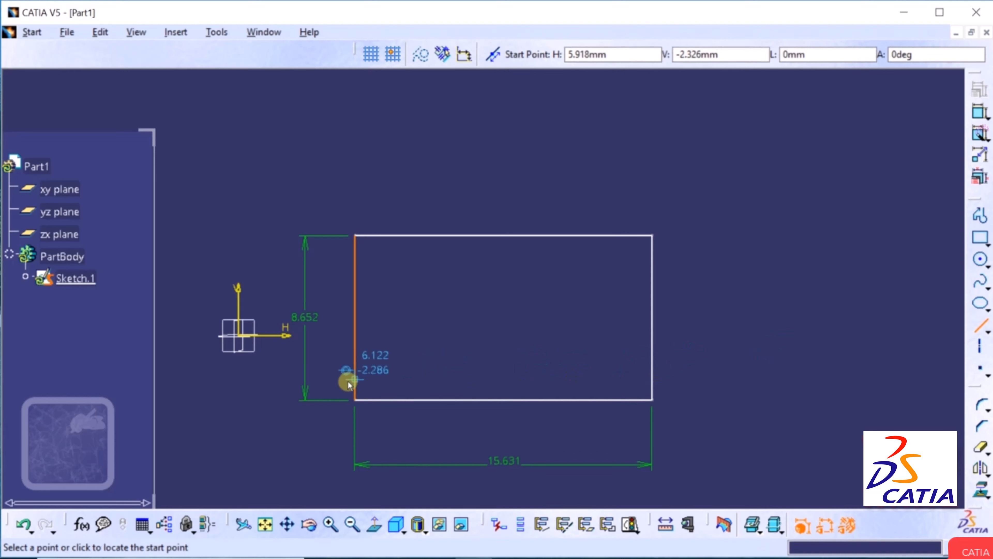
click(355, 399)
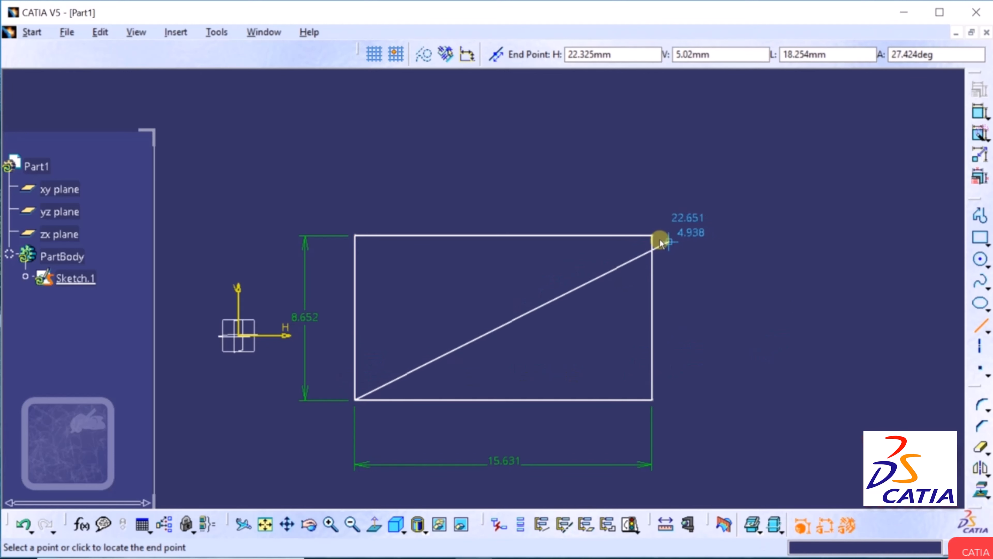
click(651, 235)
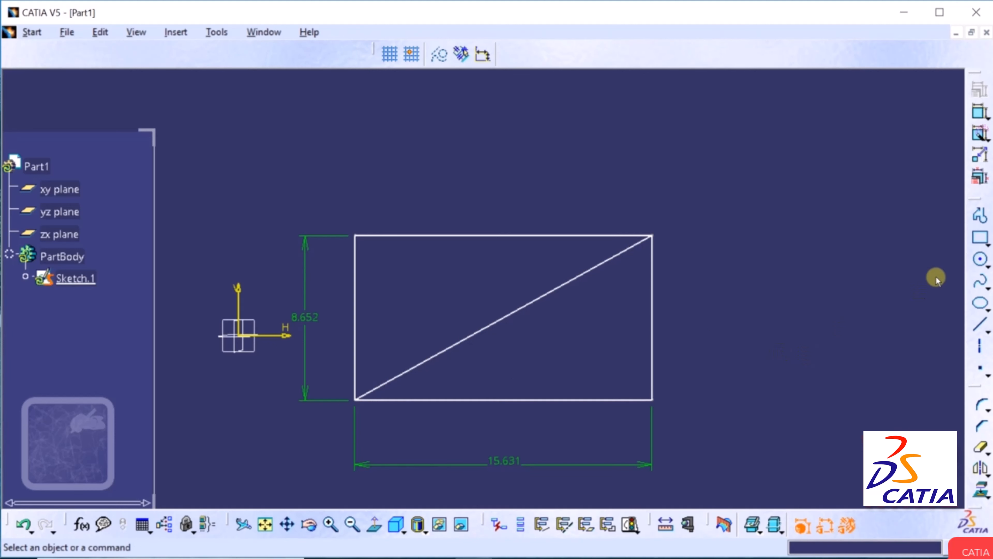
Dimension the 28.966° angle between the bottom edge and the diagonal.
click(979, 115)
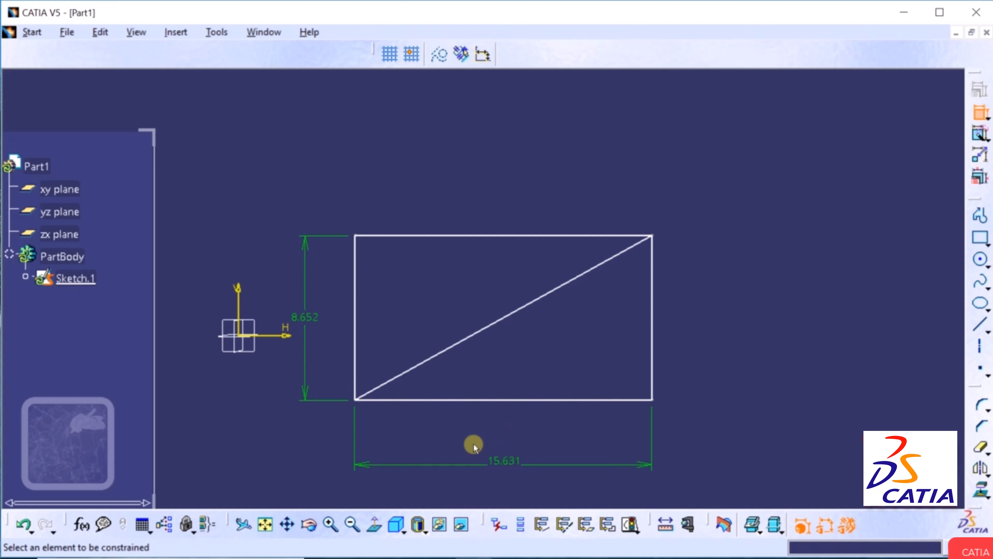
click(451, 400)
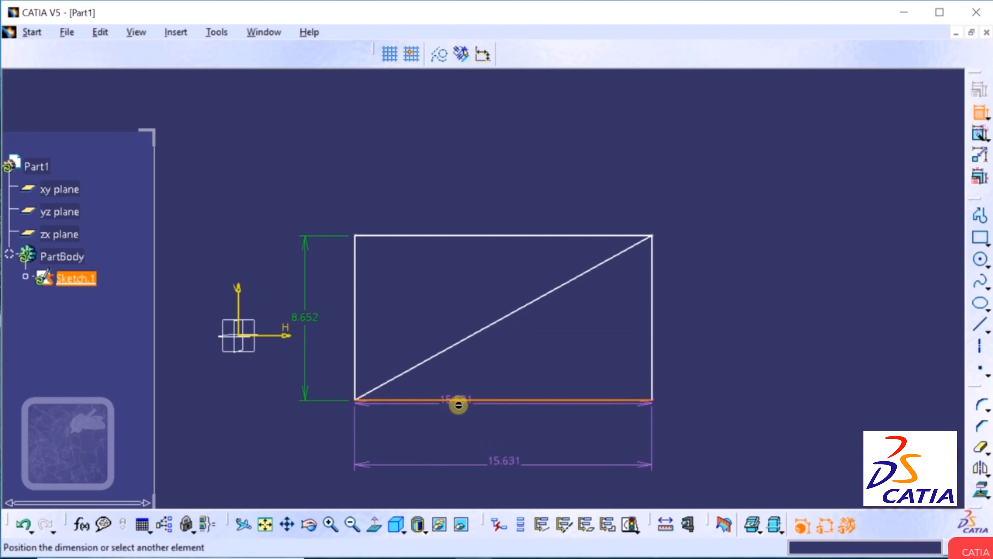
click(445, 350)
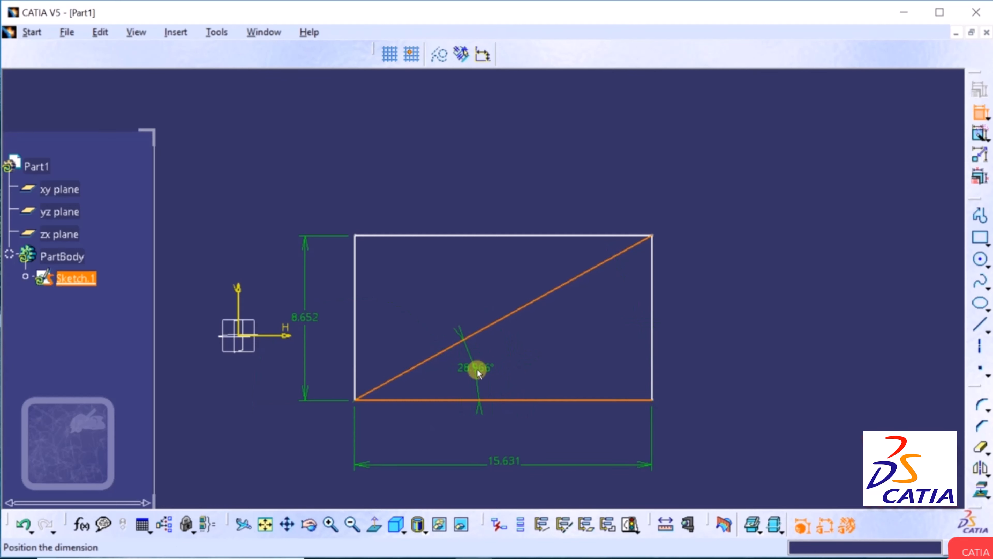
click(477, 371)
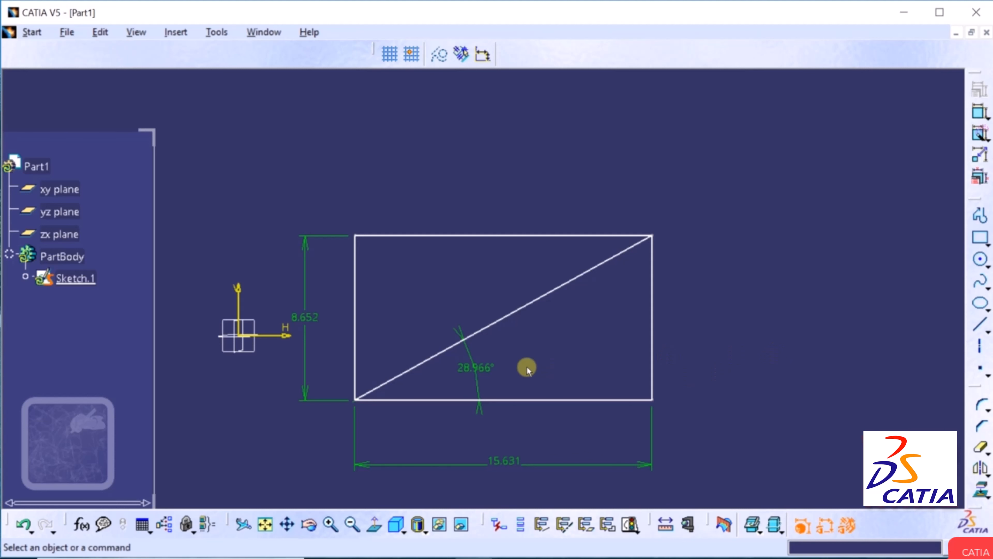
Open the angle's definition and inspect its name Angle.4 and supporting elements Line.1 and Line.5.
click(485, 367)
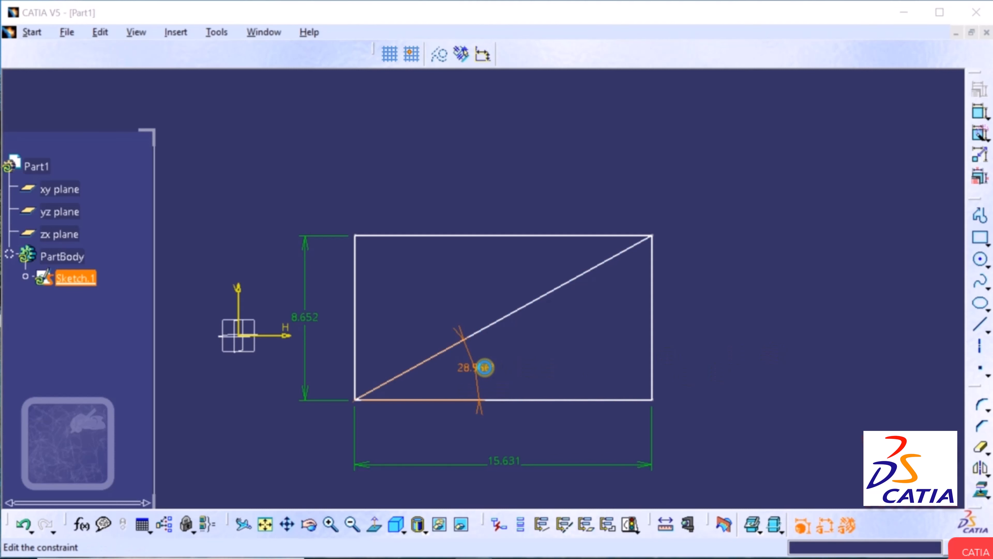
double_click(485, 367)
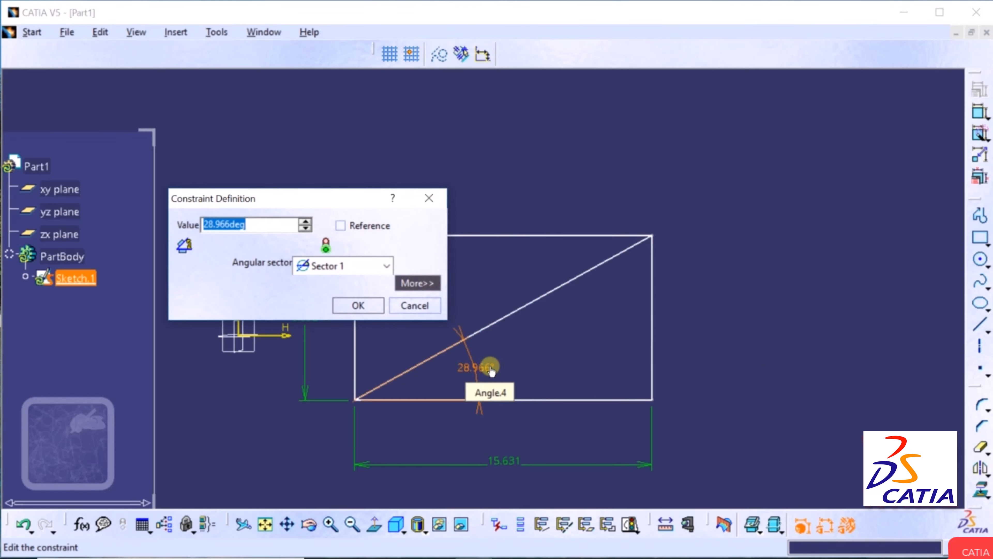
click(410, 283)
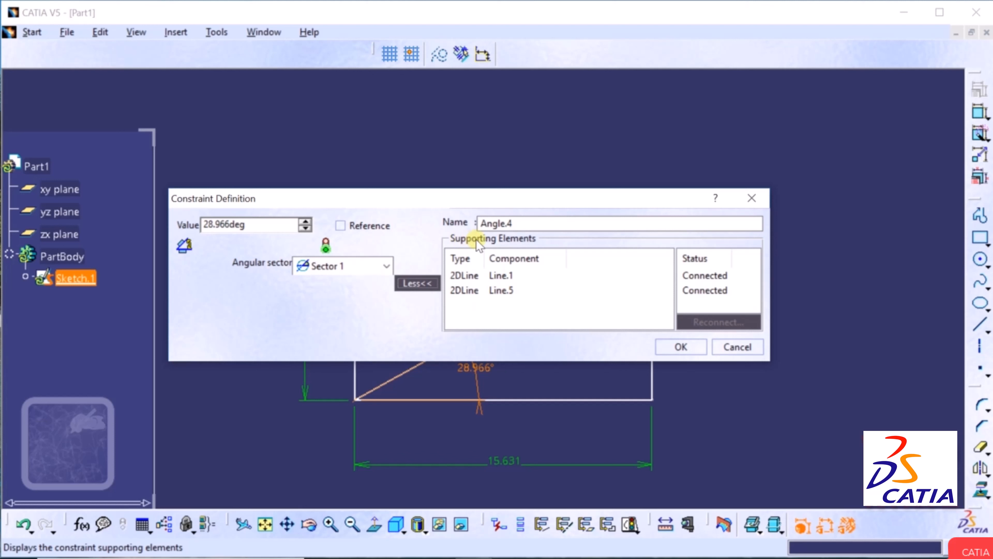
click(506, 276)
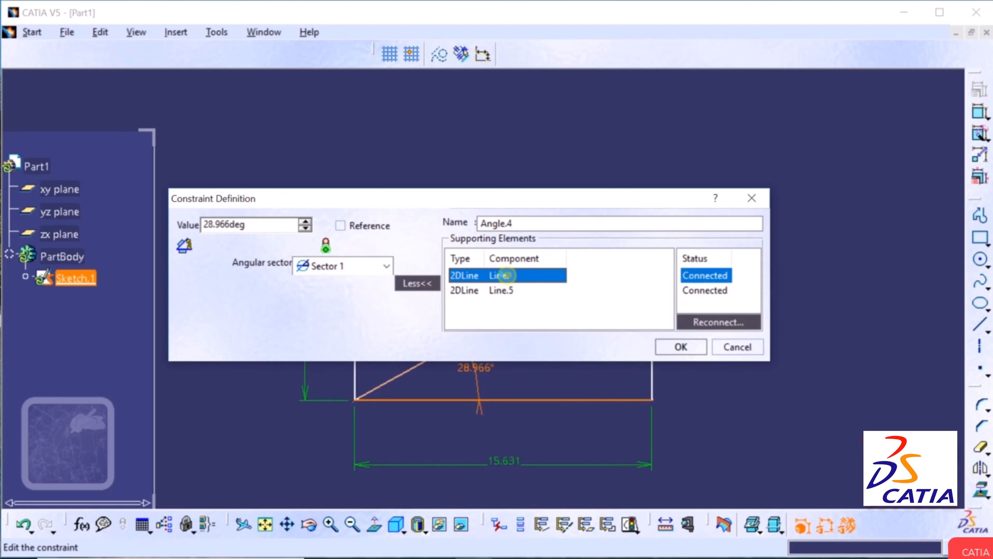
click(506, 290)
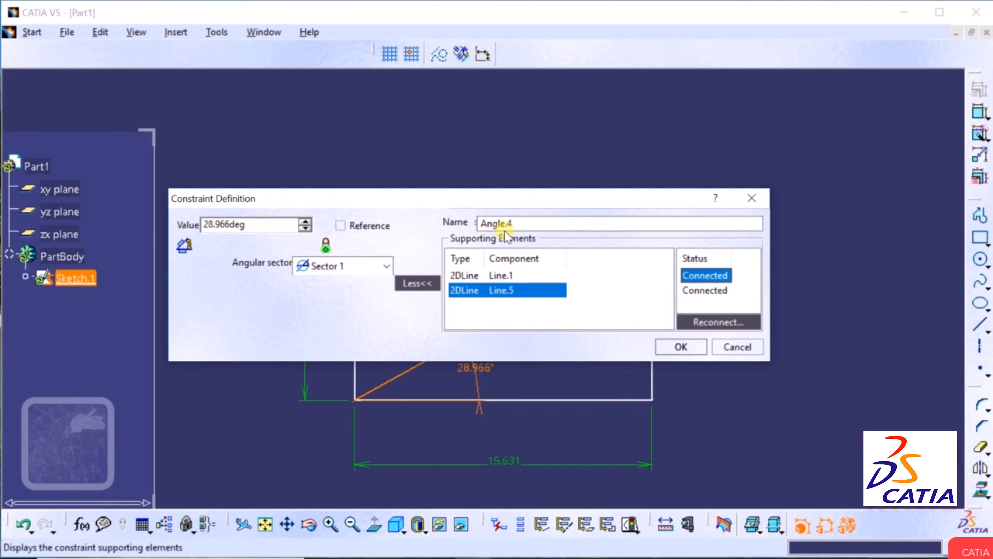
double_click(499, 224)
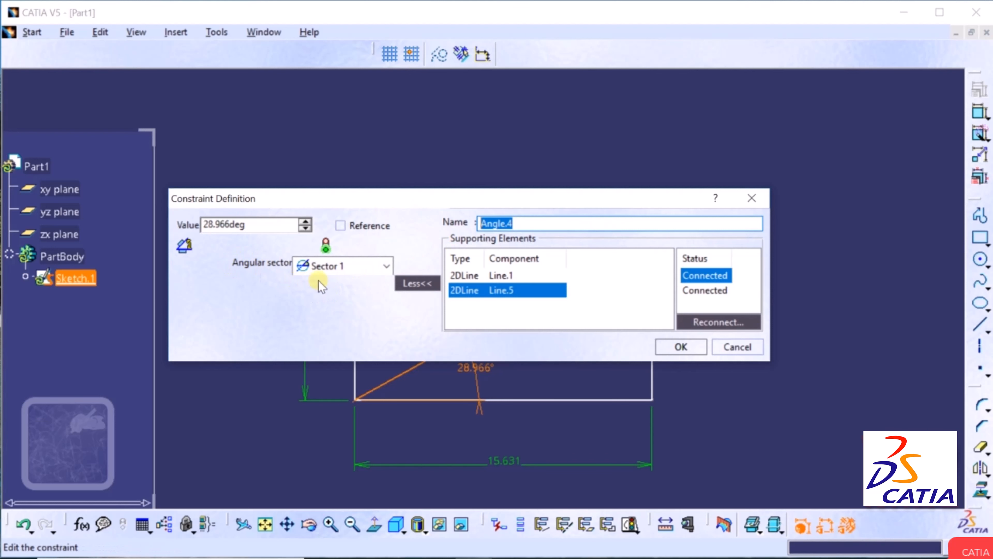
drag(416, 205, 489, 87)
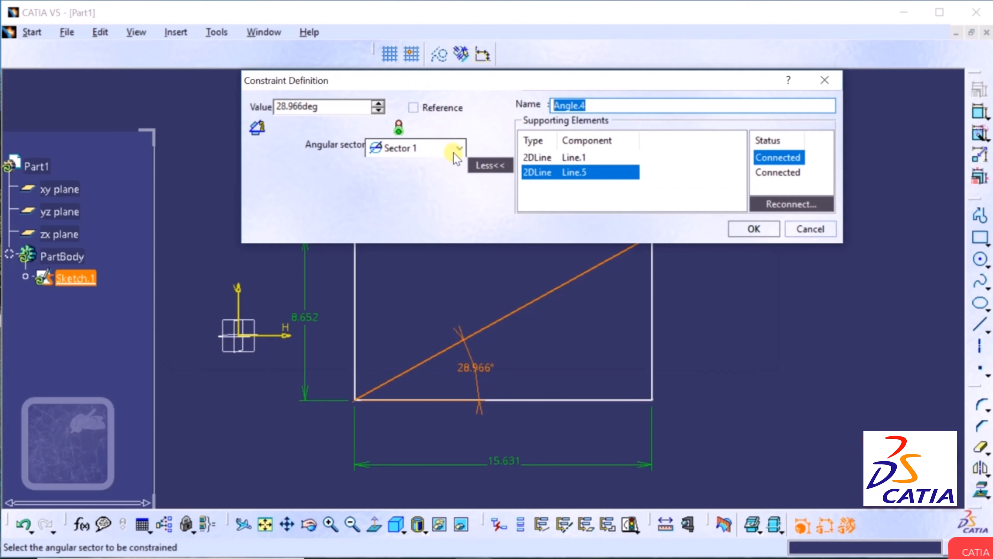
Try angular Sectors 2, 3 and 4, then keep Sector 1 and confirm.
click(455, 150)
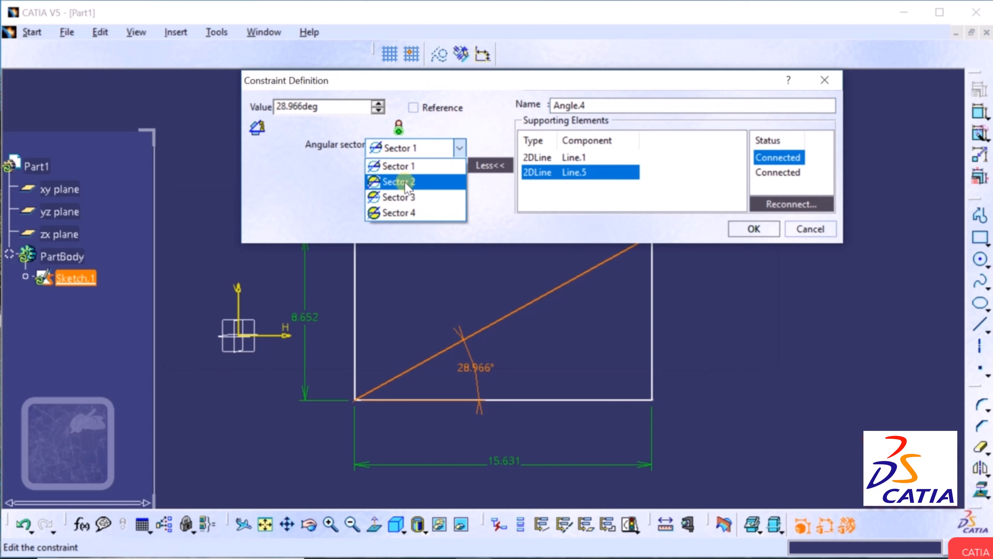
click(387, 183)
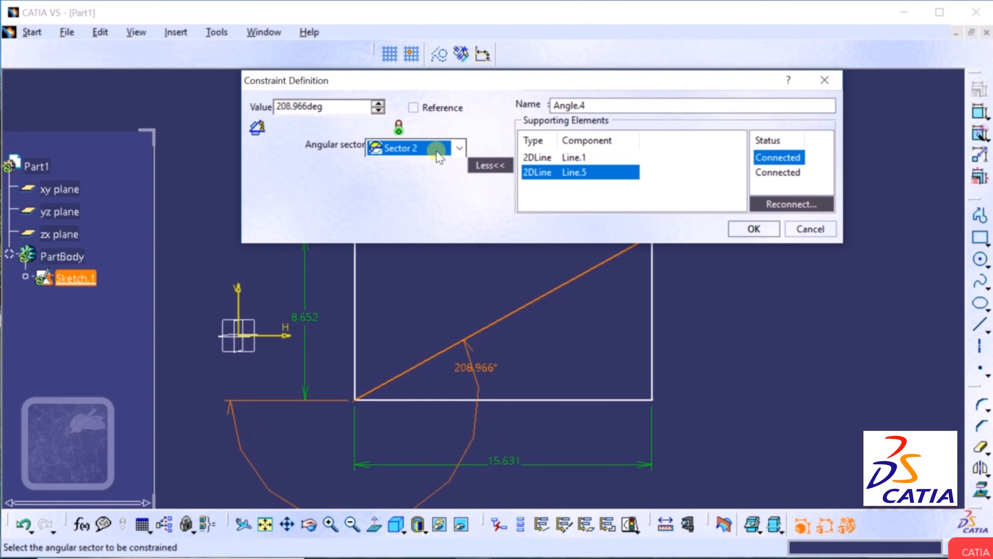
scroll(413, 147, down, 1)
click(412, 151)
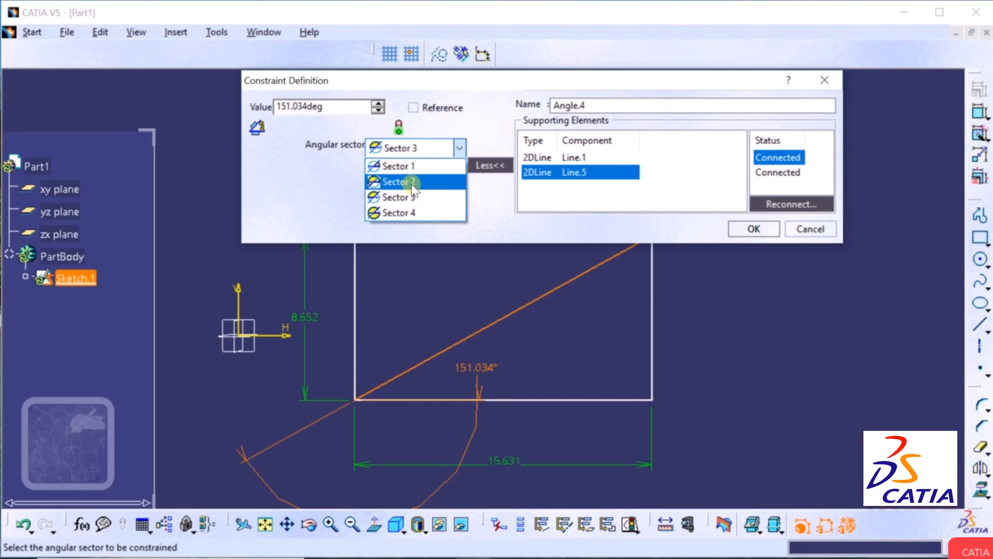
click(399, 195)
click(429, 149)
click(422, 210)
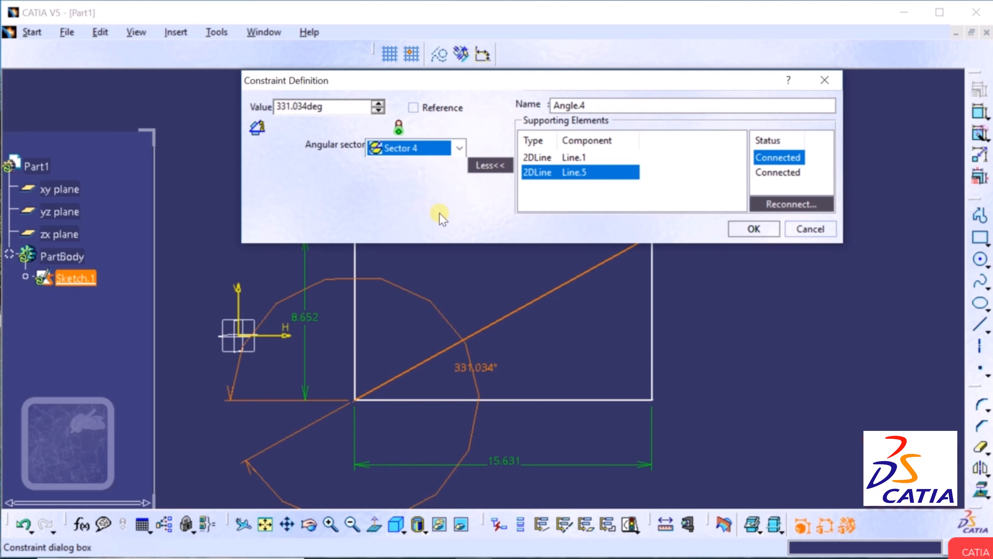
click(409, 149)
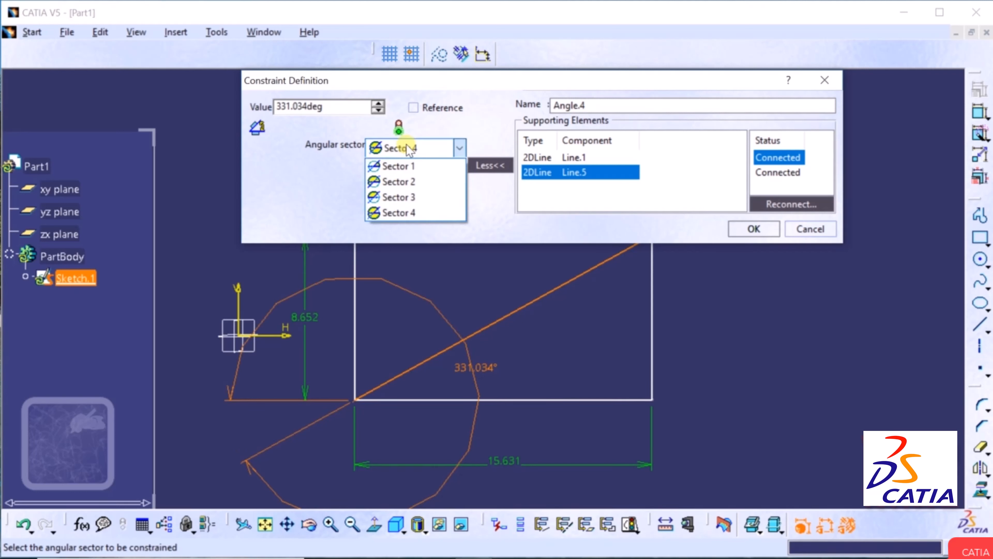
click(399, 168)
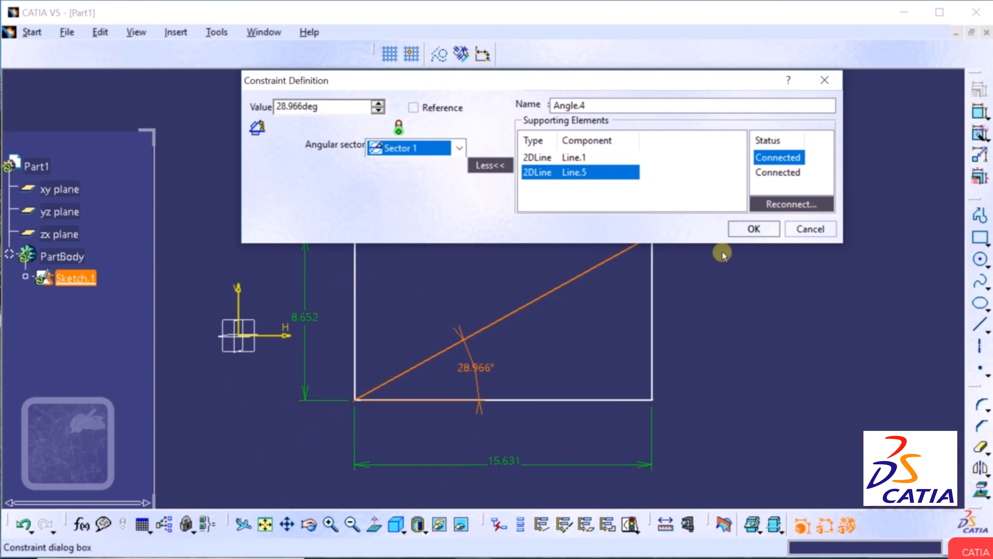
click(753, 229)
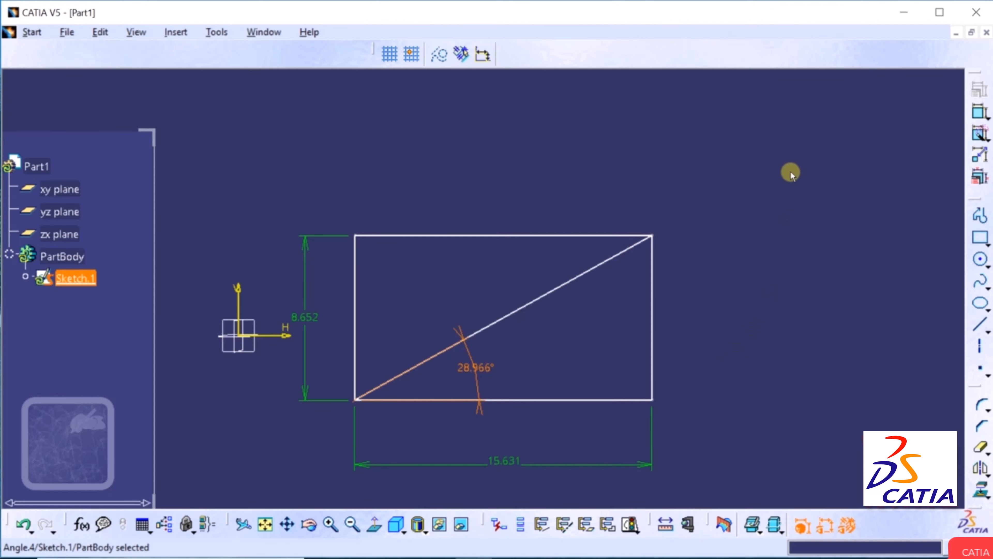
drag(761, 164, 300, 481)
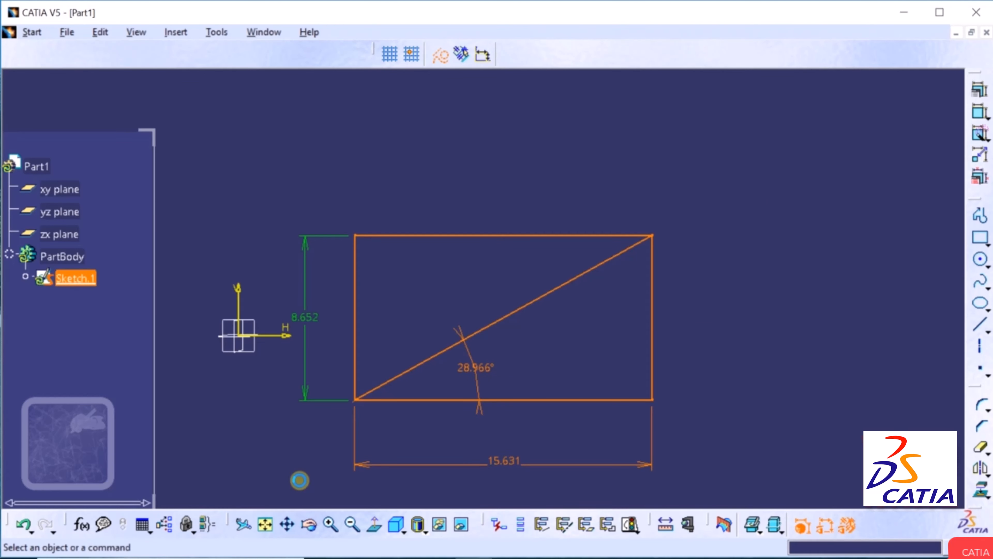
Delete the rectangle, diagonal and dimensions, then draw a centre-radius circle near the sketch middle.
key(Delete)
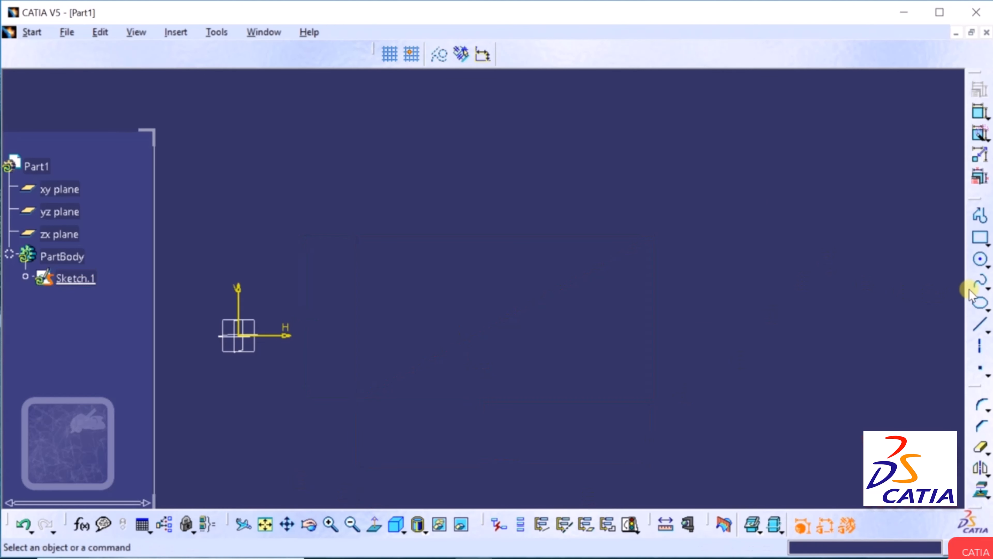
click(987, 267)
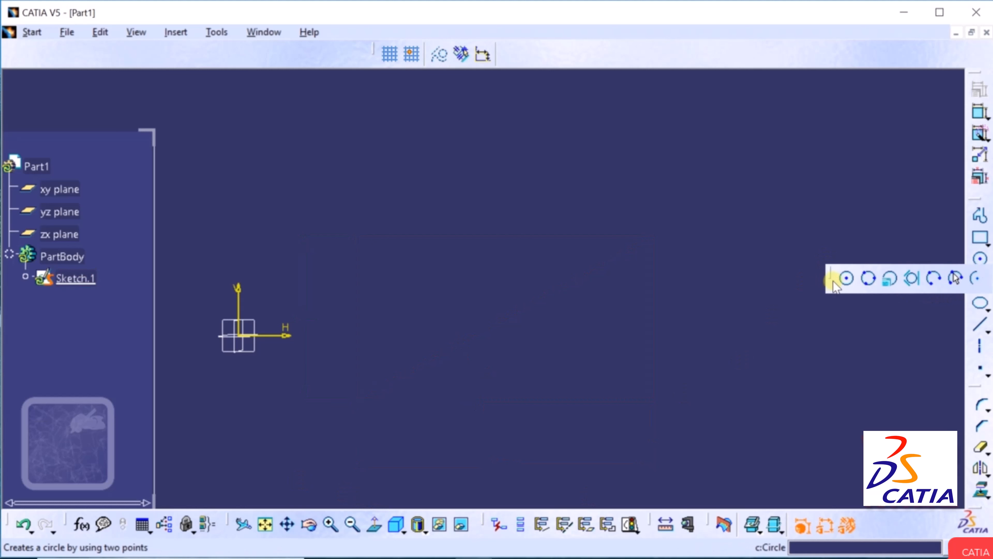
click(847, 278)
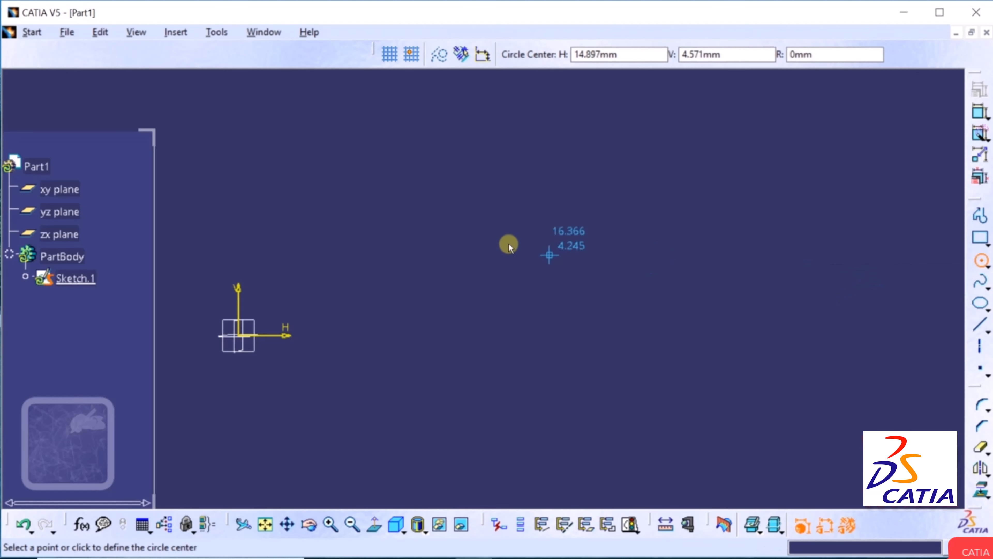
click(475, 272)
click(508, 196)
click(743, 224)
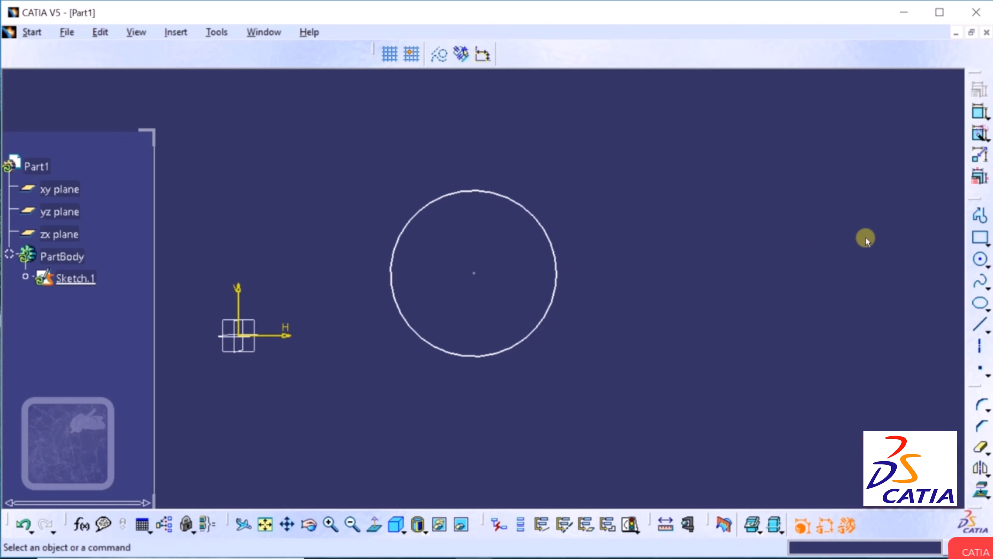
Dimension the circle's diameter (8.728), placing the dimension up-right of it.
click(979, 114)
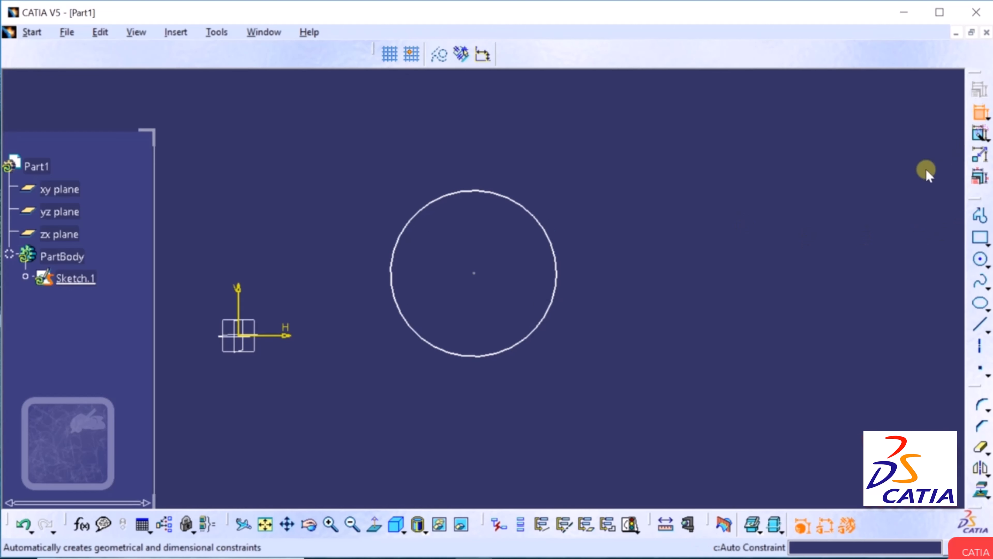
click(535, 215)
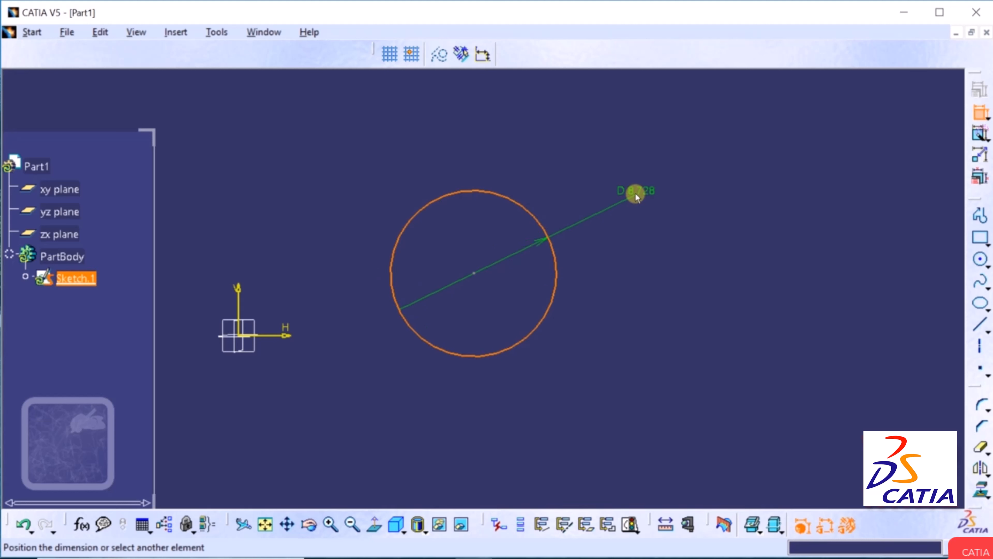
click(635, 194)
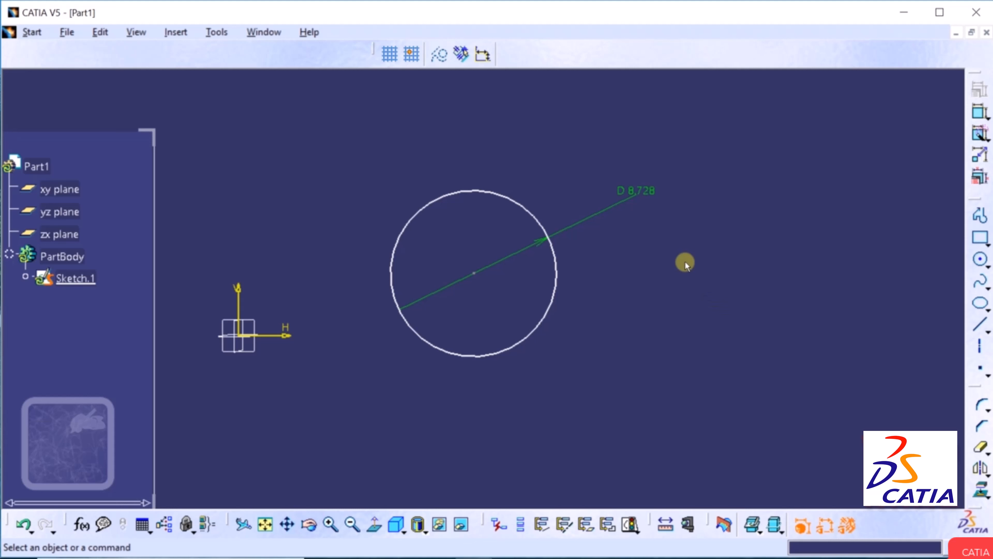
Edit the D 8.728 dimension, keep it as Diameter, and change its value to 10 mm.
click(641, 195)
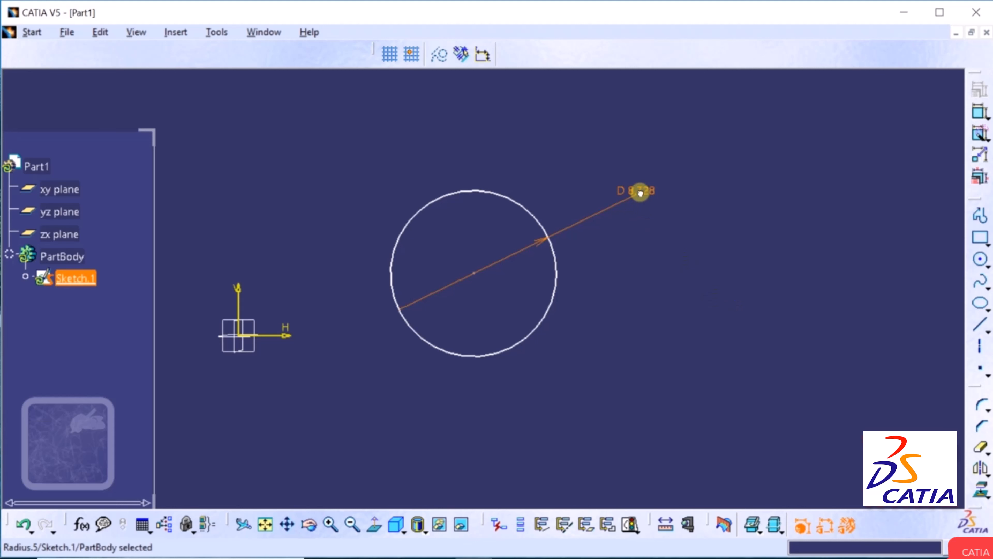
double_click(640, 194)
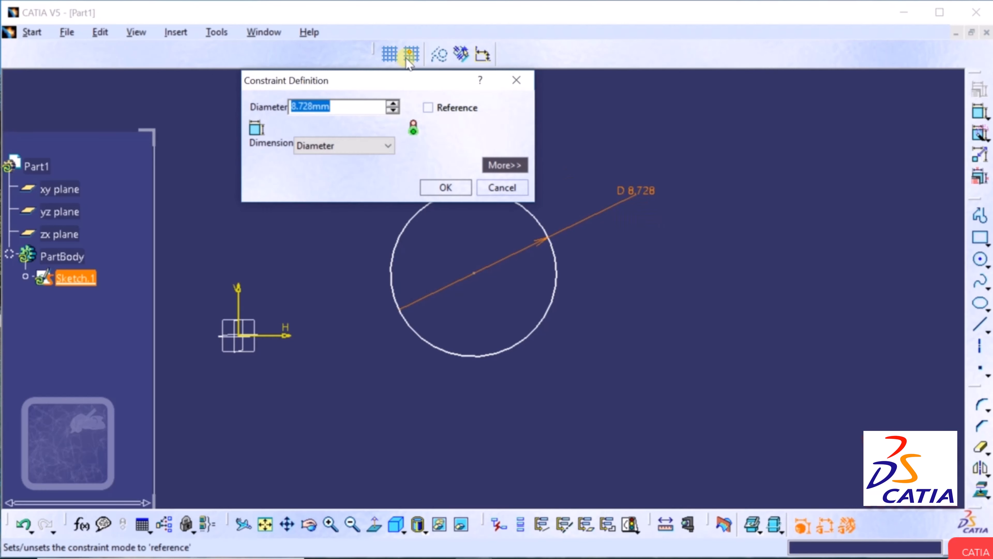
drag(380, 76, 558, 194)
drag(629, 214, 635, 215)
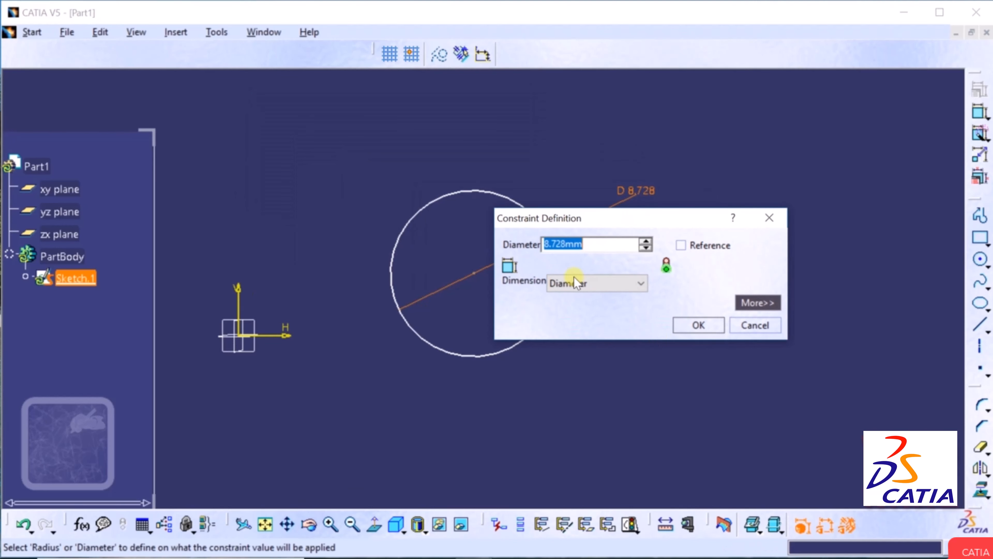
click(582, 285)
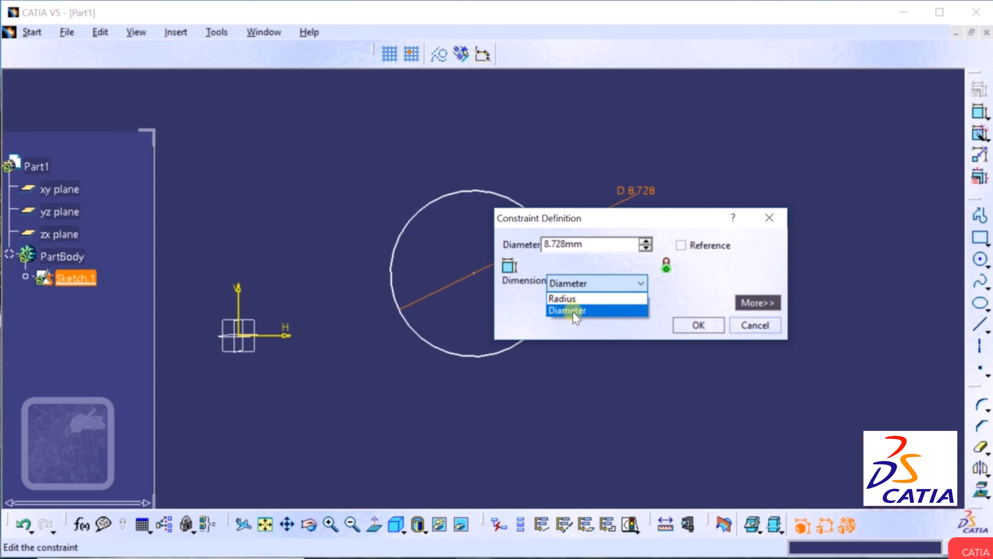
click(572, 313)
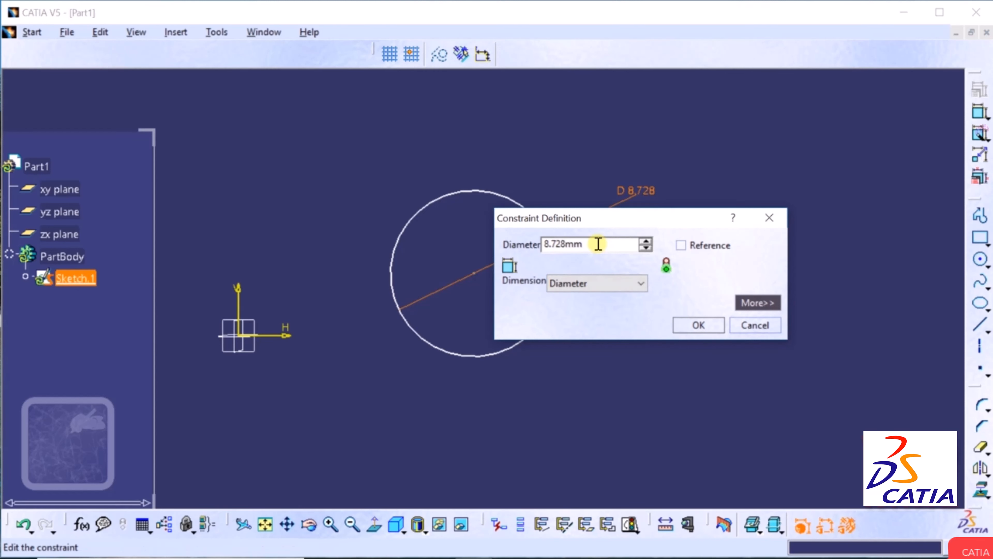
drag(599, 244, 500, 247)
text(10)
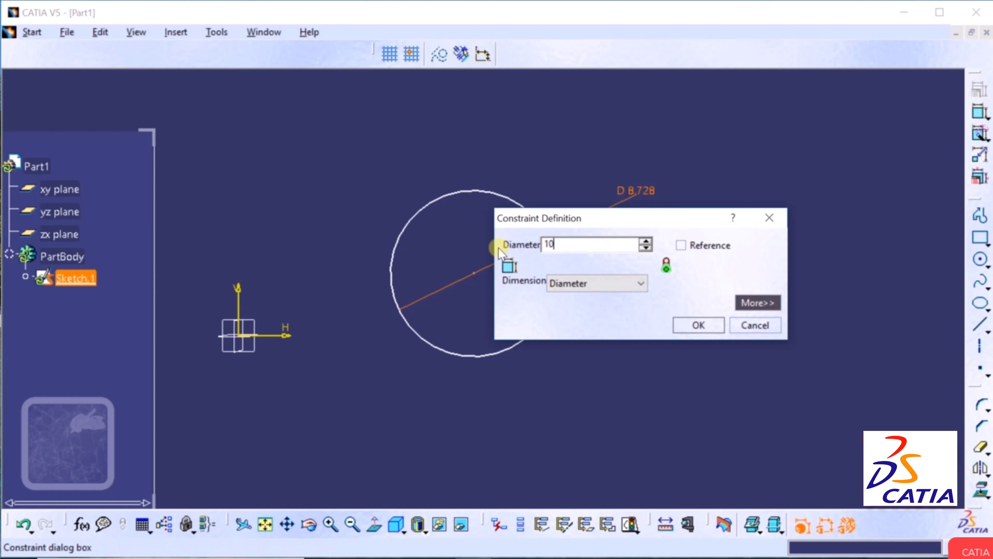
key(Return)
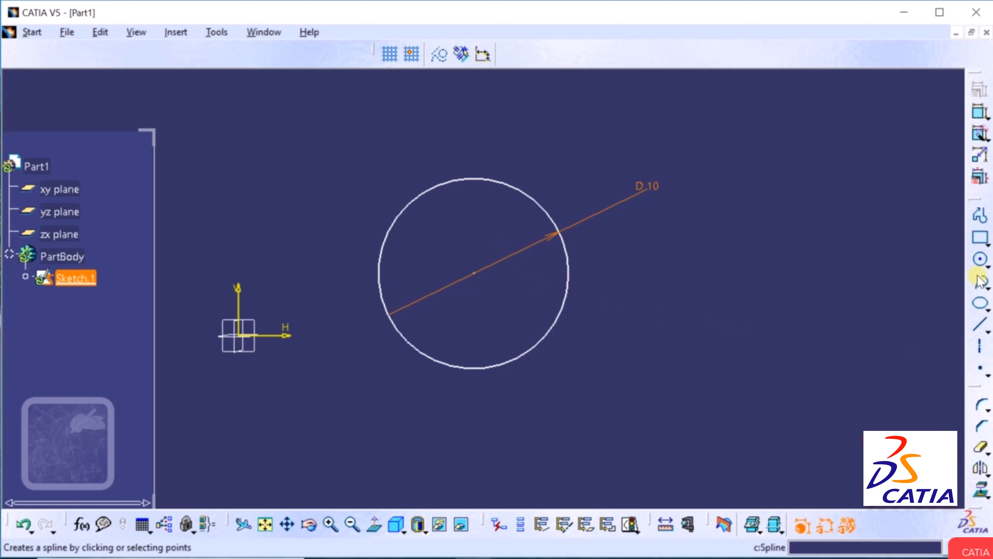
Draw a smaller second circle at lower right and pan so both circles are centred.
click(987, 267)
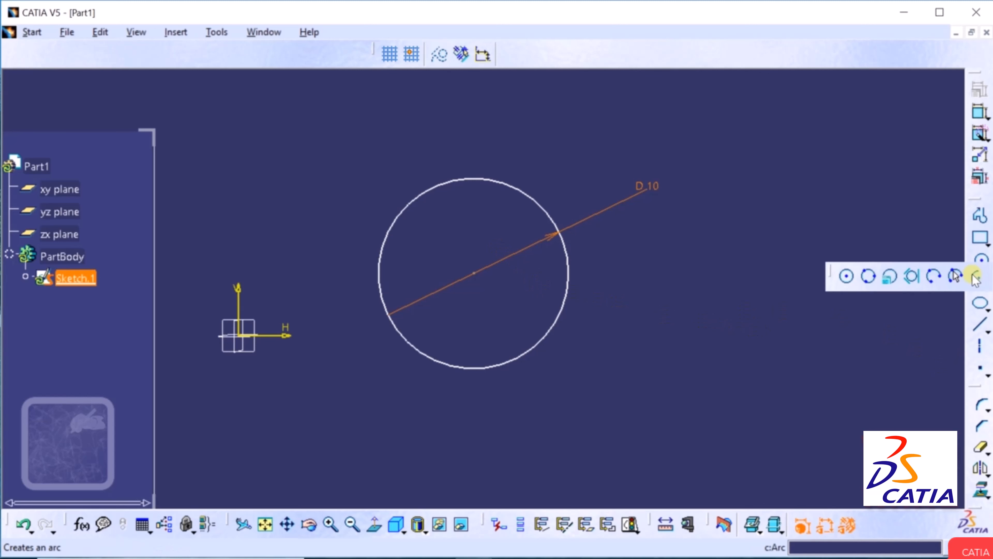
click(847, 276)
click(814, 402)
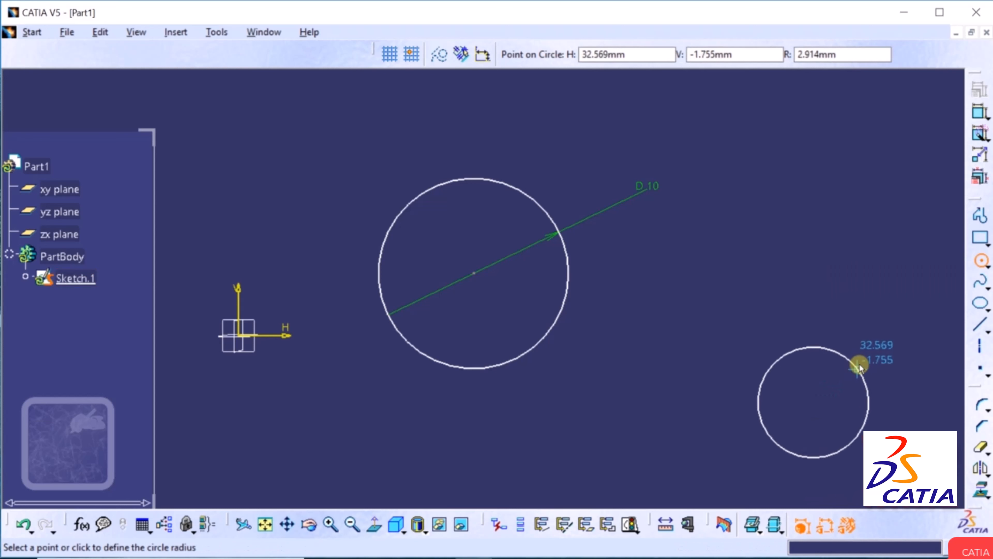
click(859, 363)
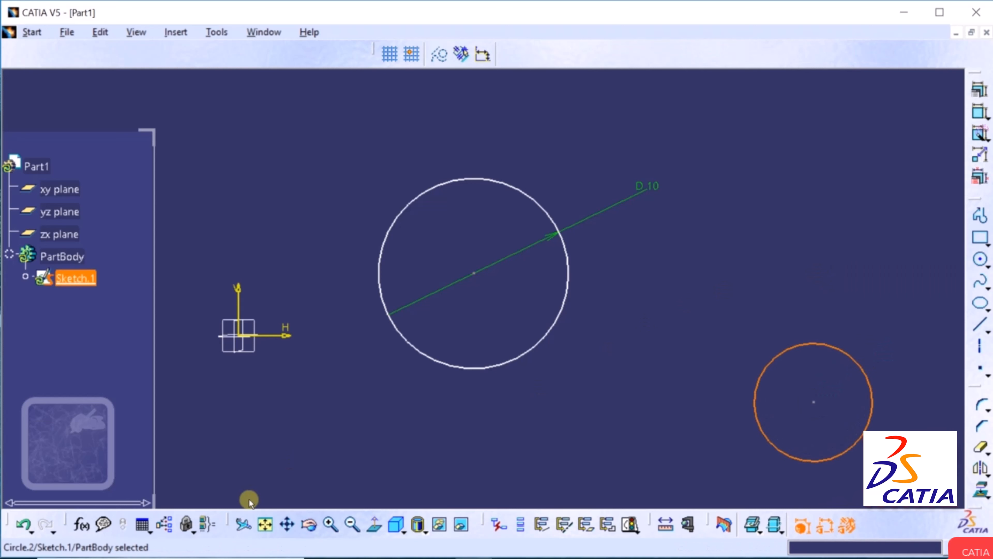
click(287, 523)
mouse_move(572, 289)
mouse_down()
mouse_move(496, 249)
mouse_move(437, 239)
mouse_up()
click(778, 243)
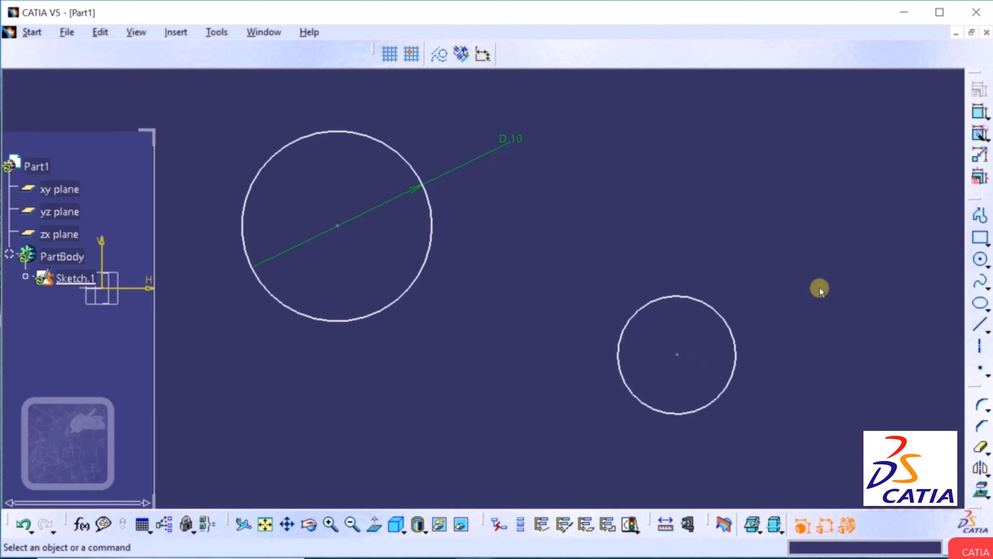
Add a slanted 19.117 distance between the two circle centres, then undo it.
click(981, 113)
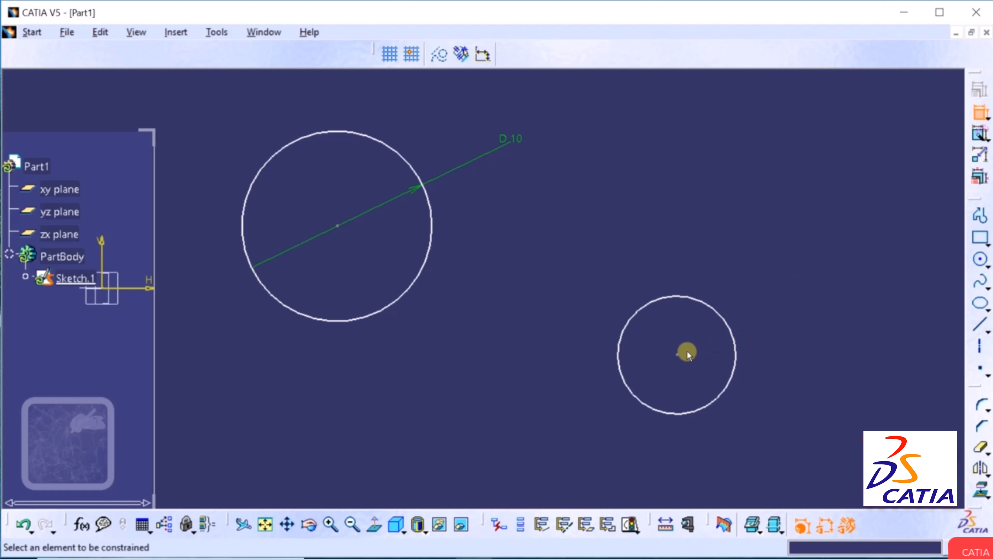
click(680, 355)
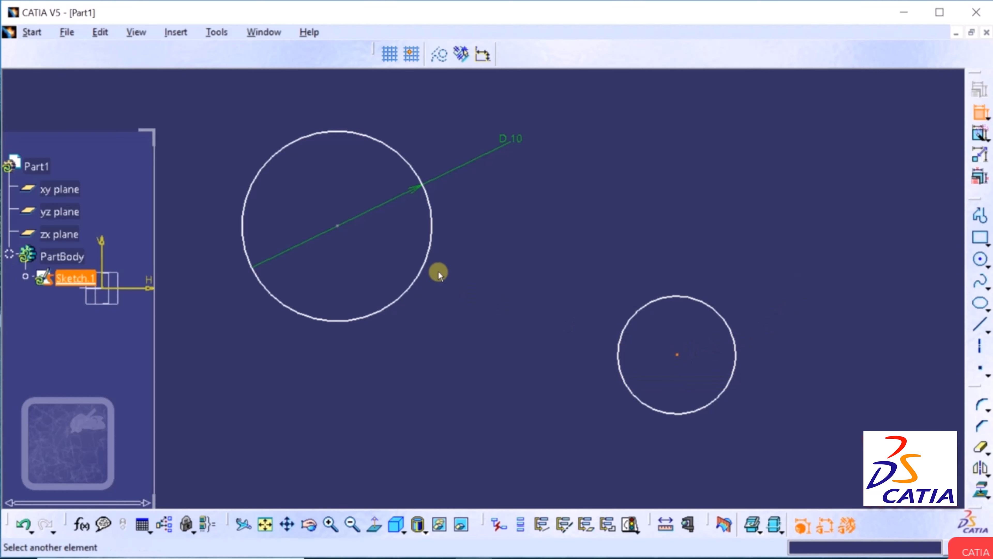
click(336, 226)
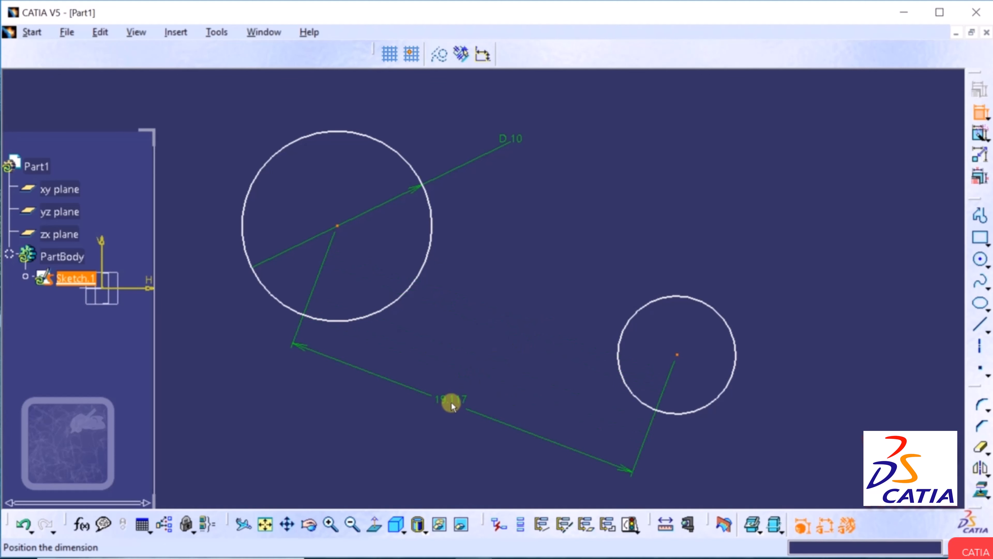
click(451, 402)
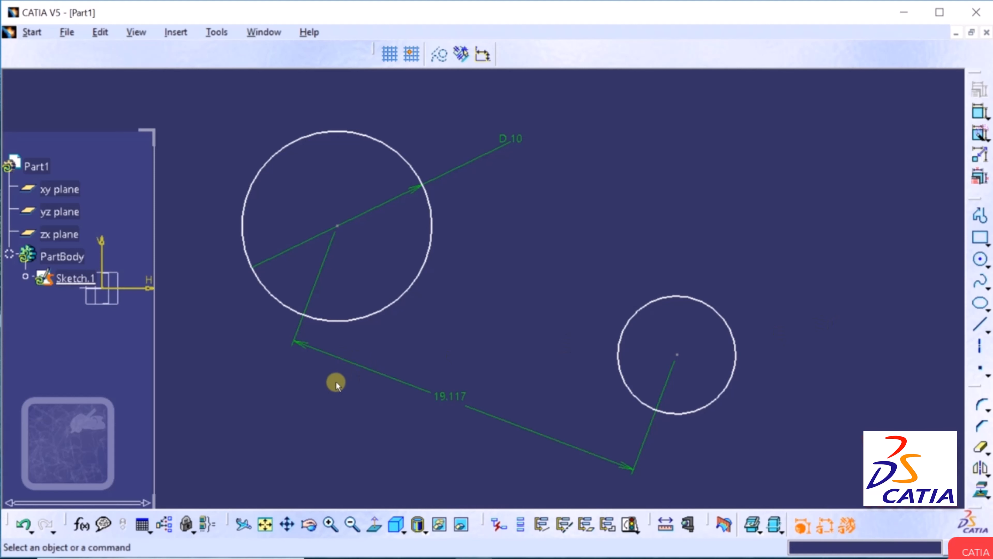
click(24, 526)
click(25, 526)
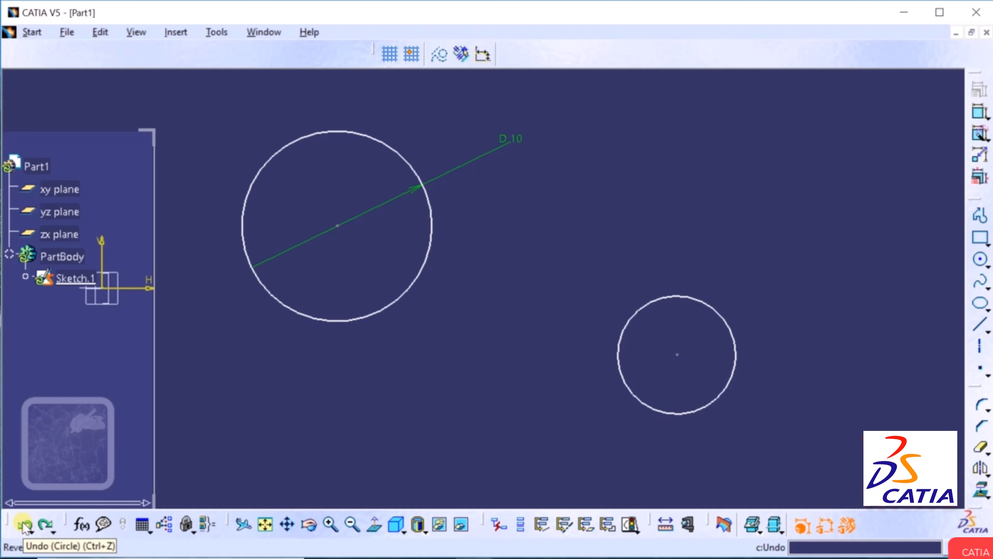
Add a horizontal dimension between the circle centres and change it from 17.876 to 15.
click(982, 116)
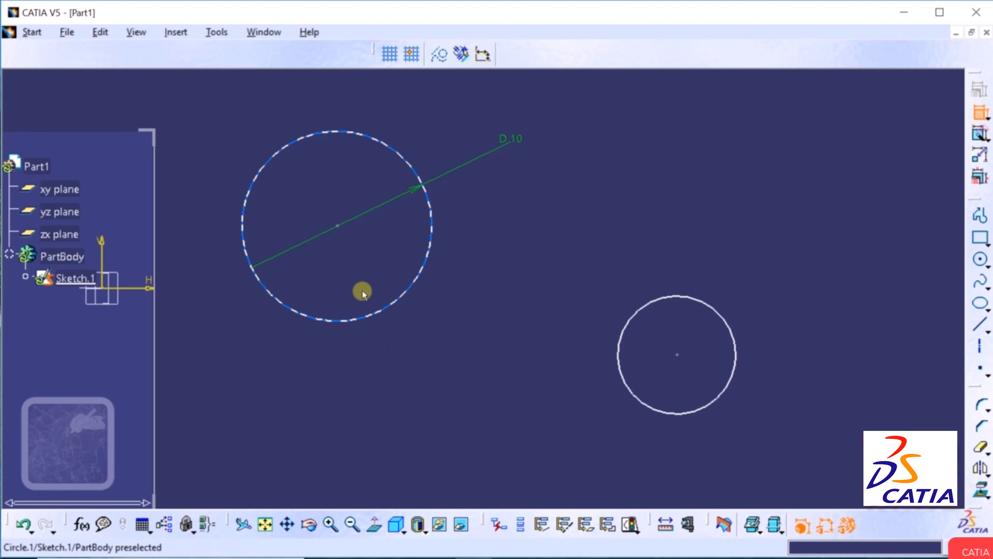
click(337, 226)
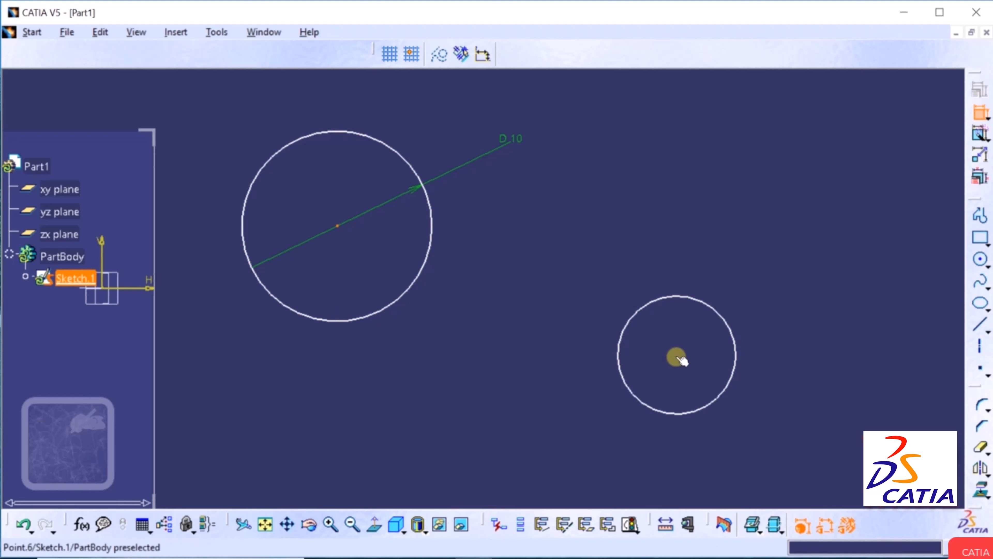
click(677, 354)
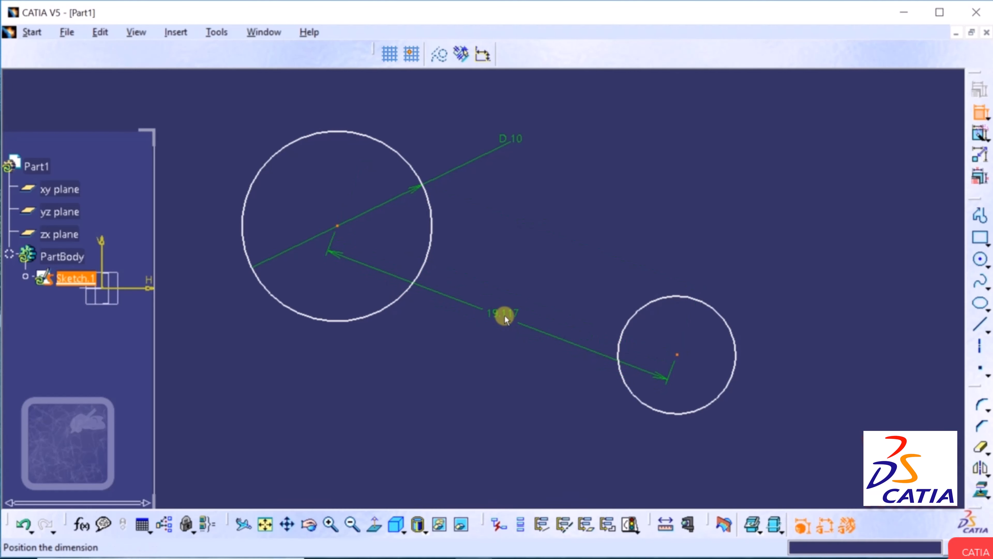
right_click(505, 319)
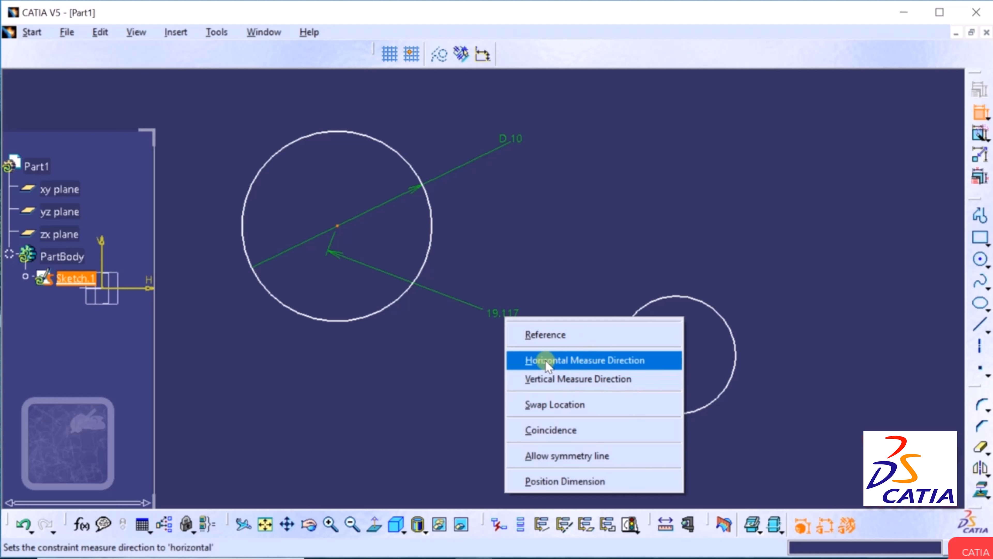
click(590, 360)
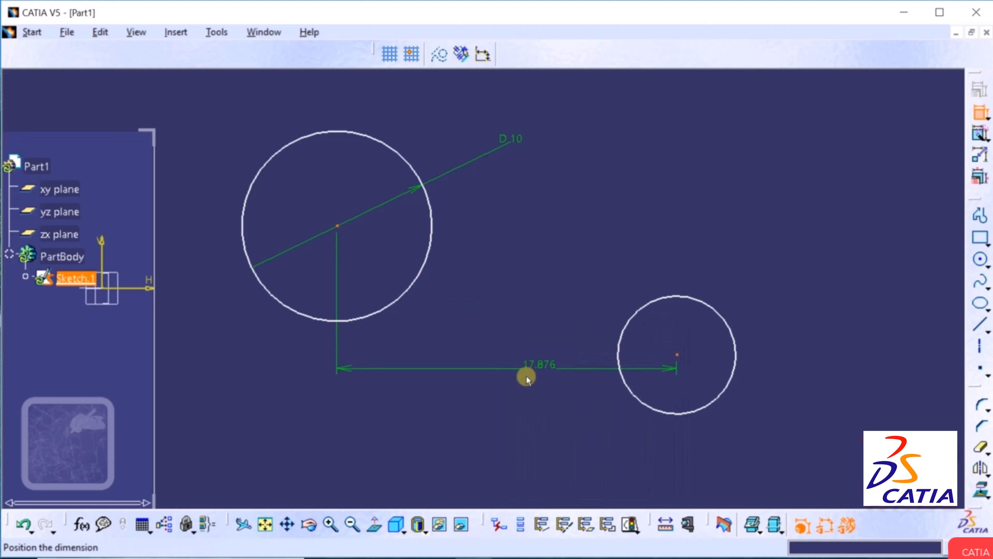
click(473, 442)
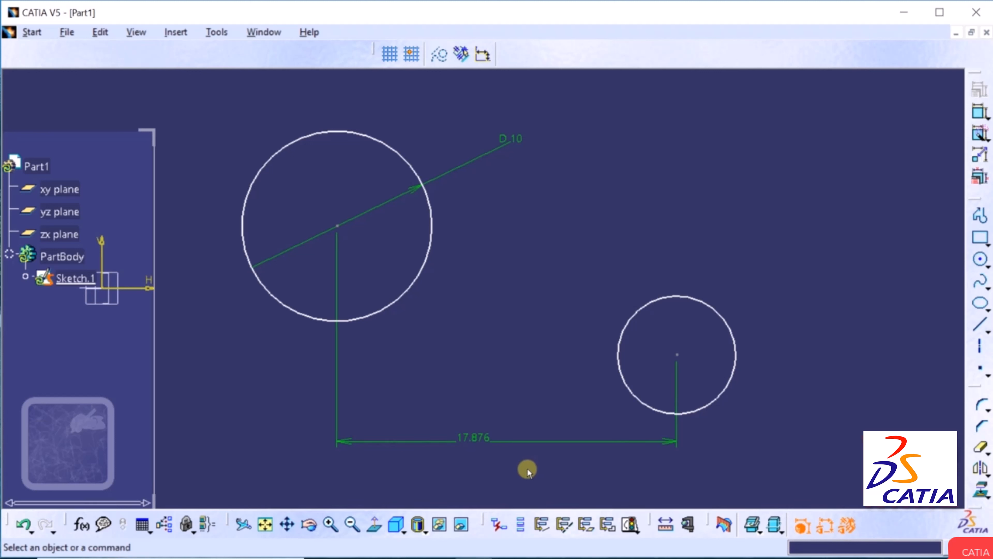
double_click(473, 437)
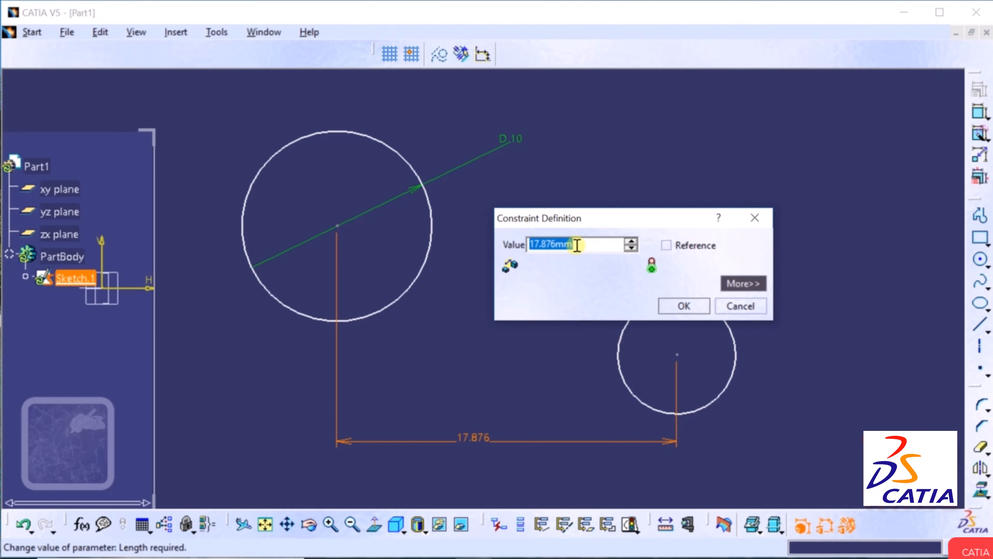
text(15)
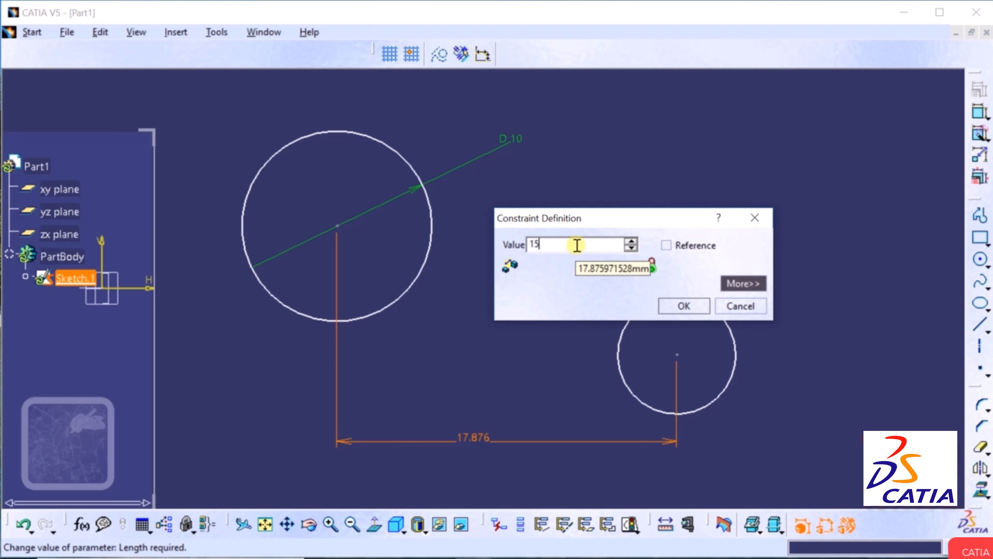
key(Return)
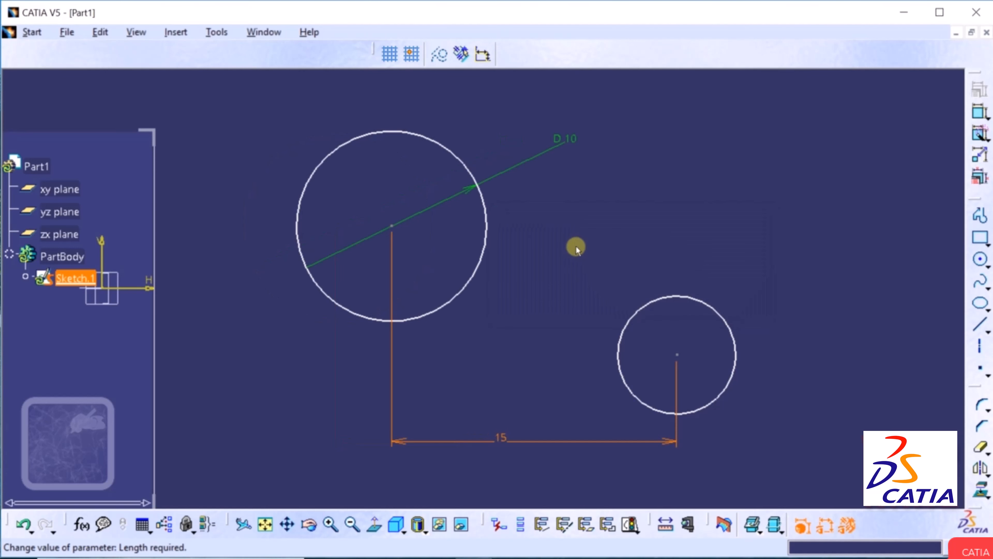
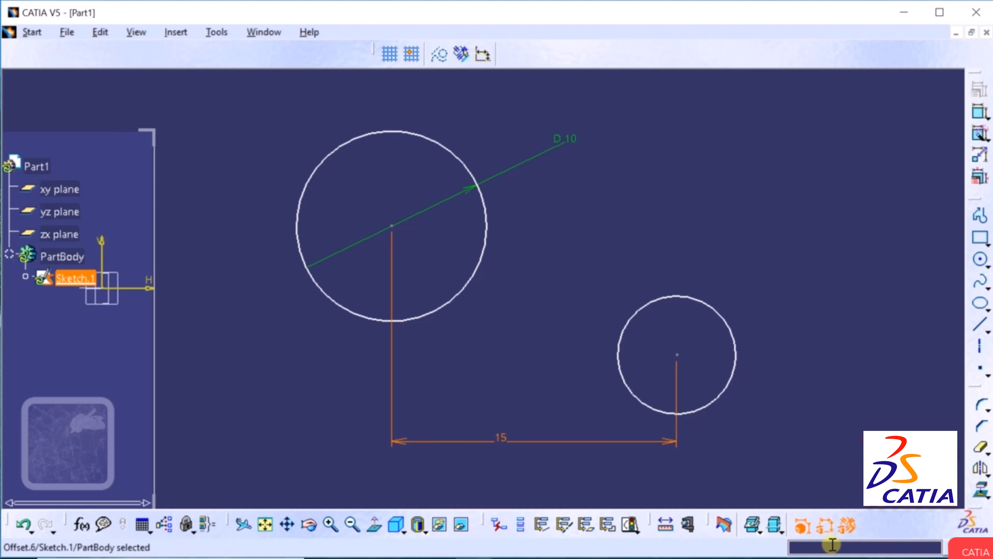
Hide the D10 and 15 dimensional constraints on the two circles.
click(826, 527)
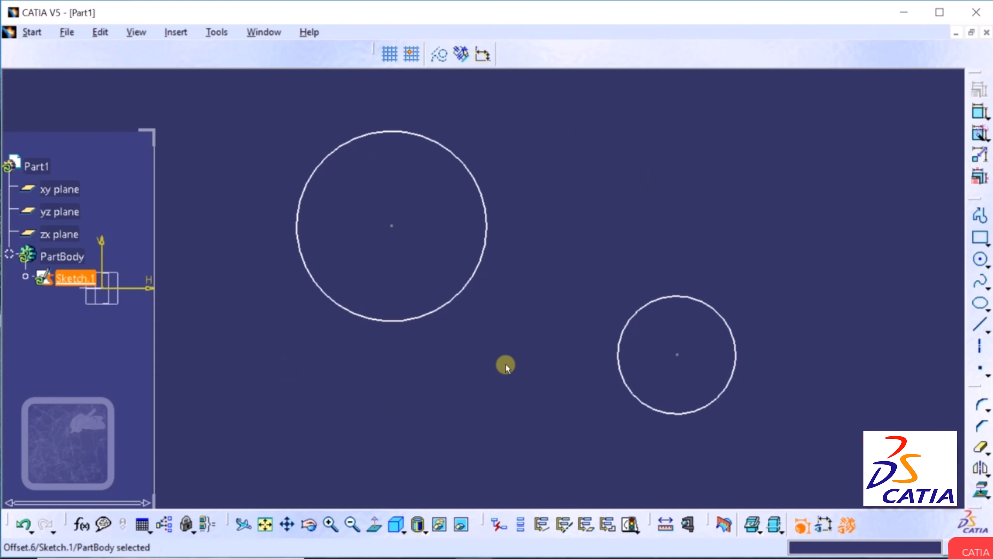
Show the circle dimensions again, then start a new sketch on the xy plane of Part1.
click(822, 523)
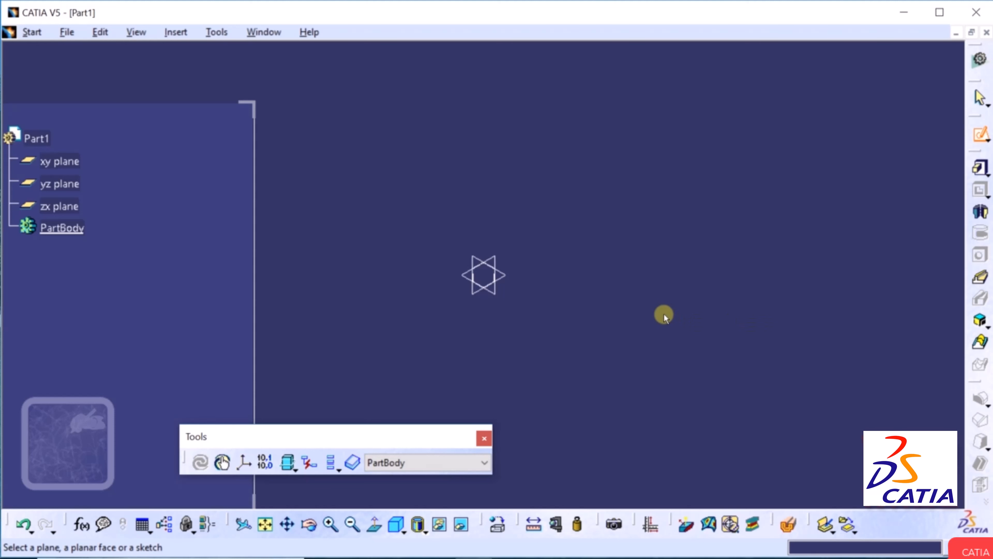
click(502, 274)
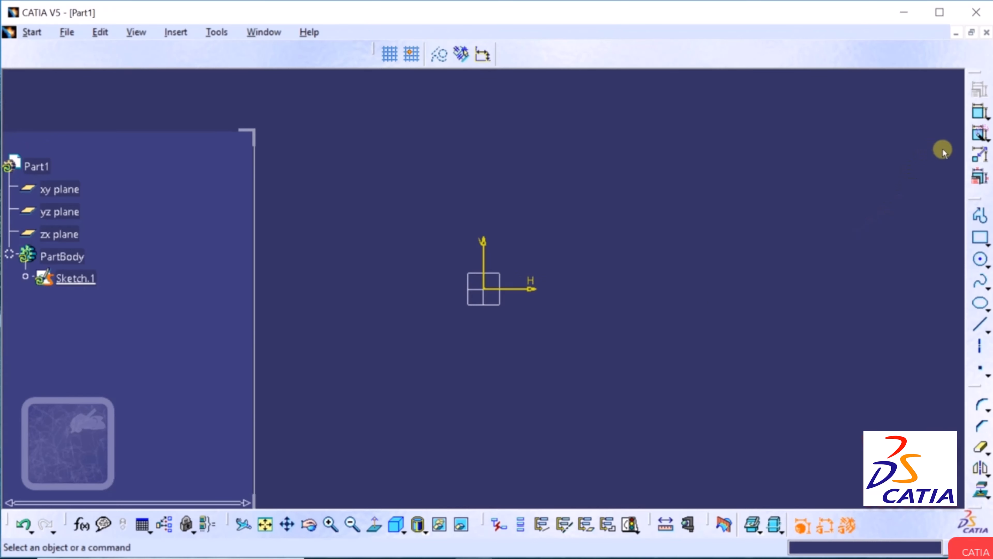
Enable geometrical constraints and draw a two-corner rectangle to the right of the origin.
click(980, 154)
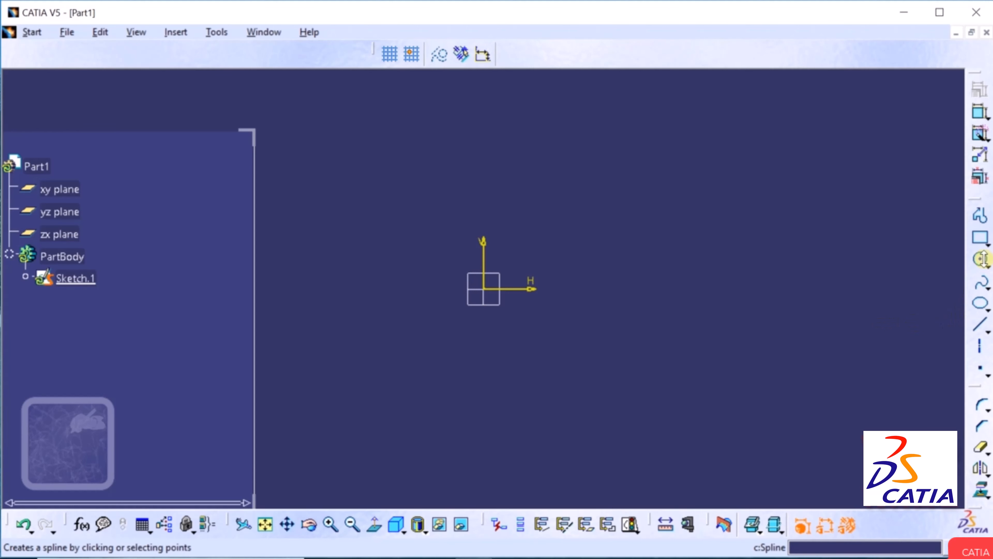
click(987, 240)
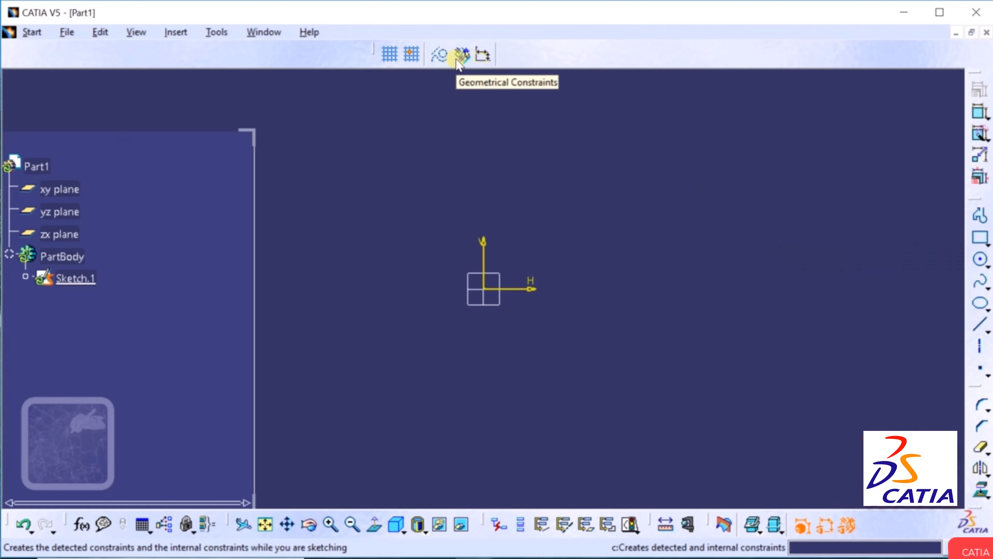
click(461, 55)
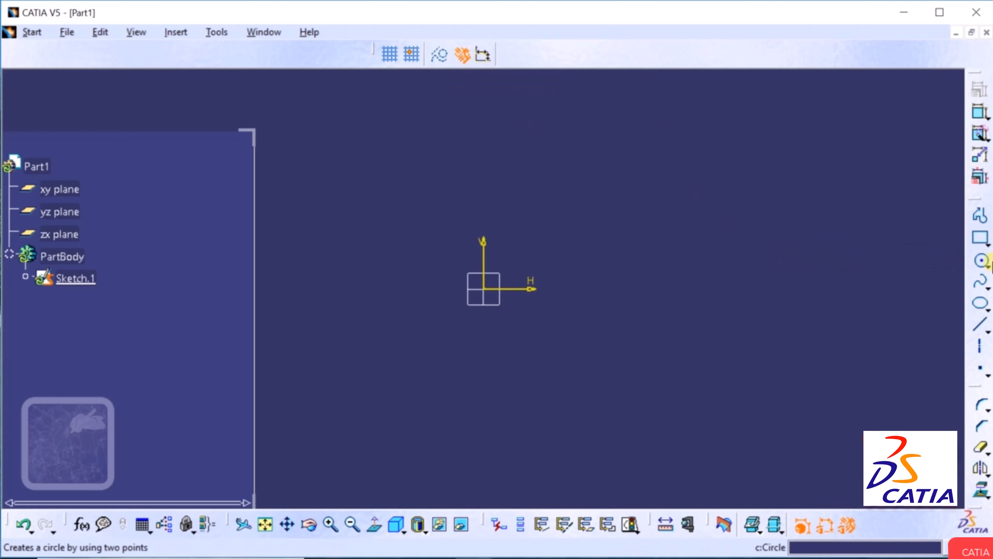
click(988, 246)
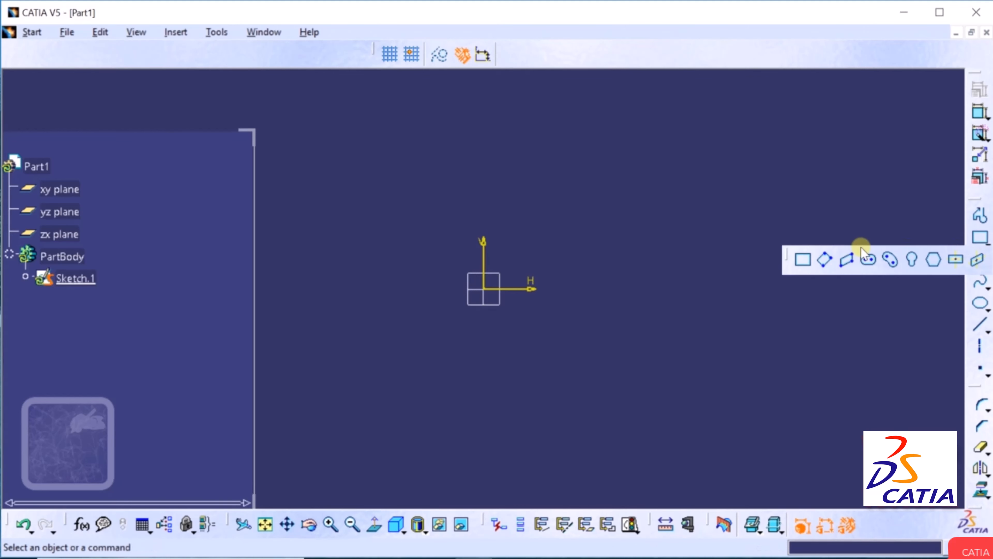
click(806, 259)
click(556, 384)
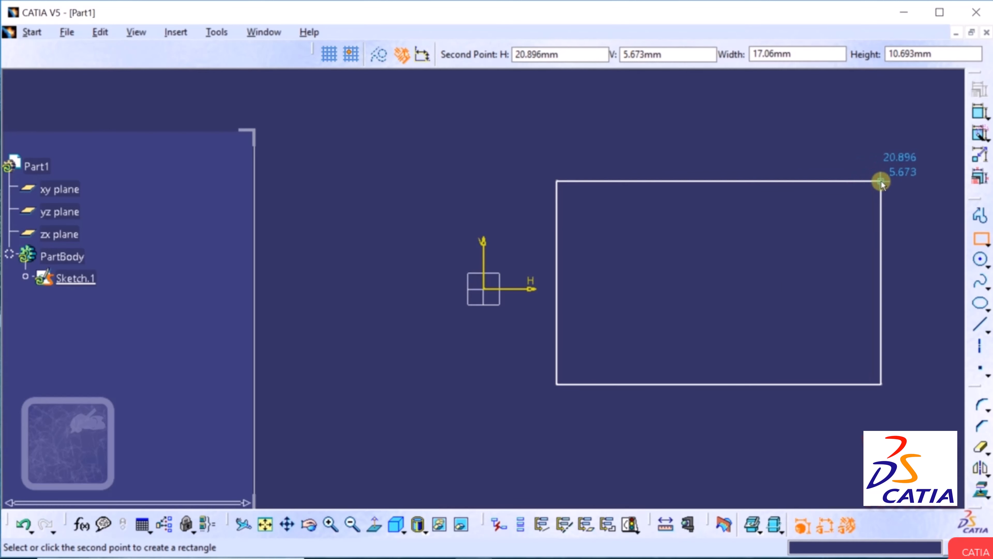
click(880, 181)
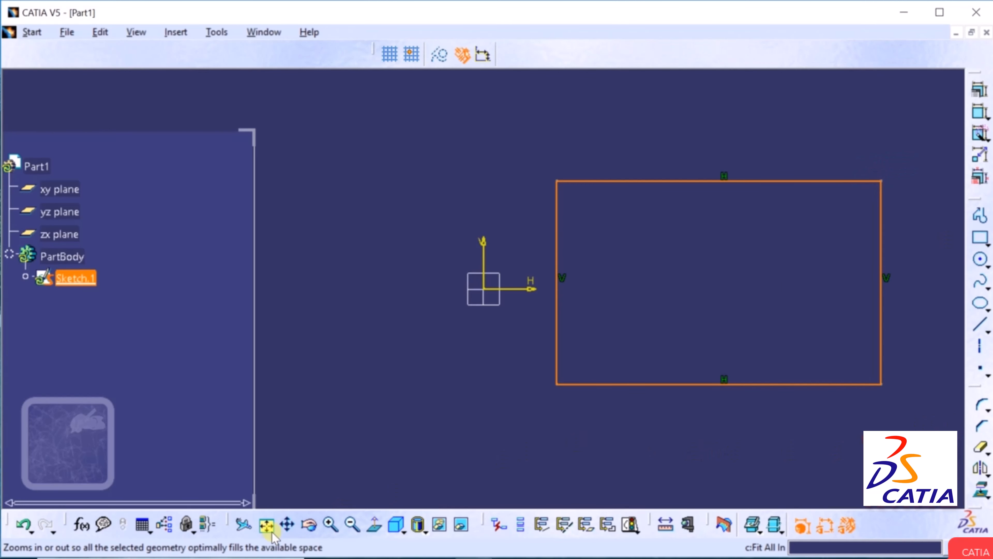
Fit the rectangle in view, shift it left, and narrow the specification tree panel.
click(267, 524)
click(281, 529)
mouse_move(885, 247)
mouse_down()
mouse_move(802, 269)
mouse_move(725, 246)
mouse_up()
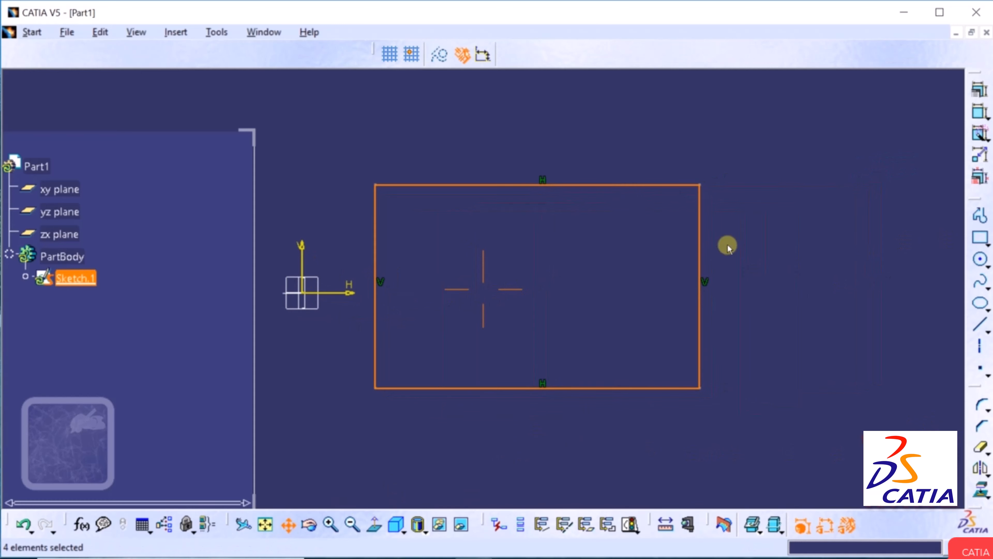
drag(254, 230, 131, 234)
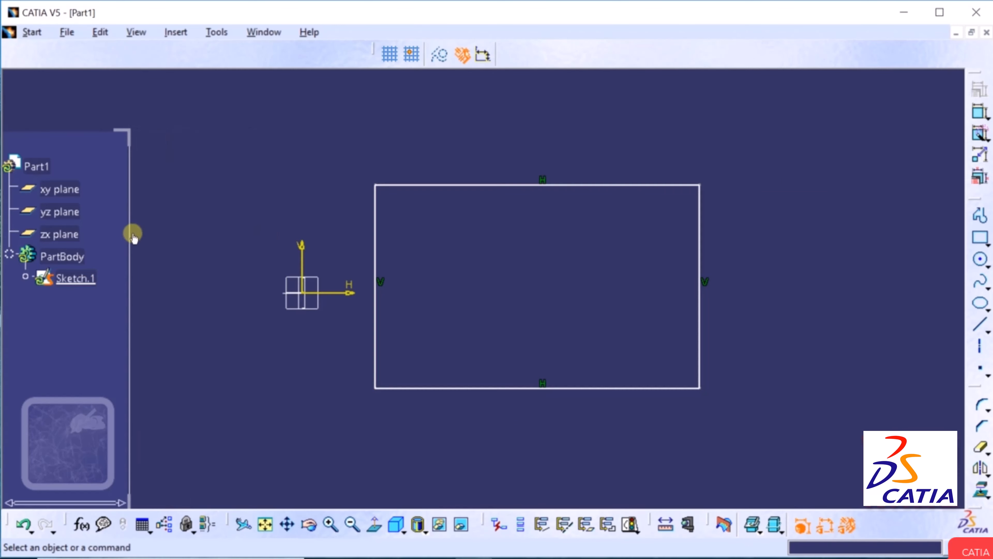
Draw a roughly 4.2 mm radius circle centred on the right edge's midpoint.
click(986, 268)
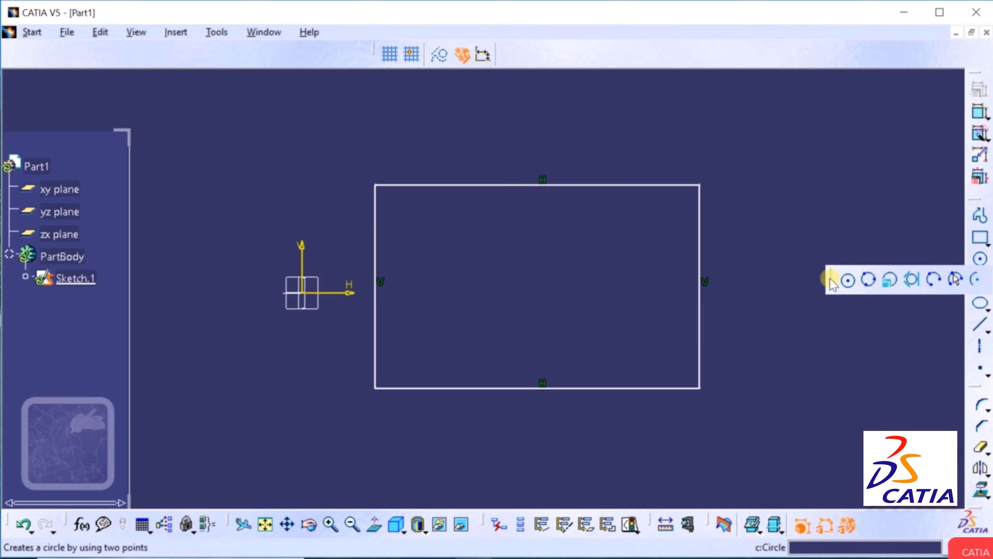
click(847, 280)
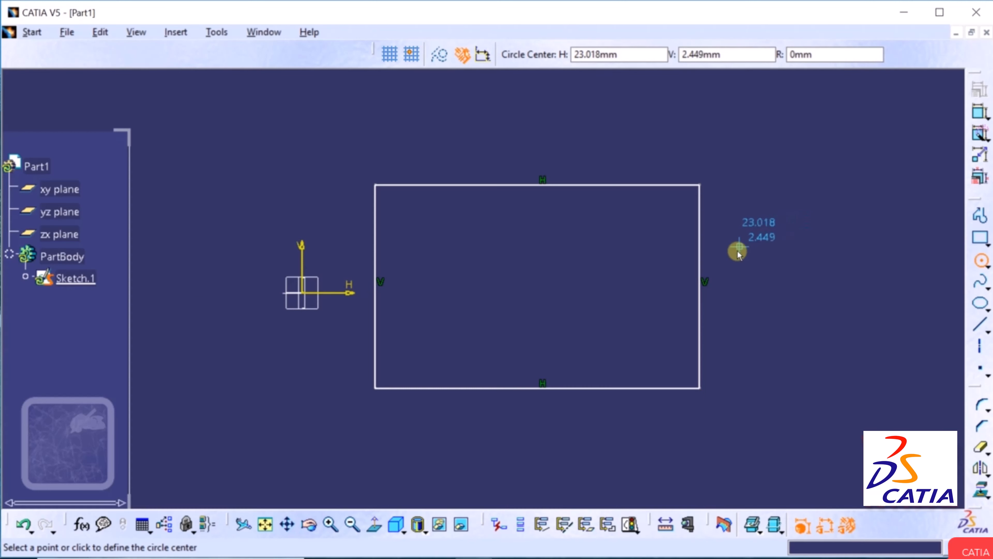
right_click(700, 267)
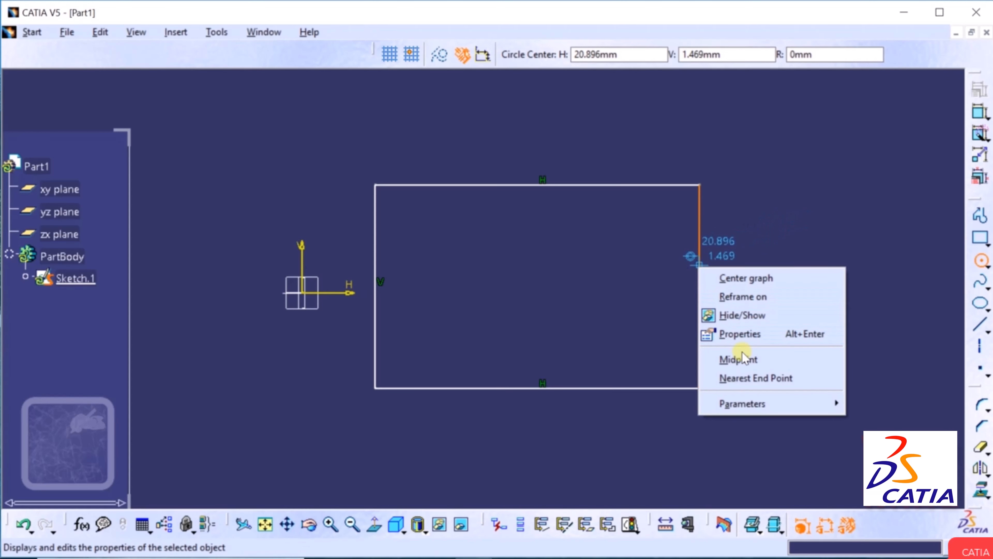
click(725, 358)
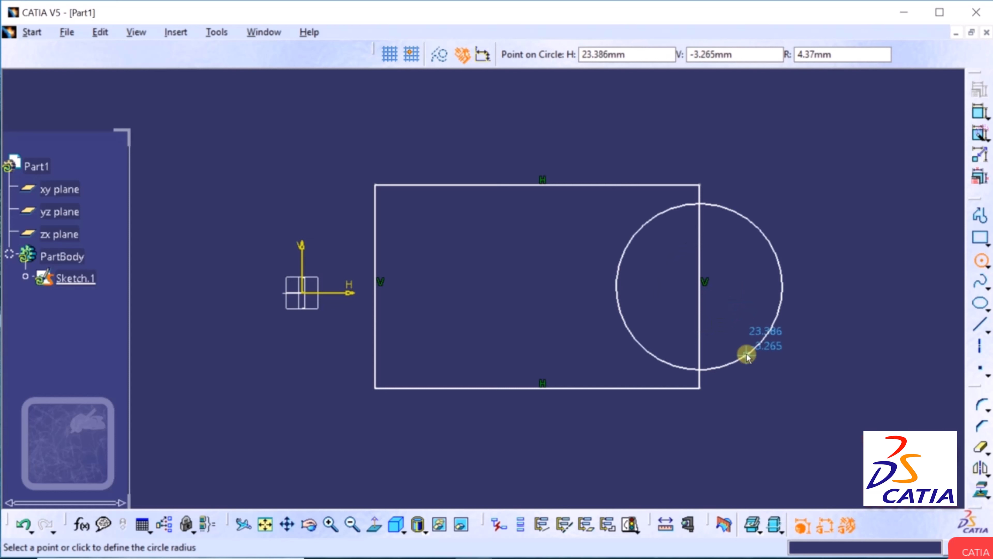
click(763, 335)
click(861, 337)
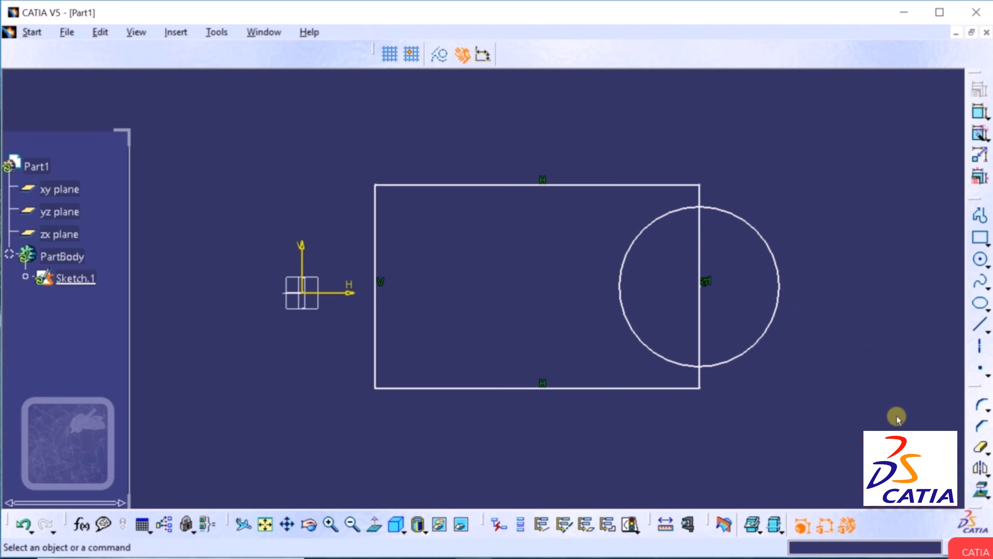
Quick Trim the right-edge segment inside the circle, accepting the midpoint warning.
click(988, 451)
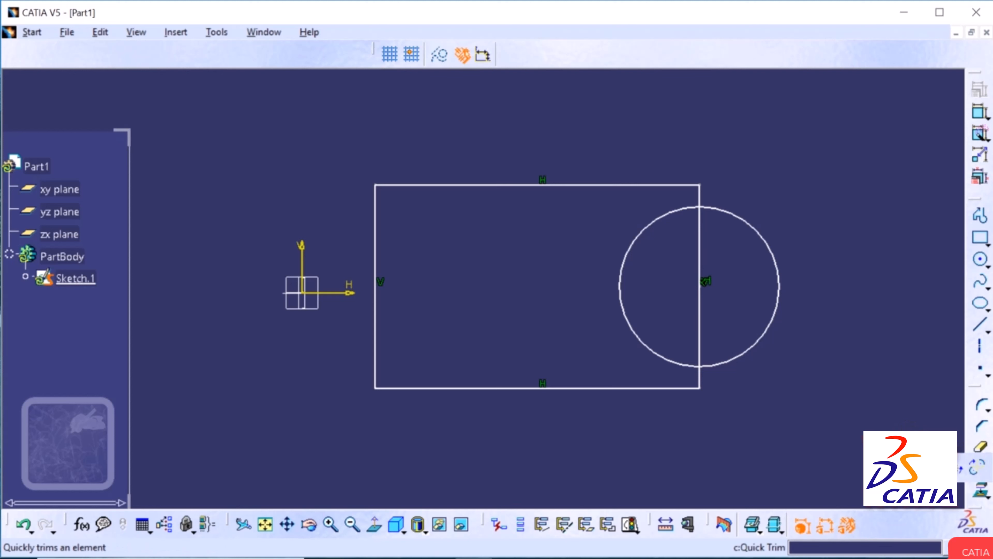
click(976, 464)
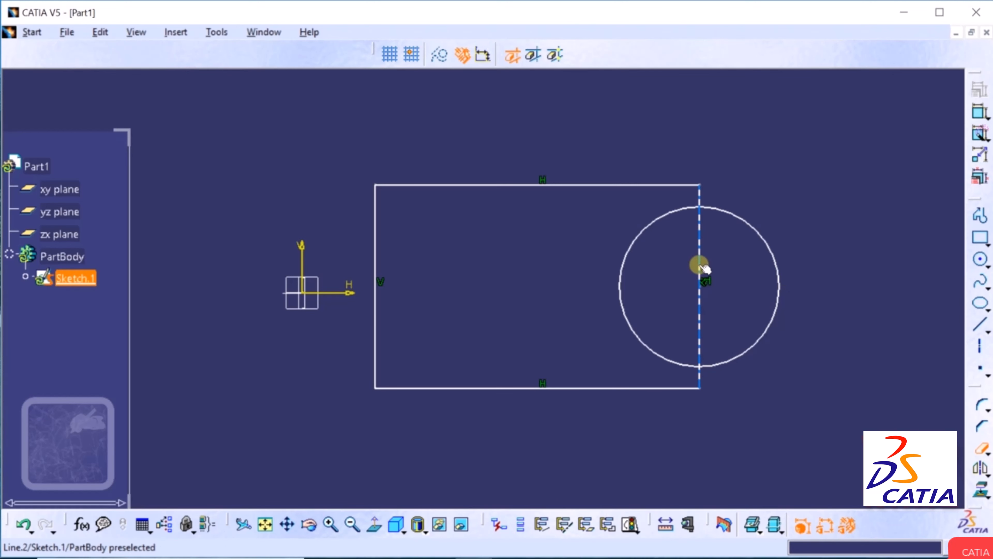
click(702, 267)
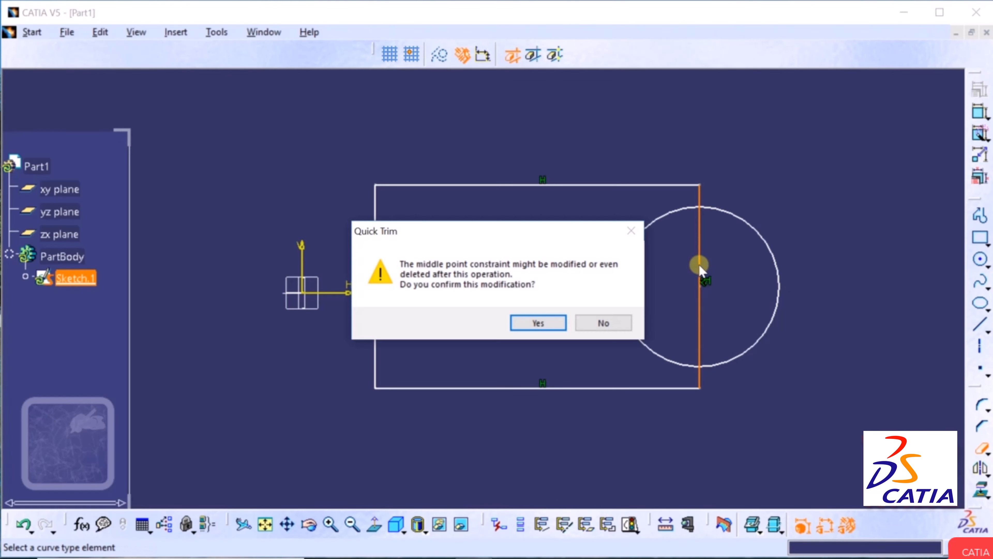
click(538, 323)
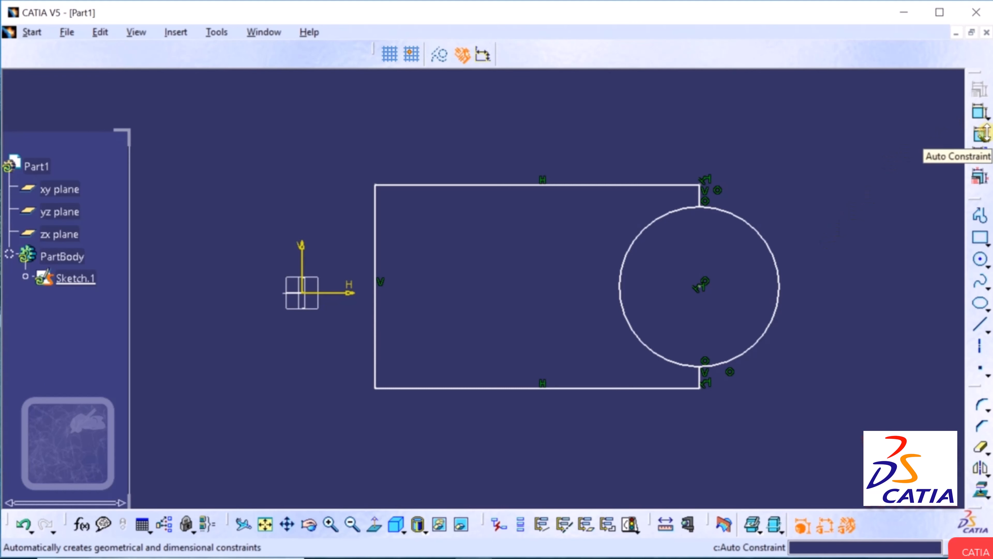
Auto Constraint all five lines and the circle, producing the 17.06 length and R 4.204 radius.
click(980, 135)
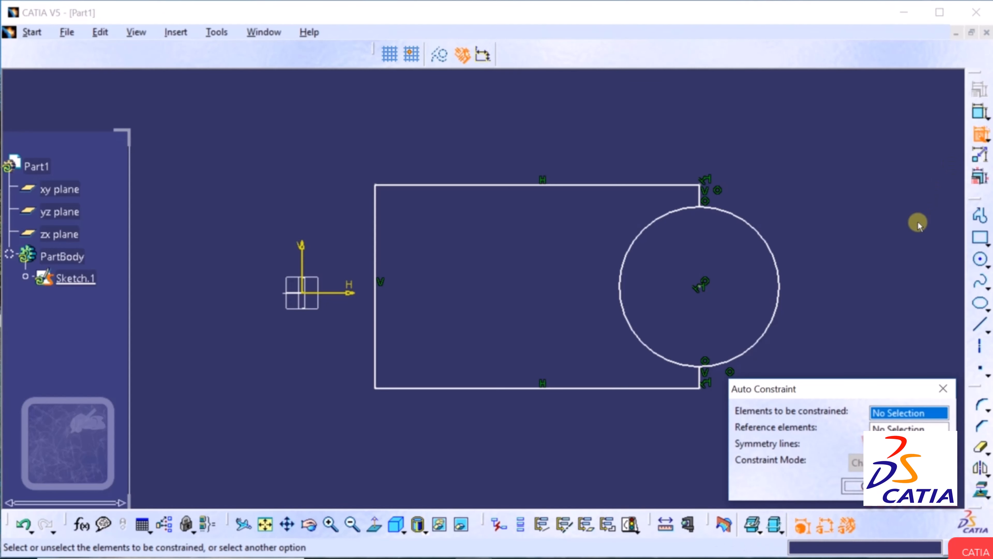
drag(857, 395, 791, 137)
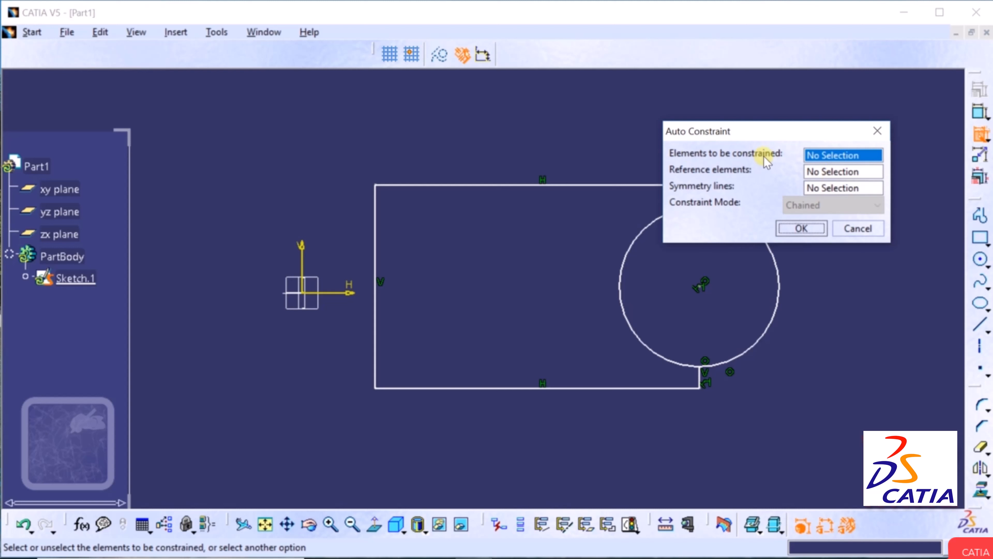
drag(735, 133, 879, 93)
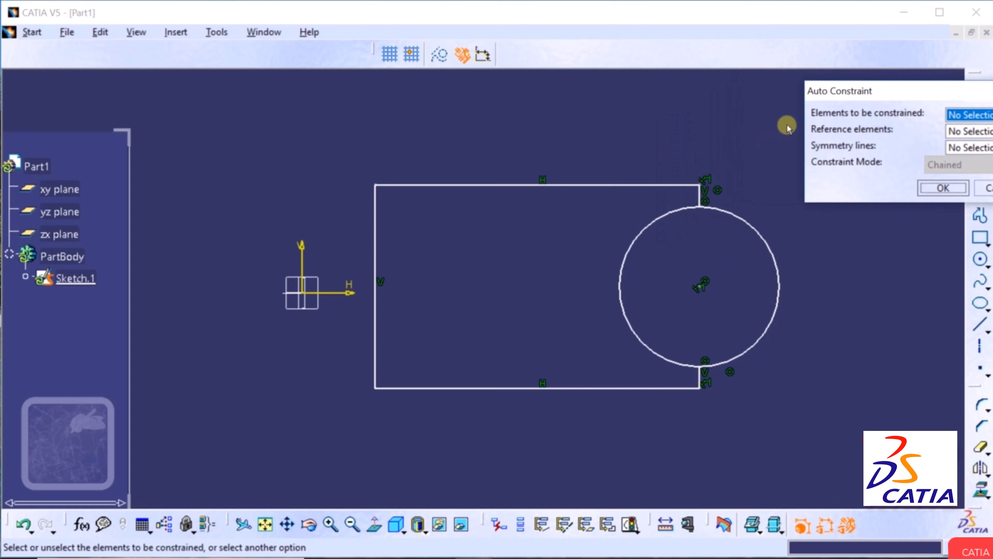
mouse_move(787, 122)
mouse_down()
mouse_move(692, 360)
mouse_move(598, 442)
mouse_move(371, 485)
mouse_move(358, 468)
mouse_up()
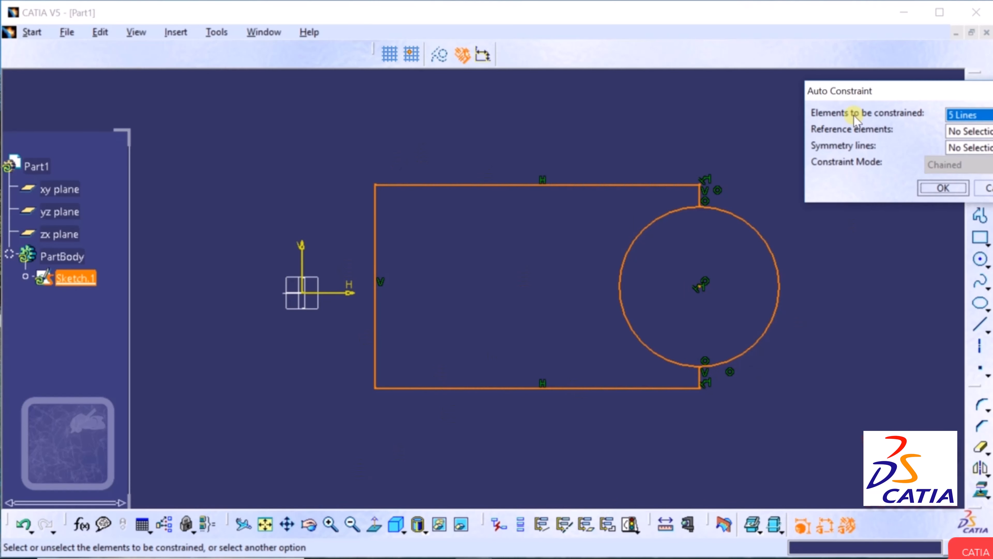
drag(869, 89, 822, 85)
click(895, 185)
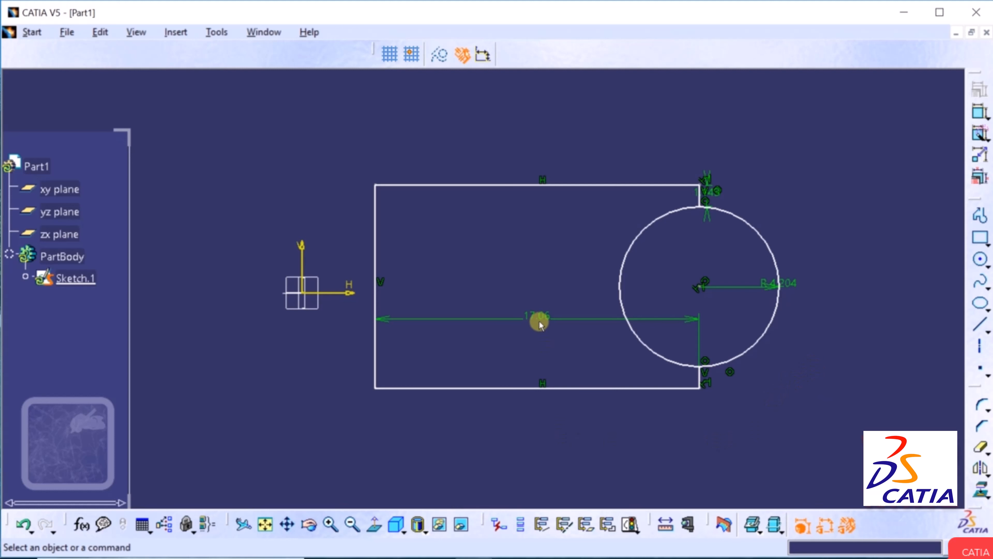
Rearrange the 17.06, R 4.204 and 1.143 dimension labels around the sketch.
drag(538, 321, 527, 344)
drag(525, 429, 529, 419)
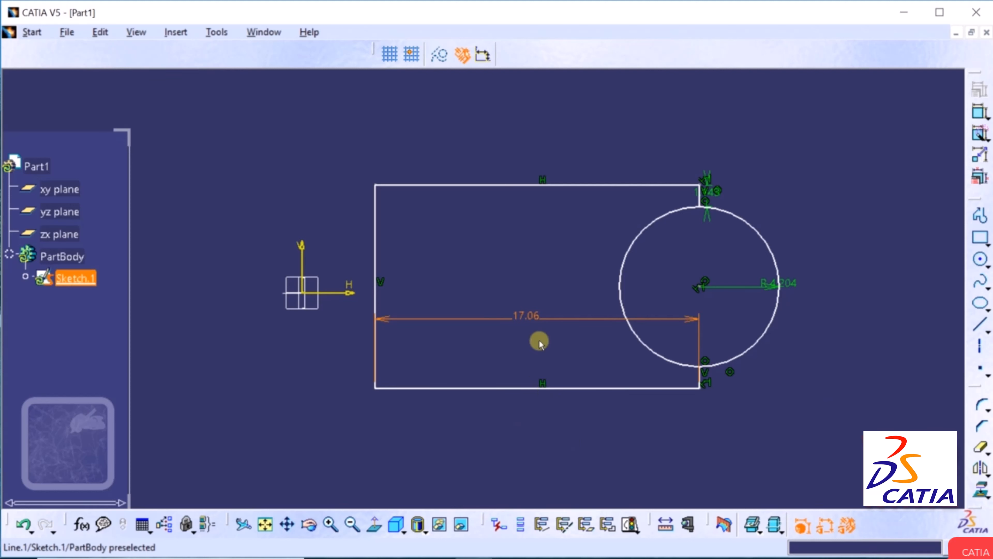
drag(524, 317, 520, 395)
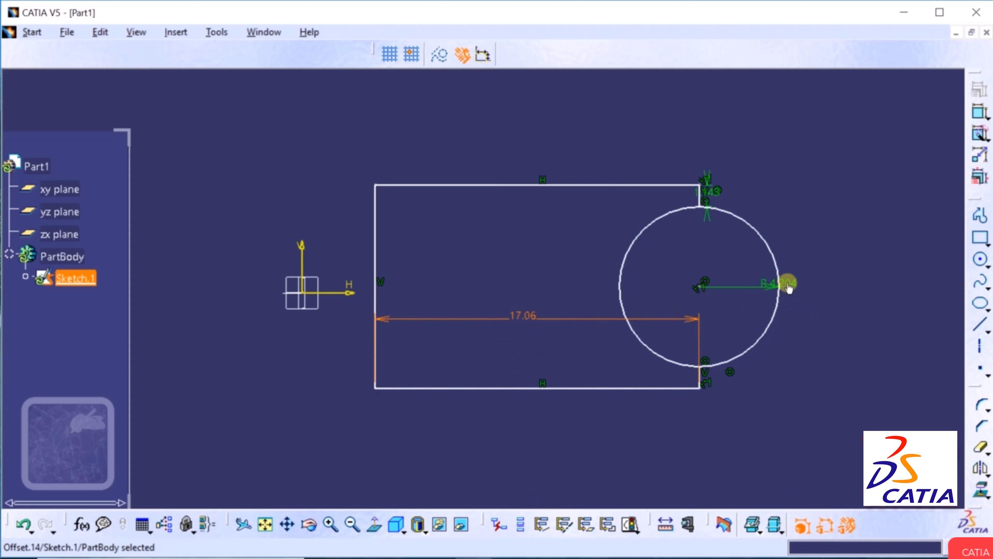
drag(787, 285, 743, 270)
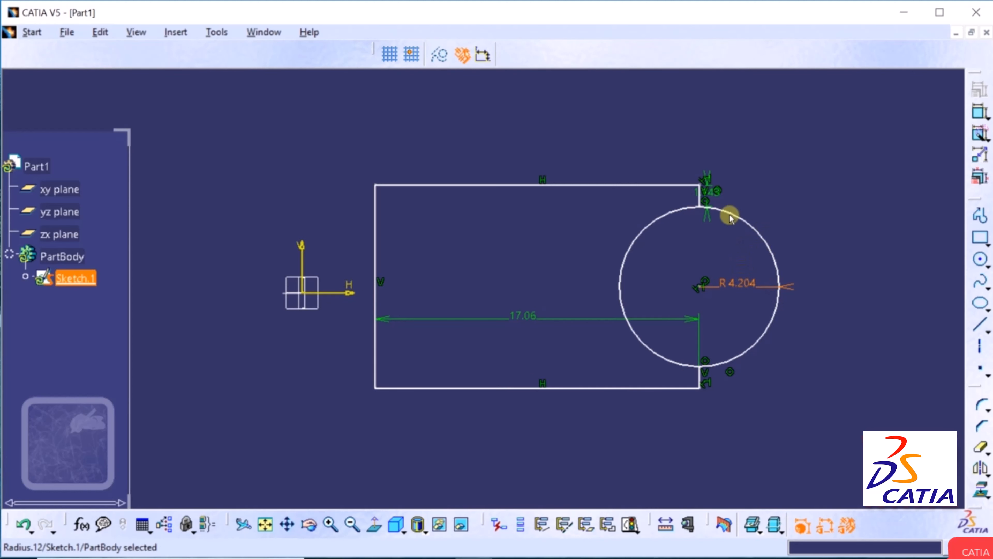
drag(711, 189, 738, 189)
Check the 17.06 value without changing it, then undo the automatic dimensions.
click(530, 322)
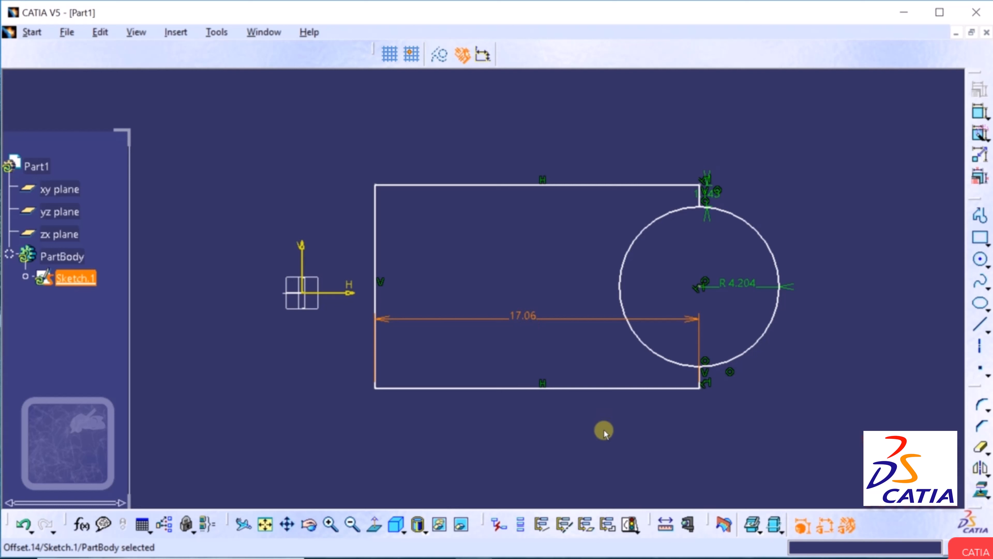
double_click(527, 319)
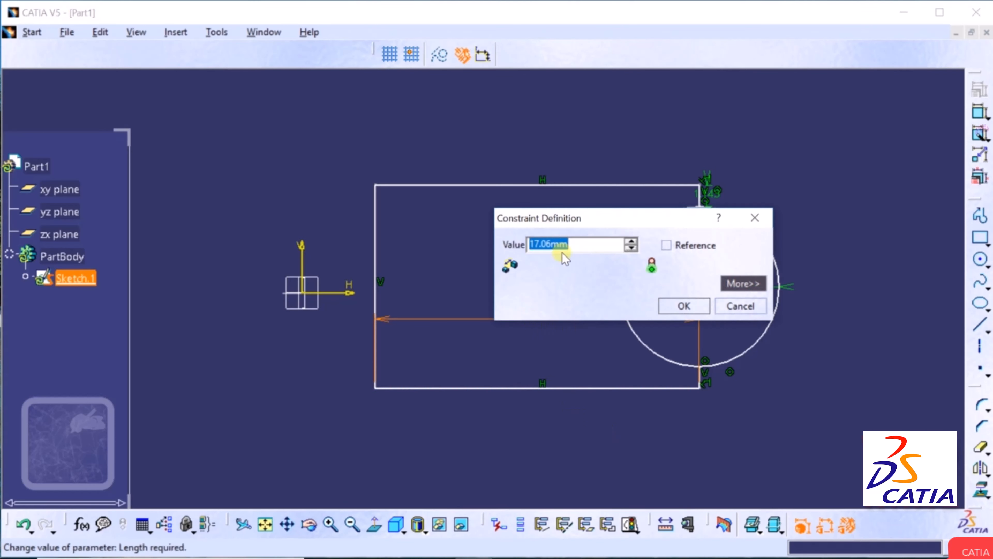
click(754, 307)
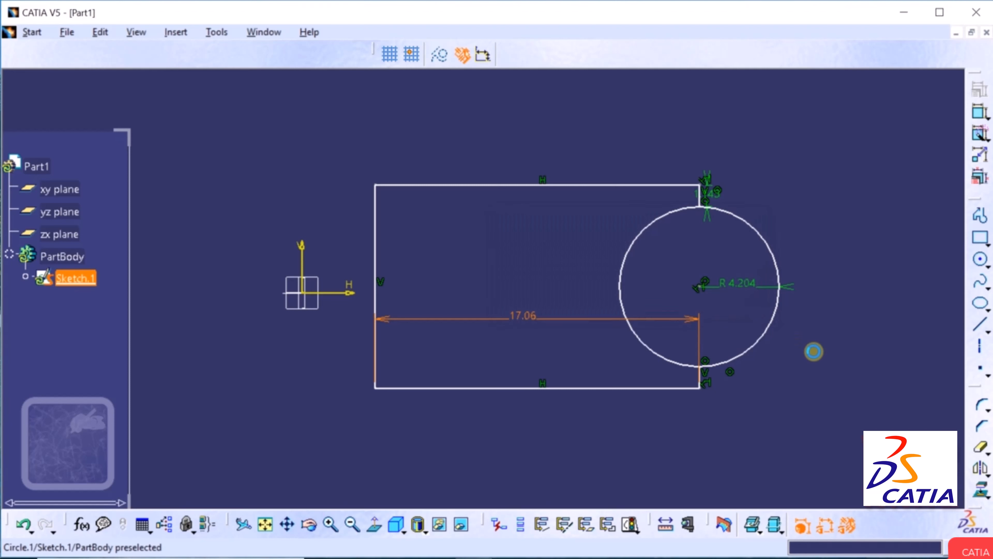
click(815, 381)
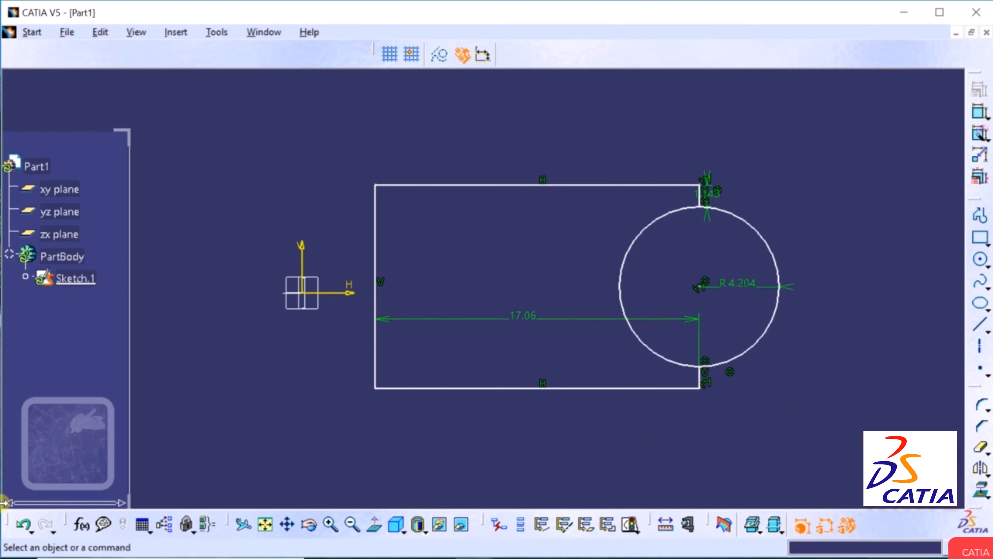
click(23, 526)
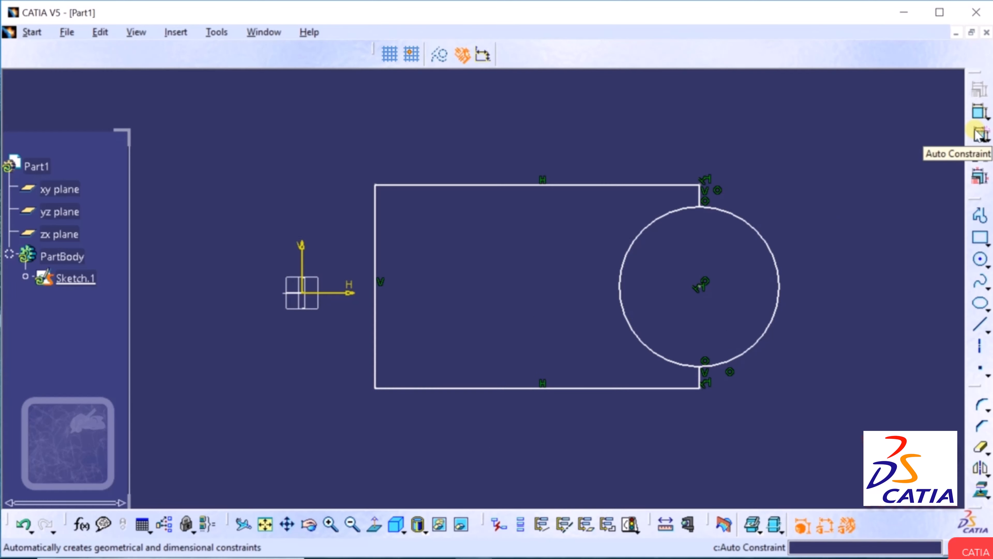
Auto Constraint only the circle, referenced to the rectangle's left line, giving 17.06 and R 4.204.
click(979, 135)
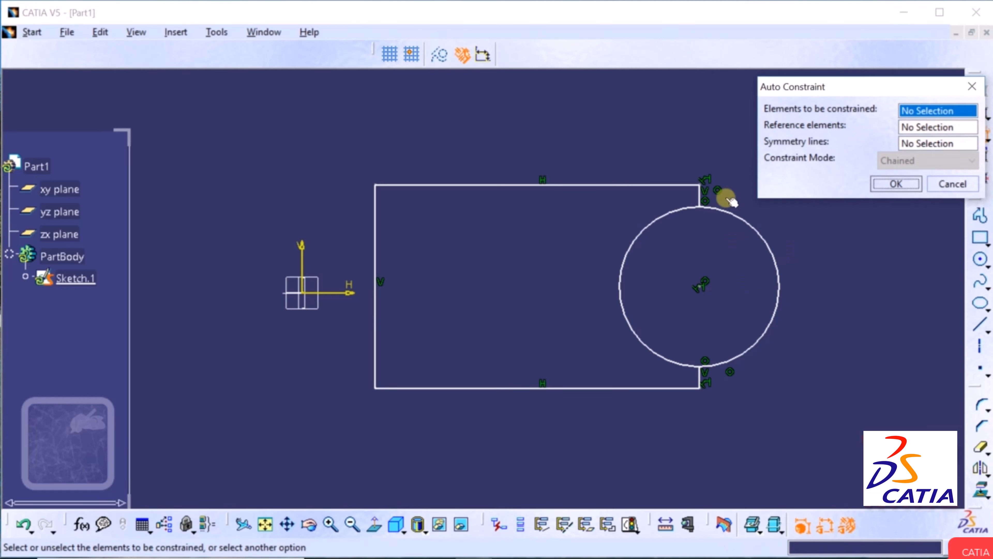
mouse_move(745, 154)
mouse_down()
mouse_move(729, 204)
mouse_move(505, 425)
mouse_move(348, 462)
mouse_move(358, 454)
mouse_up()
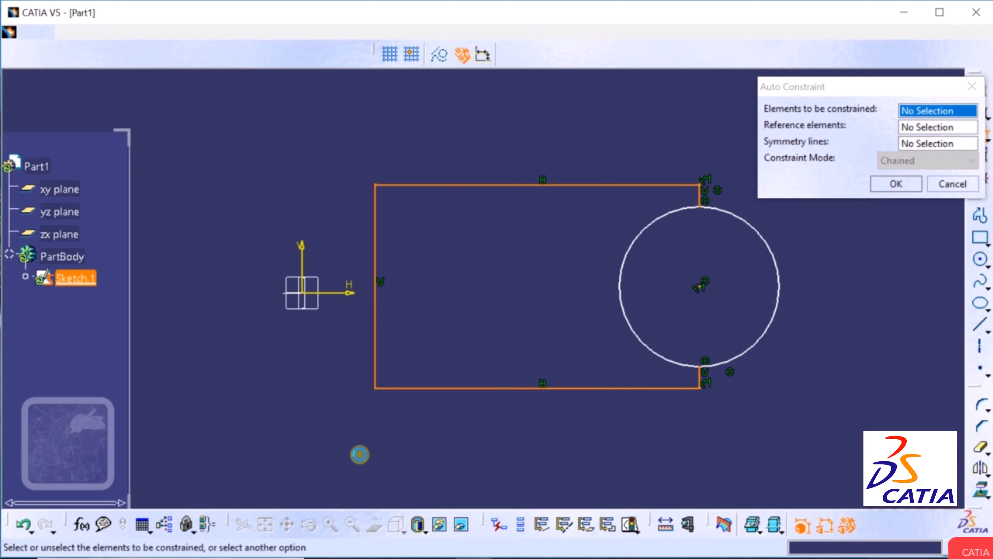
click(741, 219)
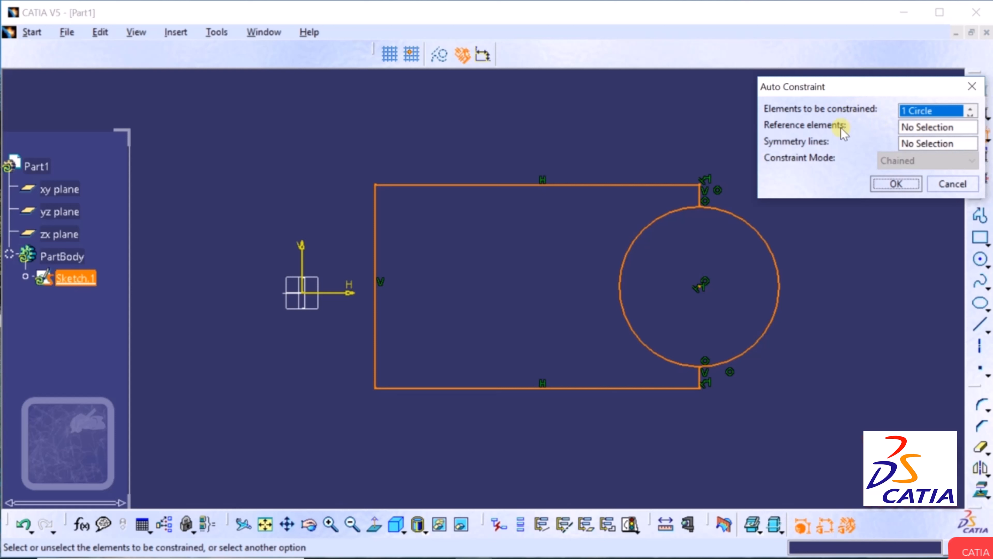
click(922, 128)
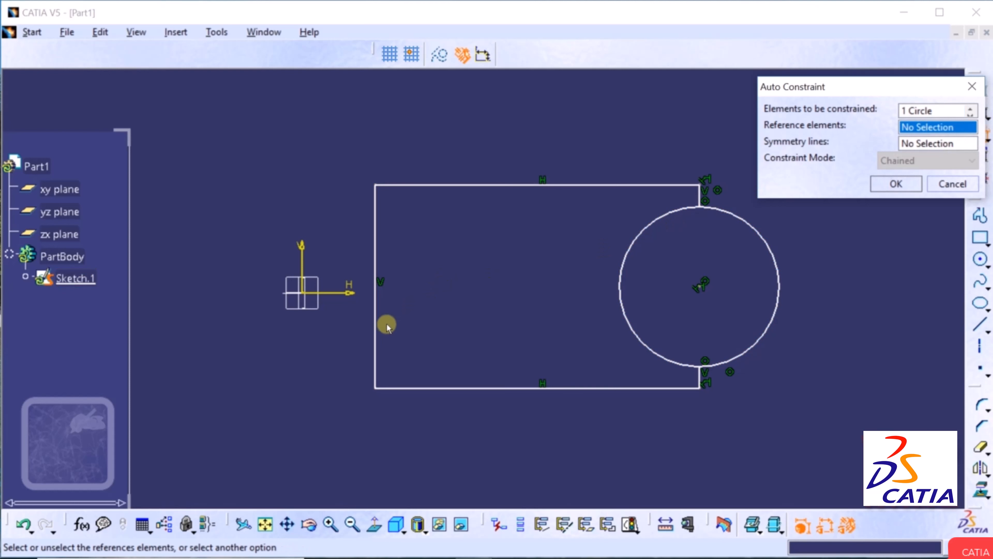
click(375, 366)
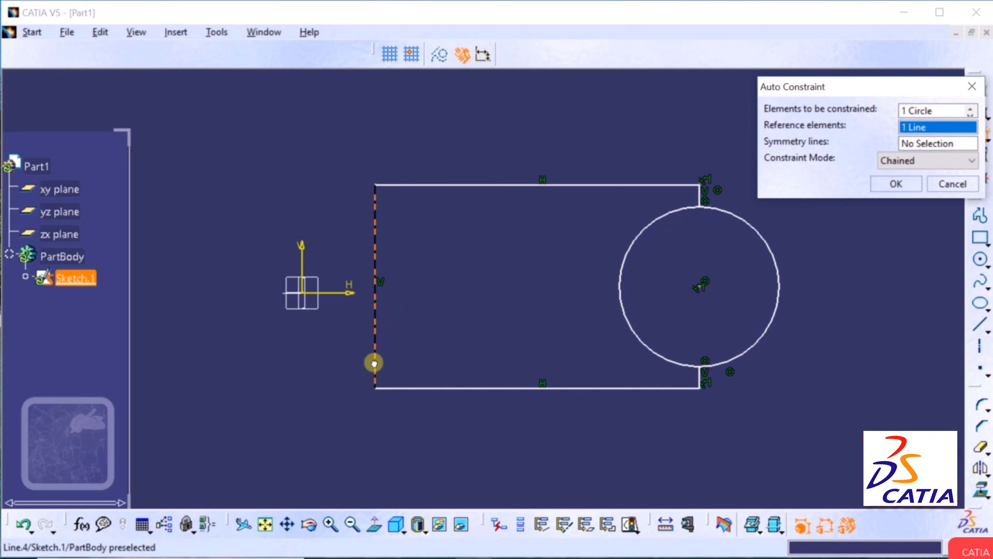
click(896, 185)
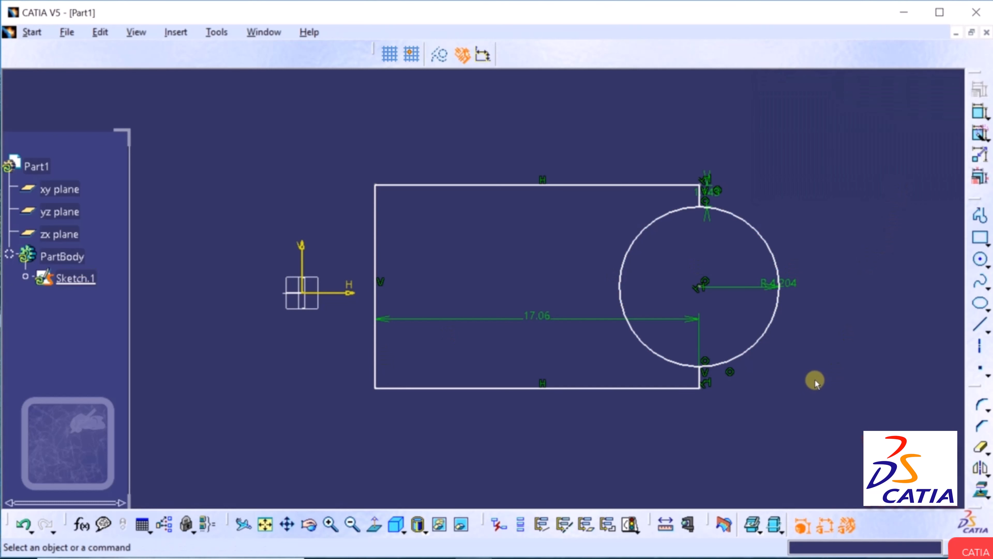
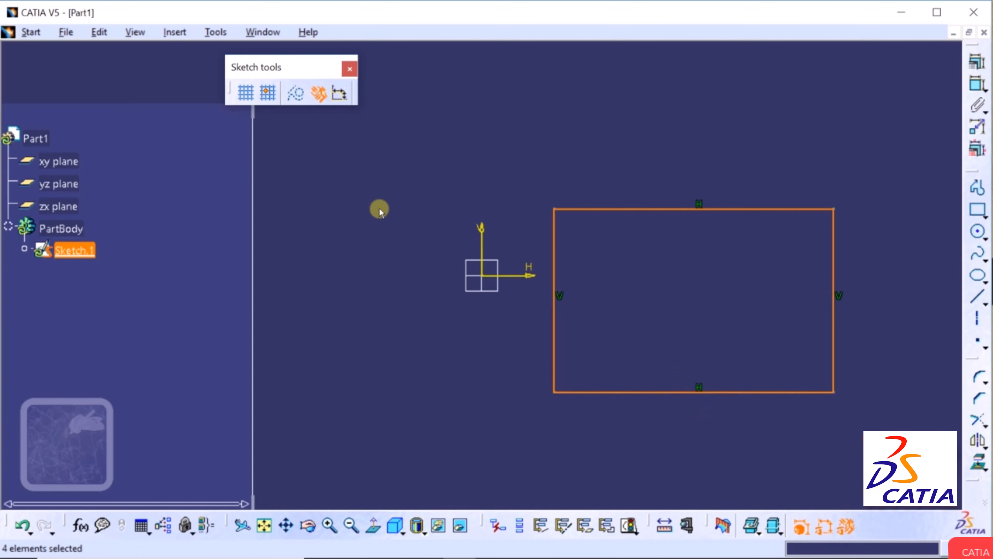
Deselect the newly drawn rectangle in Sketch.1 by clicking empty space.
click(653, 438)
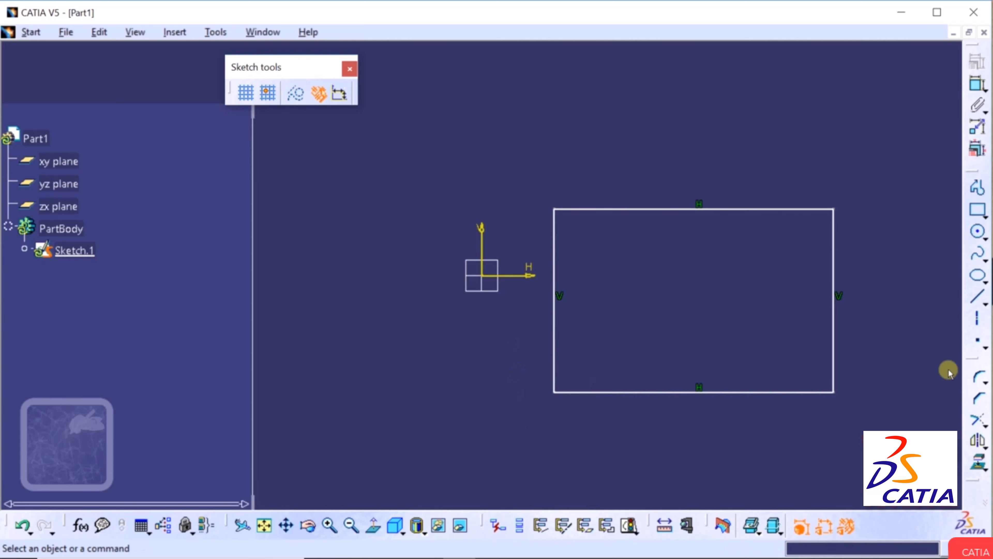
Dimension the rectangle's bottom edge at 13.791, placed below it.
click(979, 83)
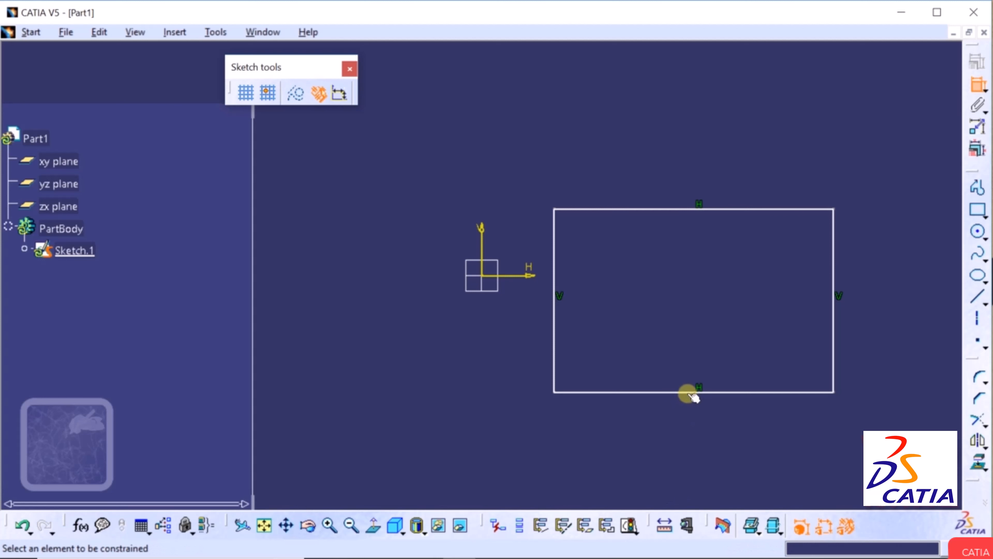
click(690, 403)
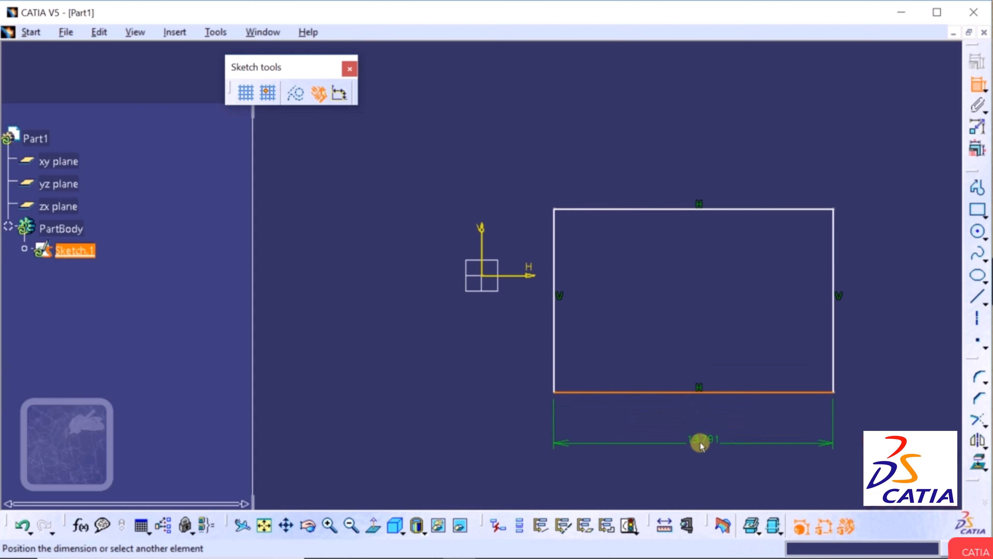
click(694, 444)
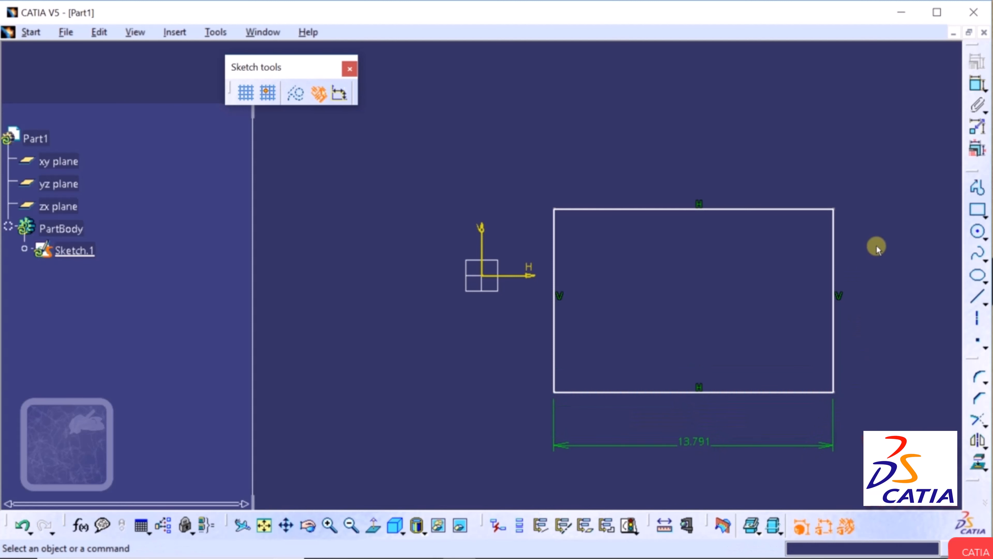
Dimension the right edge at 9.041, then begin a dimension from the bottom-left corner.
click(977, 89)
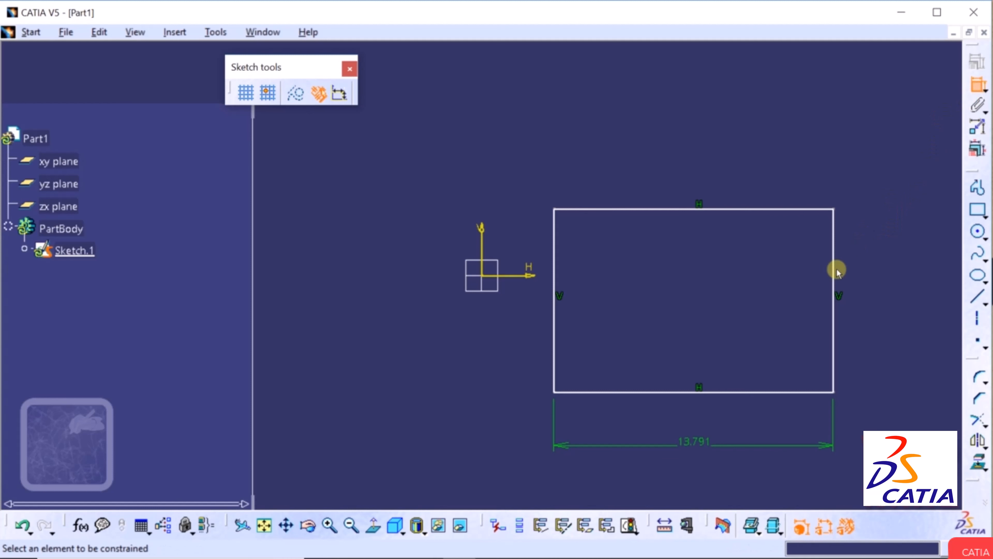
click(834, 284)
click(902, 300)
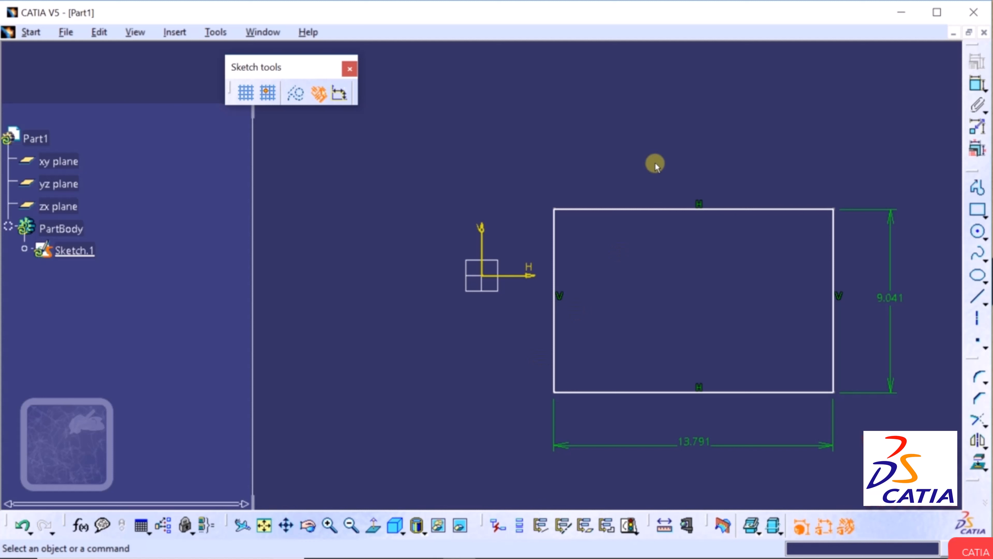
click(977, 87)
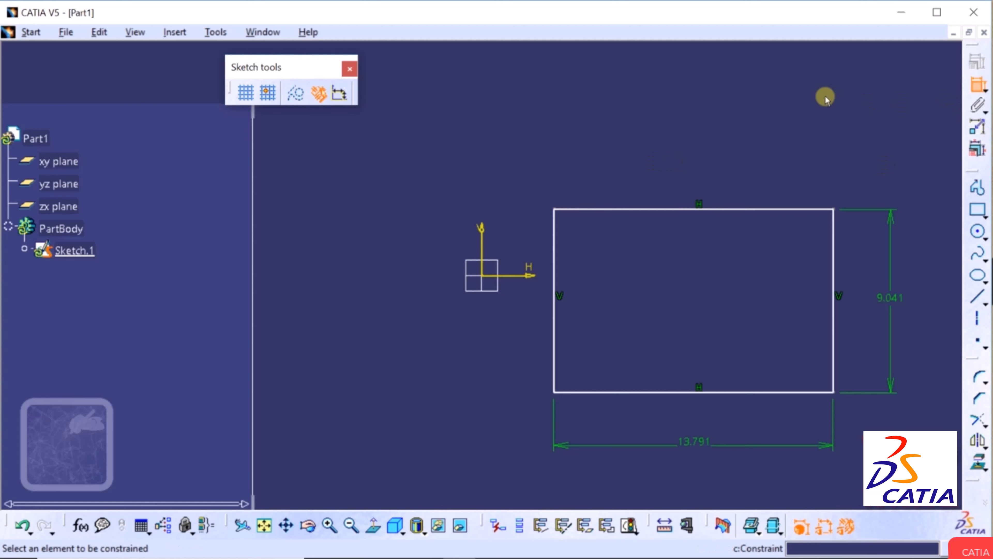
click(555, 393)
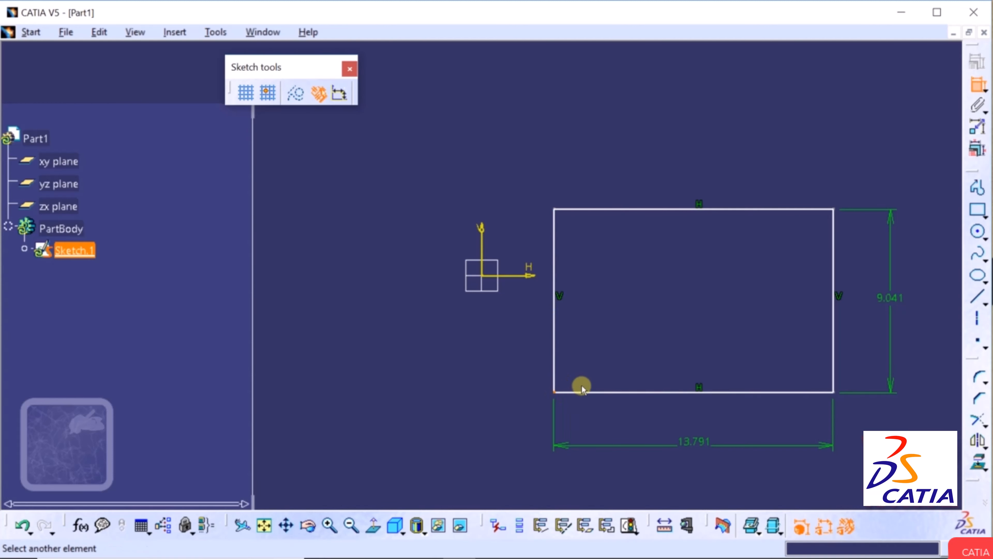
Finish the 16.49 diagonal dimension to the top-right corner, then undo and redo it.
click(834, 210)
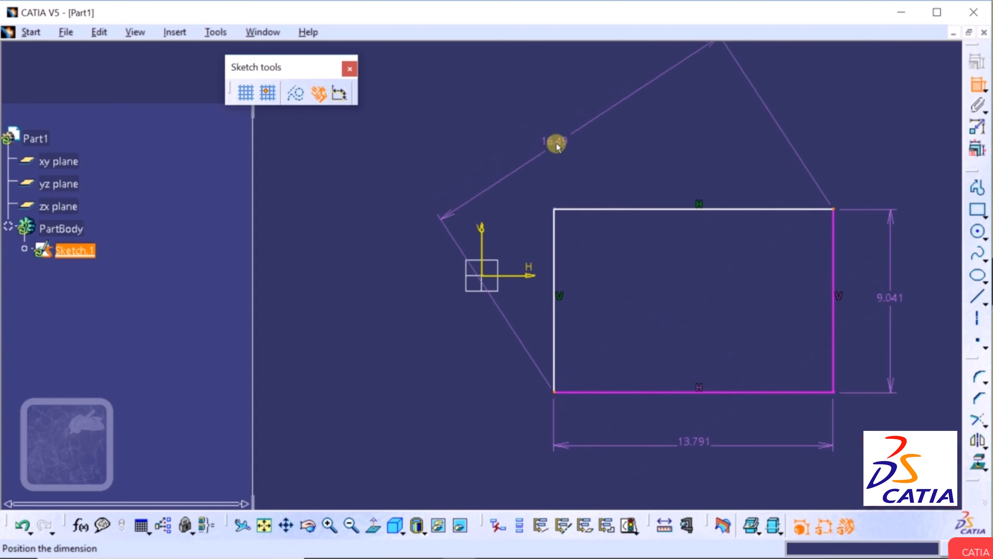
click(556, 146)
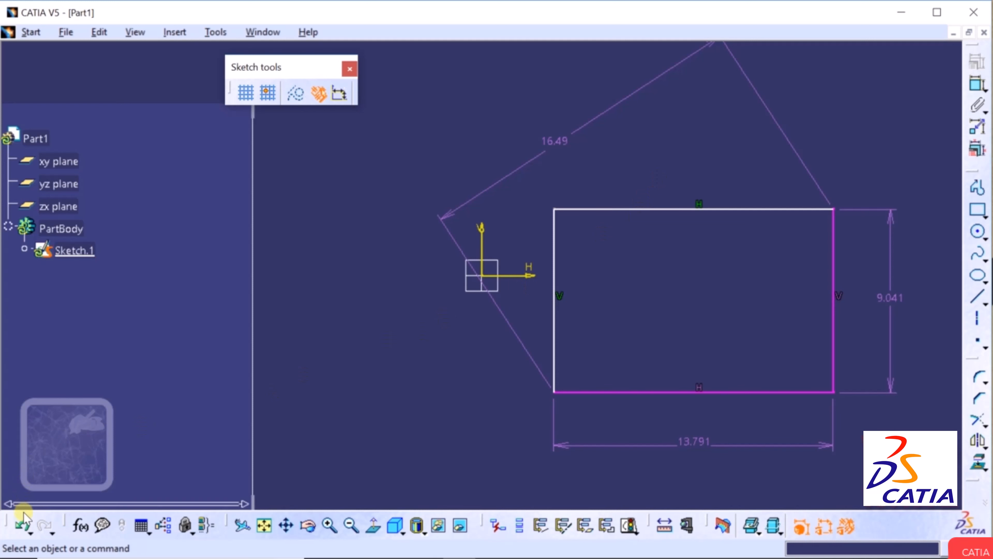
click(24, 526)
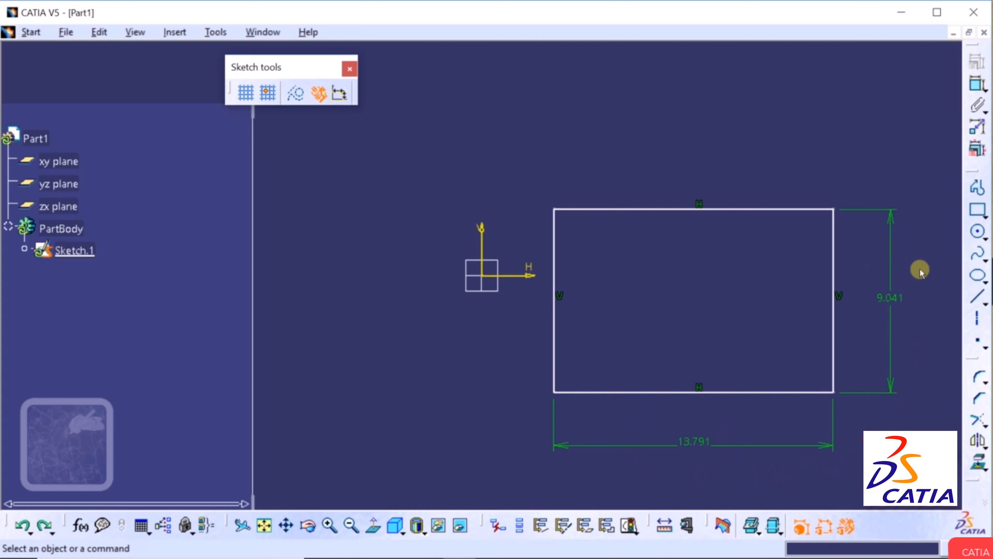
click(45, 526)
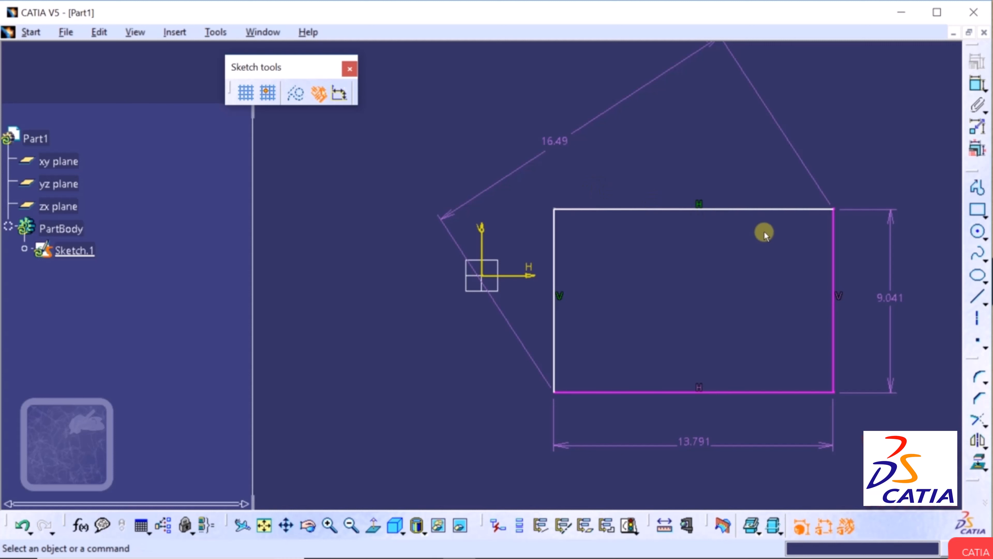
Check the sketch solving status and open its detailed Sketch Analysis diagnostic.
click(631, 529)
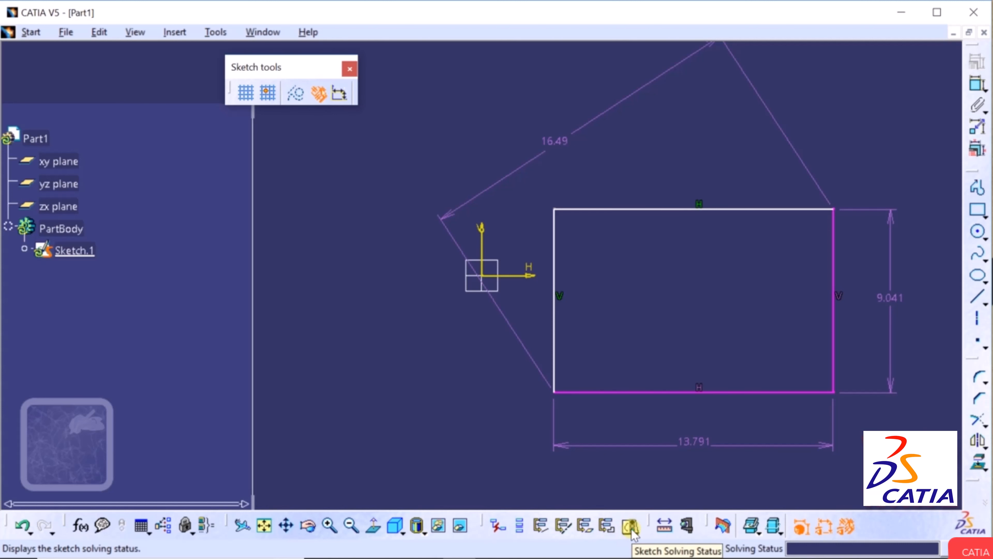
click(631, 528)
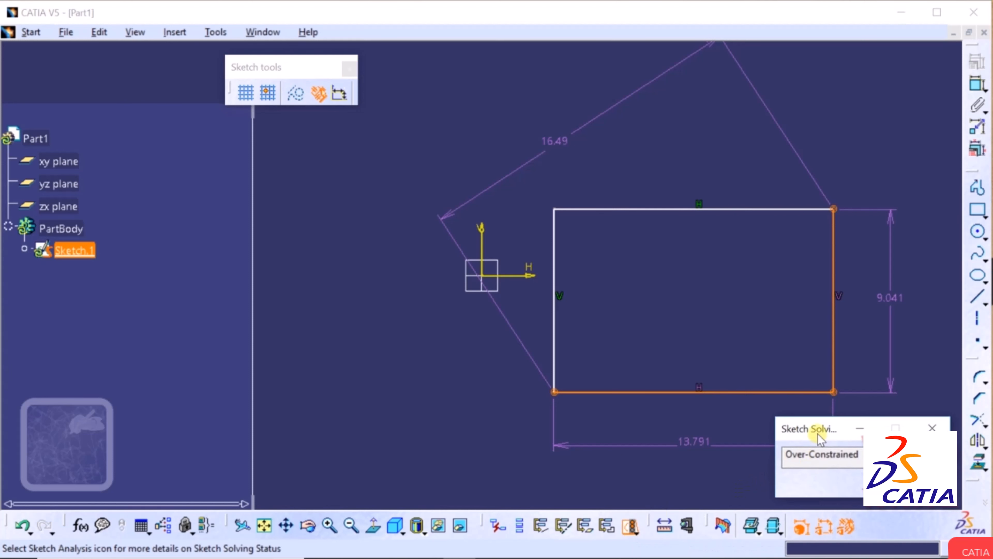
mouse_move(816, 429)
mouse_down()
mouse_move(738, 428)
mouse_move(373, 356)
mouse_move(332, 330)
mouse_up()
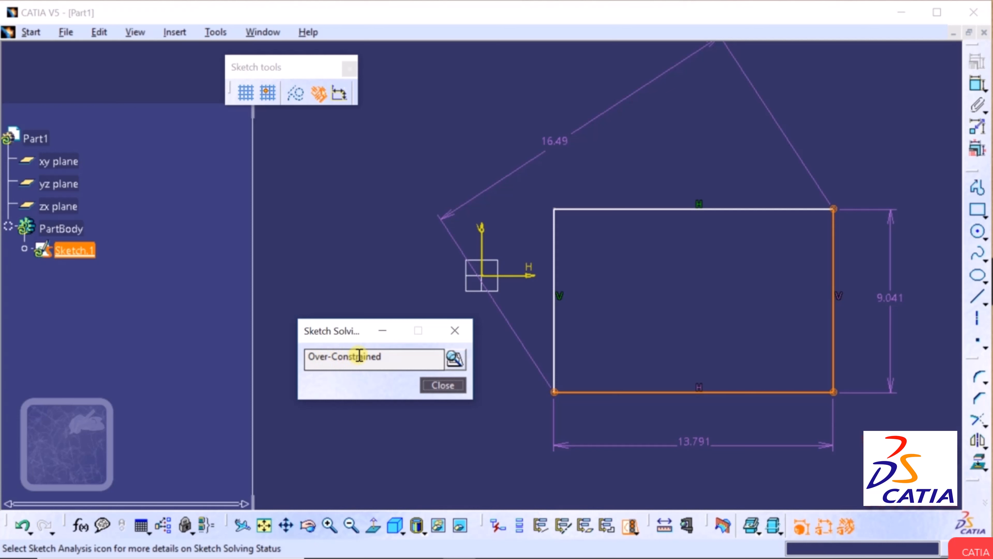
click(454, 357)
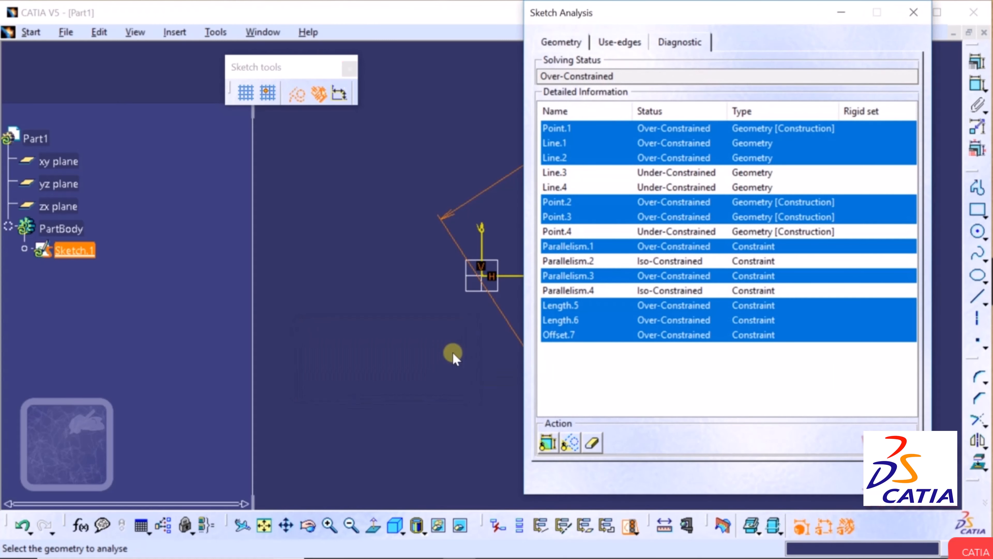
mouse_move(704, 16)
mouse_down()
mouse_move(490, 36)
mouse_move(501, 37)
mouse_up()
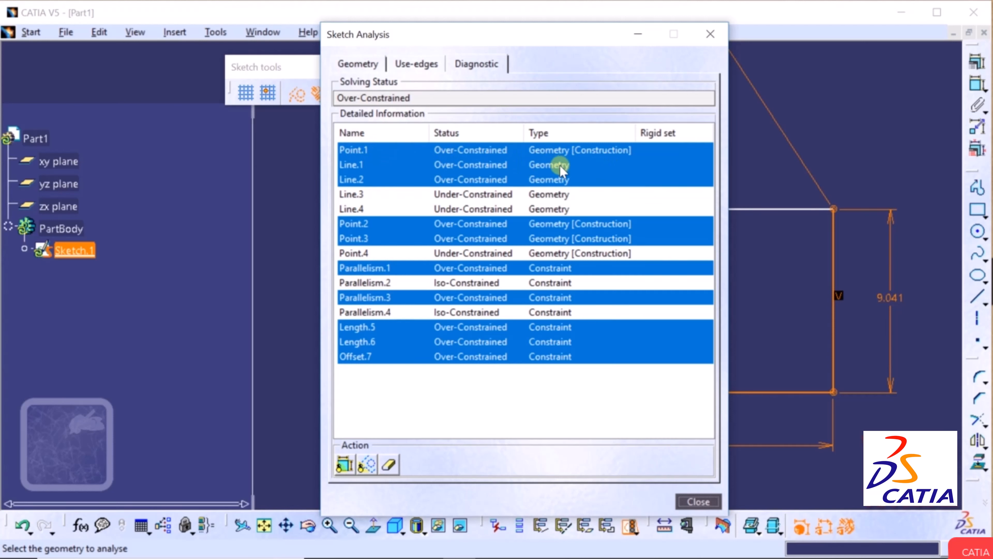
Inspect Line.1 and Line.2, hide constraints and construction geometries, then close the analysis.
click(355, 163)
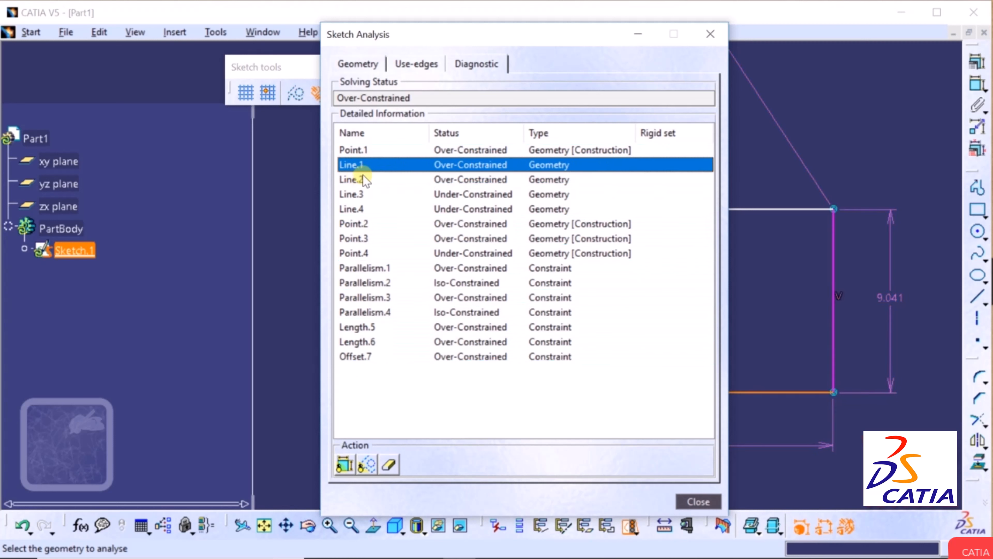
click(357, 180)
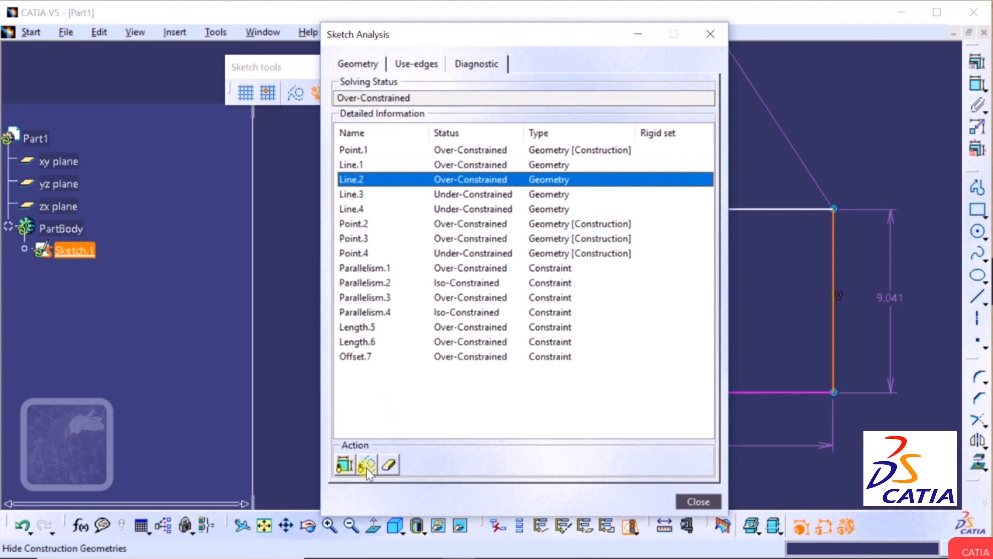
click(342, 464)
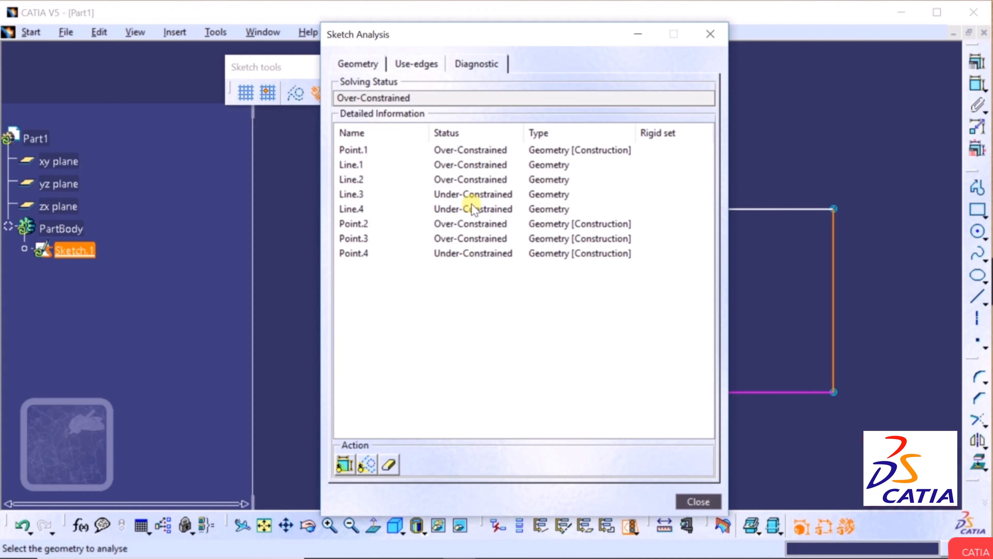
click(372, 467)
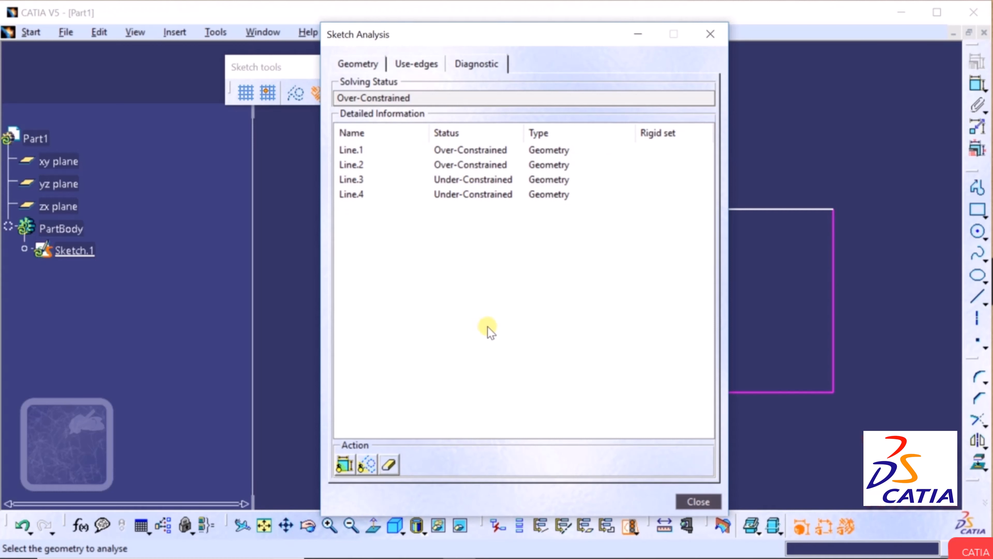
click(709, 501)
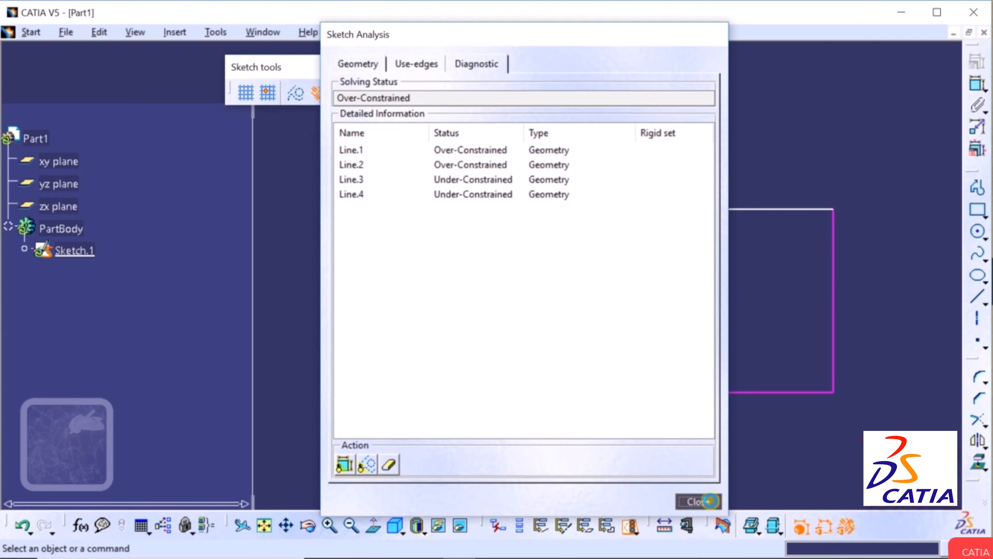
Reopen Sketch Analysis and close it with the over-constrained elements left selected.
click(630, 526)
click(459, 358)
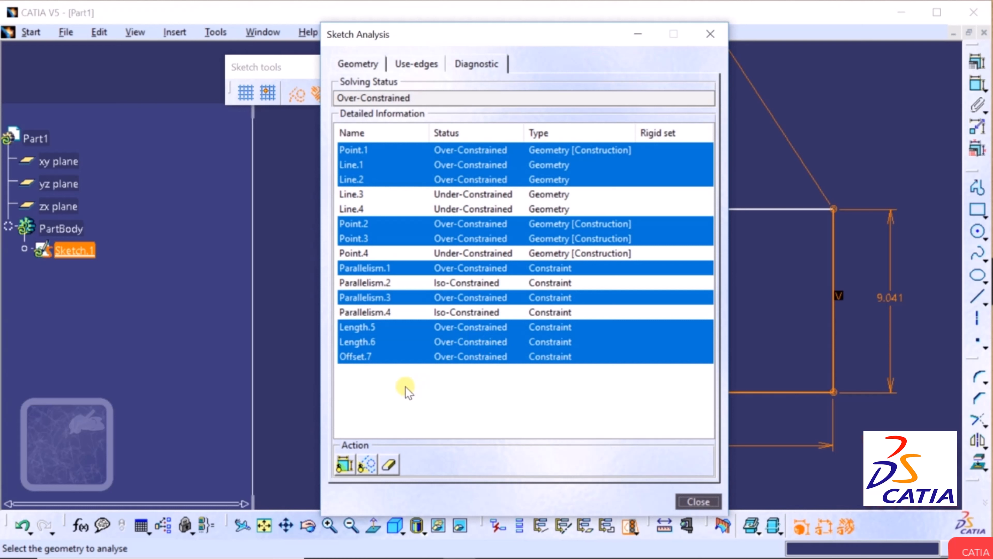
click(404, 353)
click(694, 500)
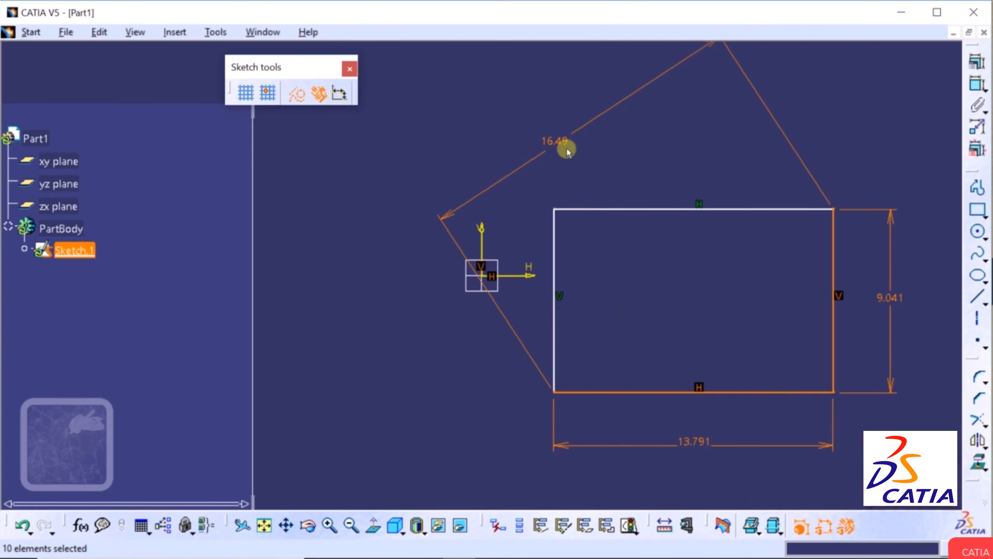
Delete the 13.791 dimension and the left and bottom edges' parallelism constraints.
click(698, 442)
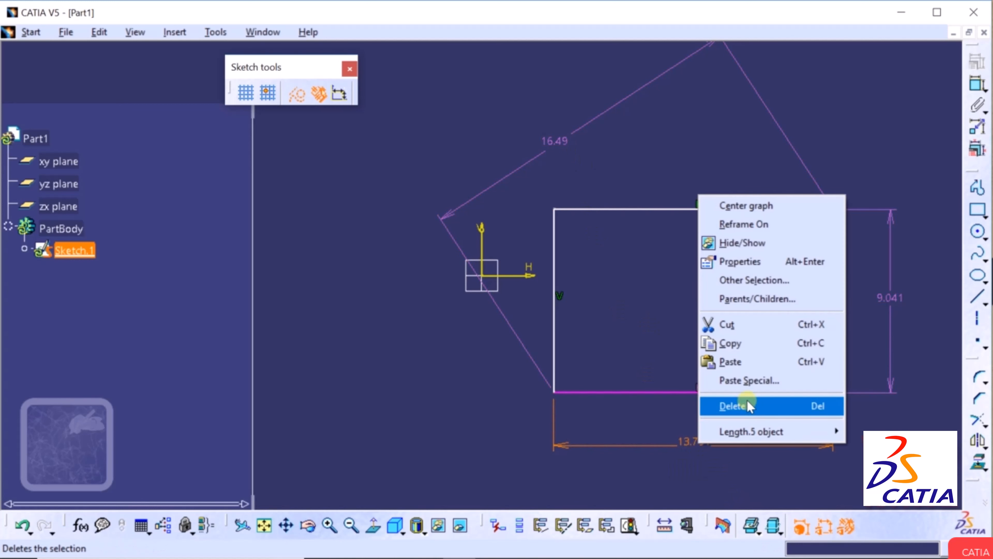
click(745, 403)
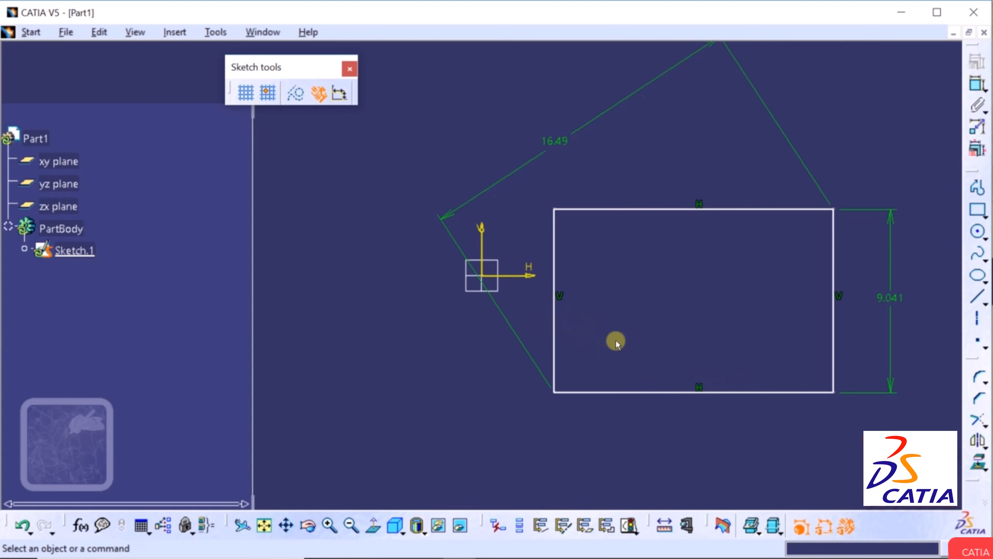
click(560, 296)
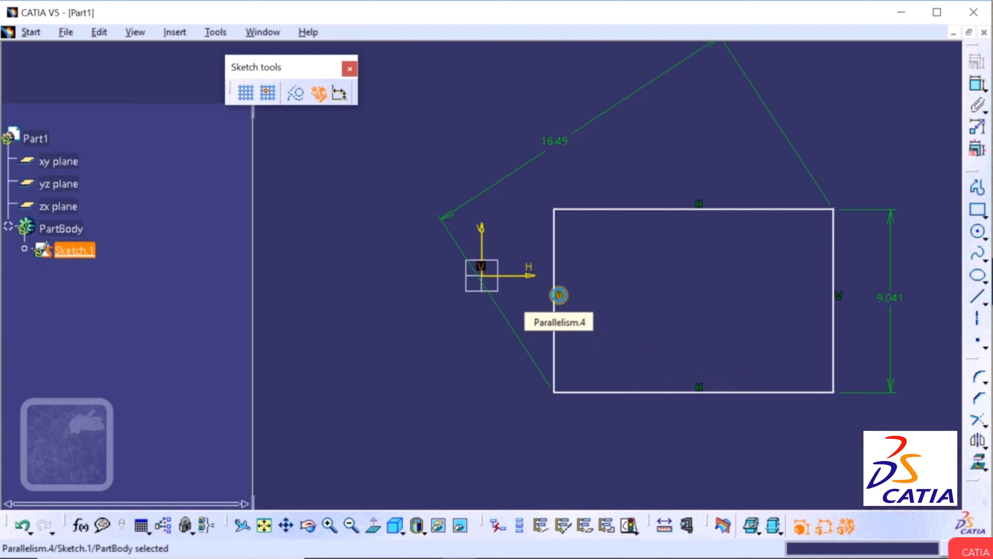
right_click(559, 295)
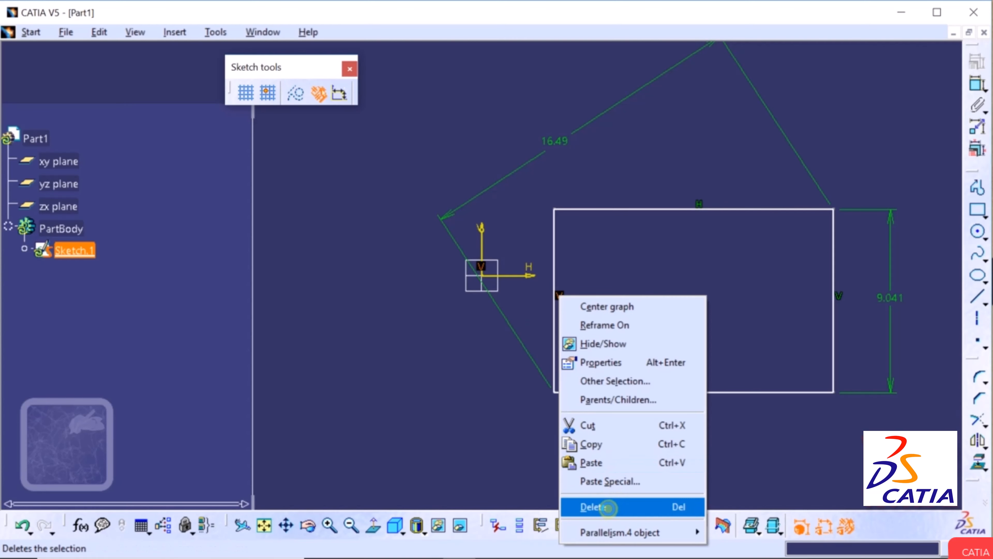
click(605, 507)
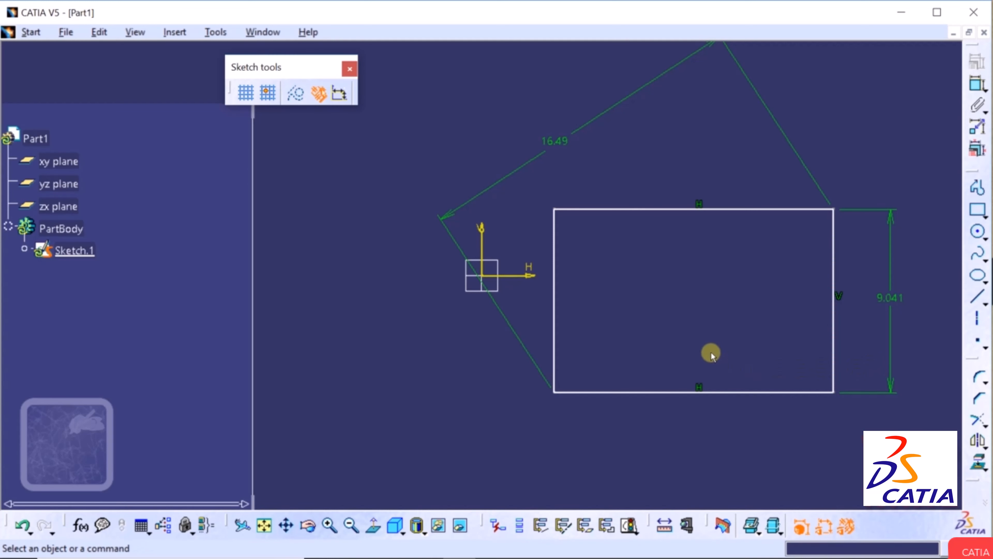
right_click(699, 385)
click(730, 347)
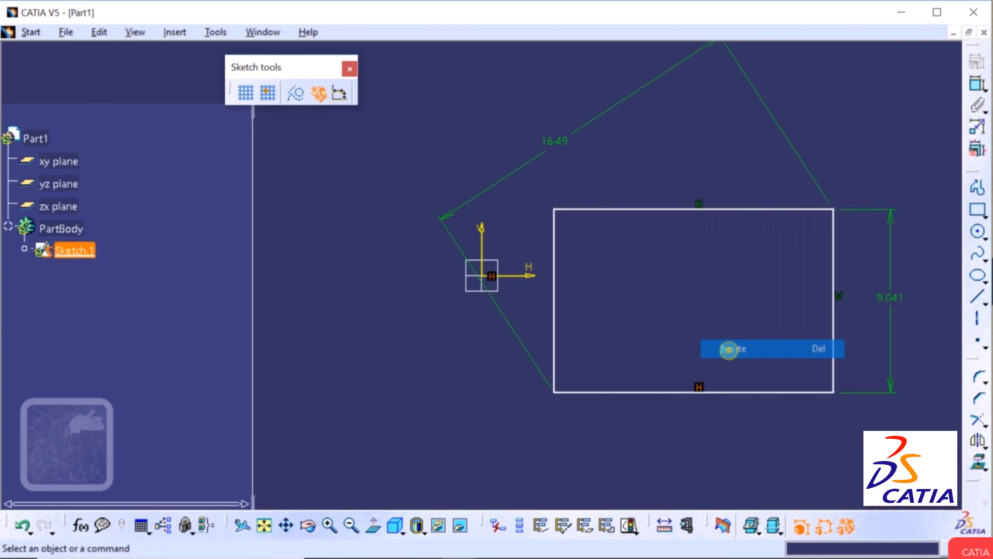
Re-apply the 13.791 width dimension to the bottom edge.
click(976, 89)
click(723, 392)
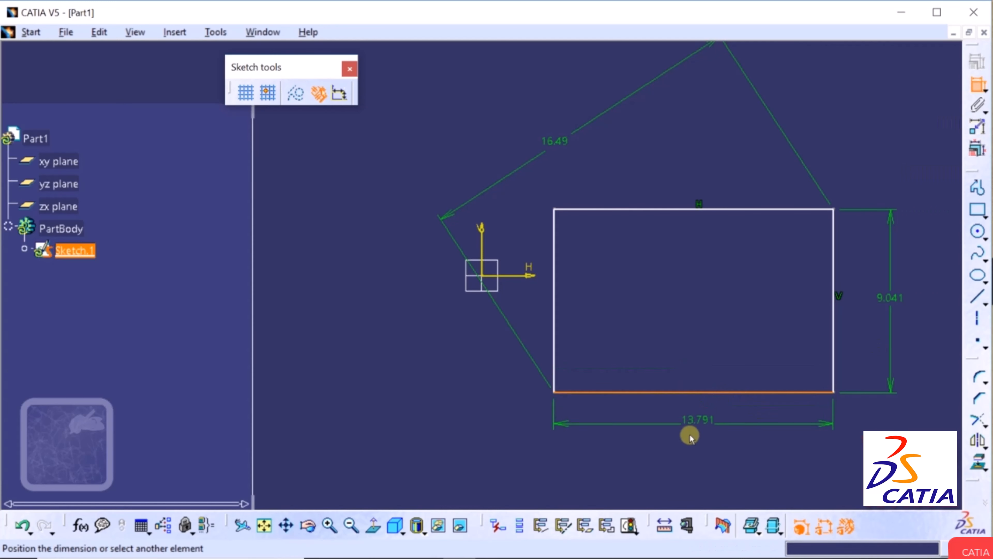
click(689, 442)
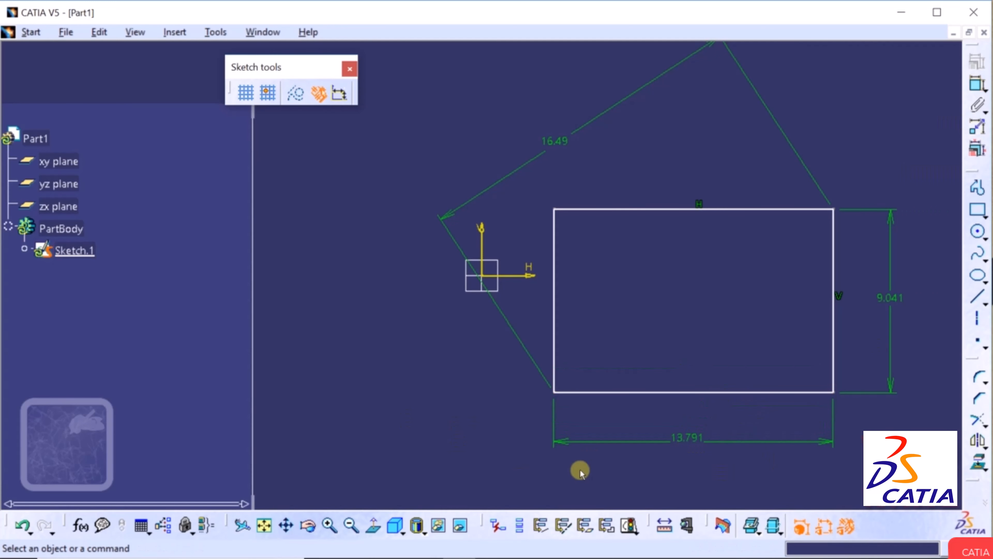